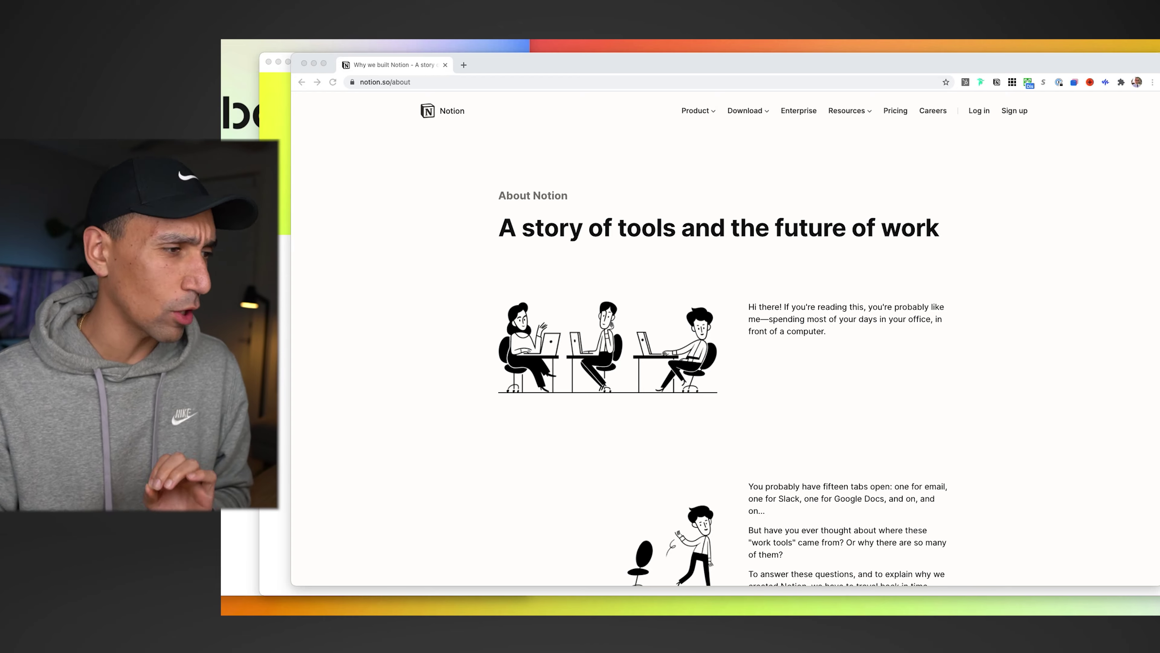
- Scroll through Notion's About page in Chrome, reading the all-in-one workspace story
{"action": "scroll", "coordinate": [785, 430], "scroll_direction": "down", "scroll_amount": 15}
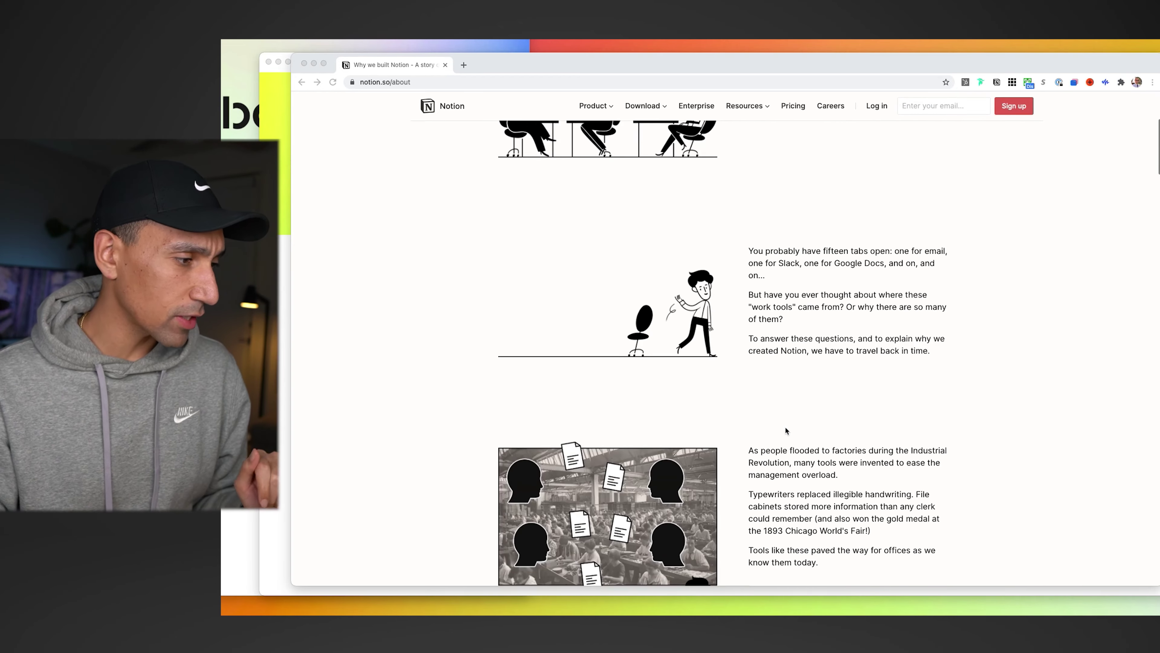
{"action": "scroll", "coordinate": [786, 430], "scroll_direction": "down", "scroll_amount": 20}
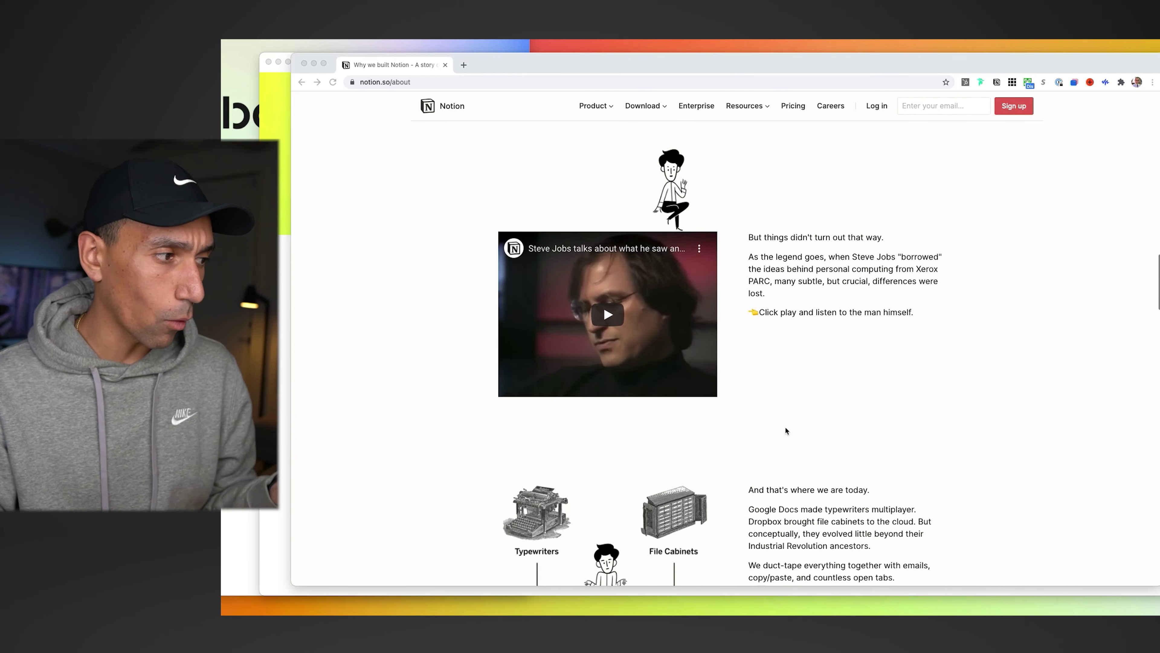
{"action": "scroll", "coordinate": [786, 430], "scroll_direction": "down", "scroll_amount": 2}
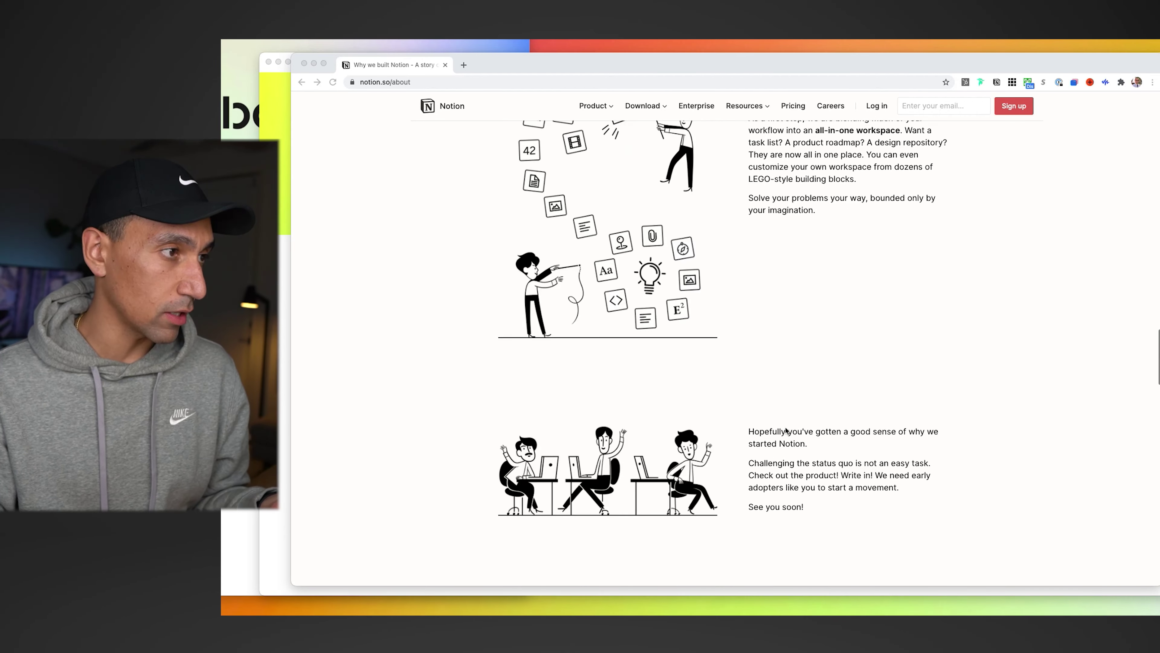
{"action": "scroll", "coordinate": [785, 425], "scroll_direction": "up", "scroll_amount": 3}
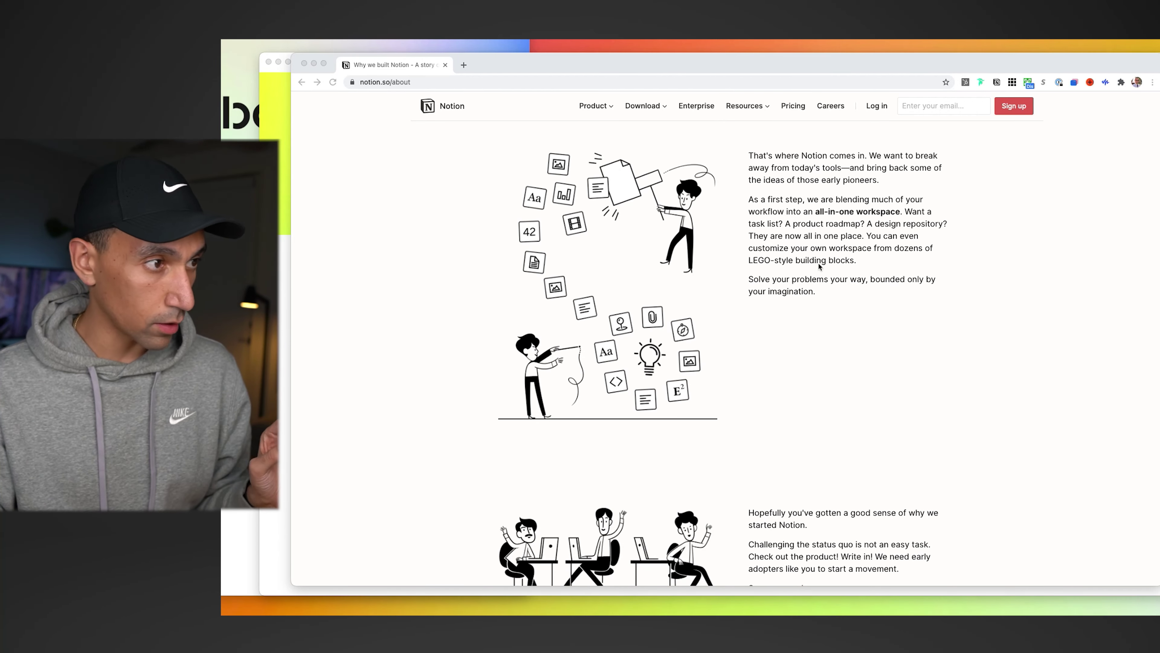
{"action": "left_click", "coordinate": [820, 267]}
{"action": "scroll", "coordinate": [808, 275], "scroll_direction": "up", "scroll_amount": 6}
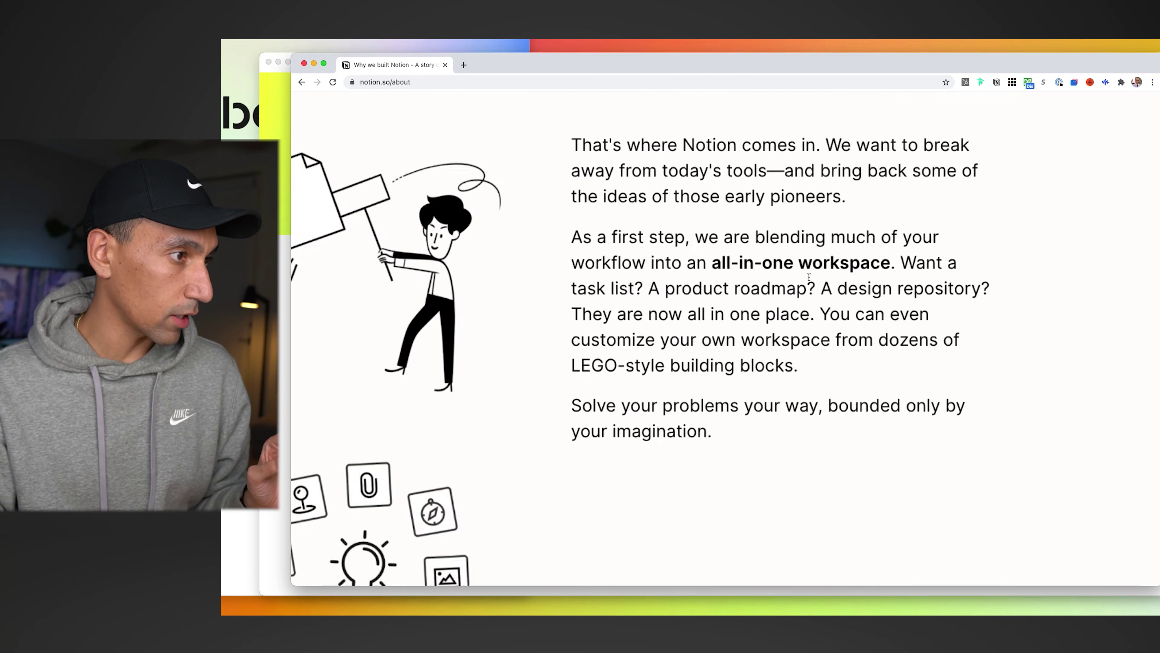
{"action": "scroll", "coordinate": [796, 305], "scroll_direction": "down", "scroll_amount": 6}
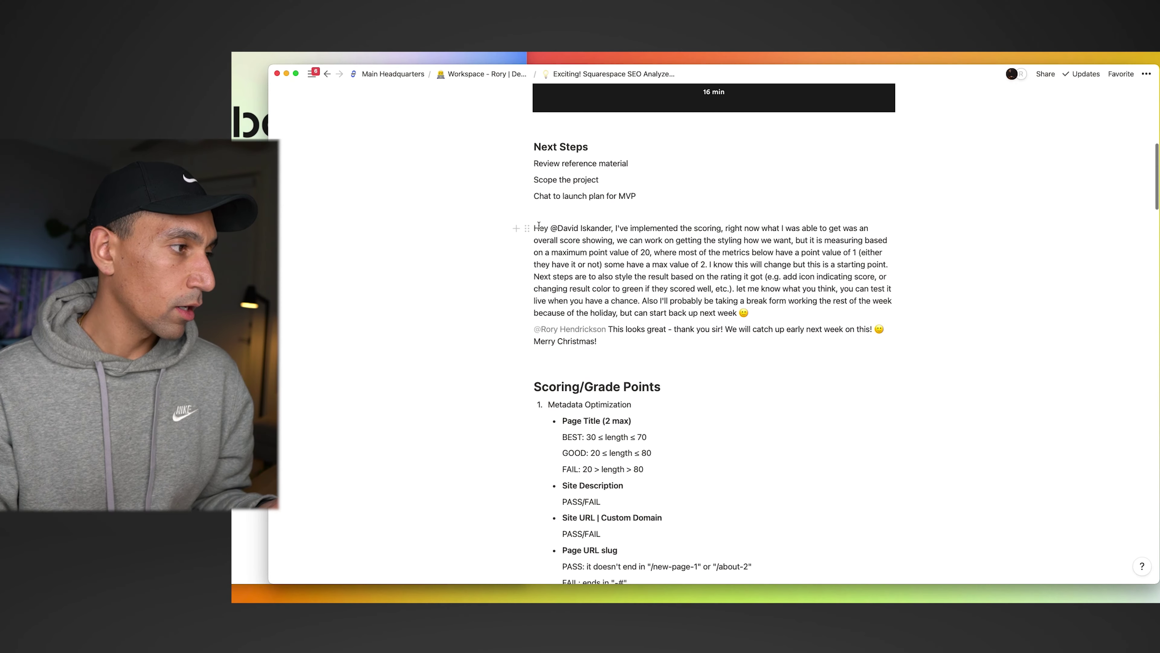
{"action": "left_click_drag", "start_coordinate": [533, 227], "coordinate": [629, 229]}
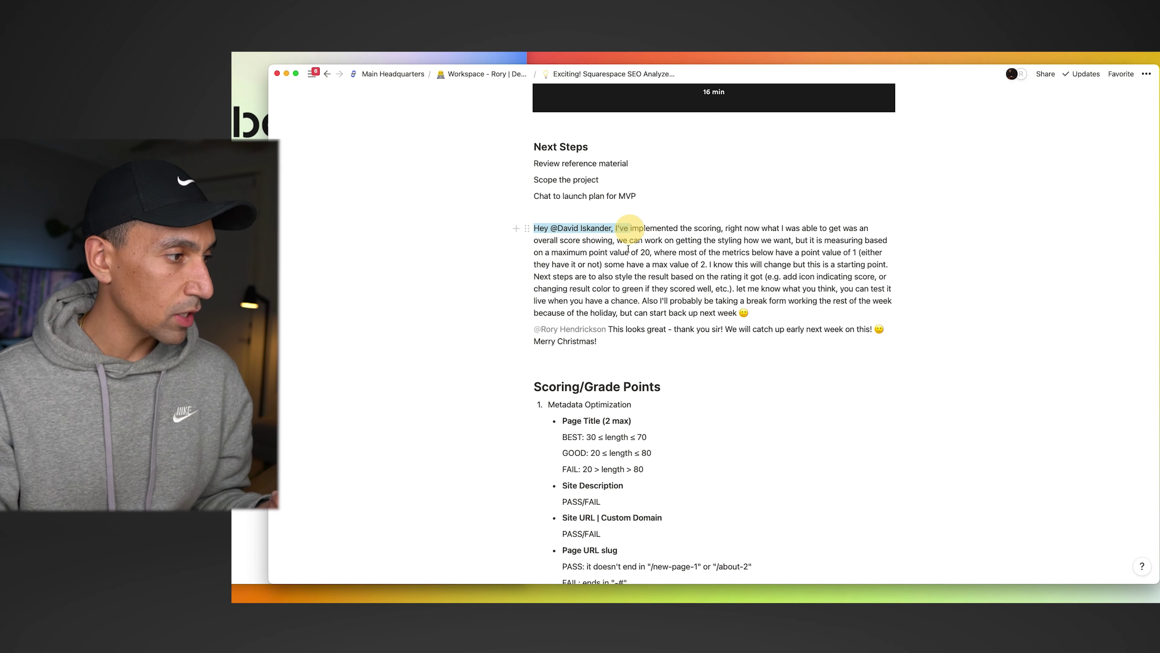
{"action": "left_click", "coordinate": [615, 343]}
{"action": "triple_click", "coordinate": [583, 342]}
{"action": "left_click", "coordinate": [684, 270]}
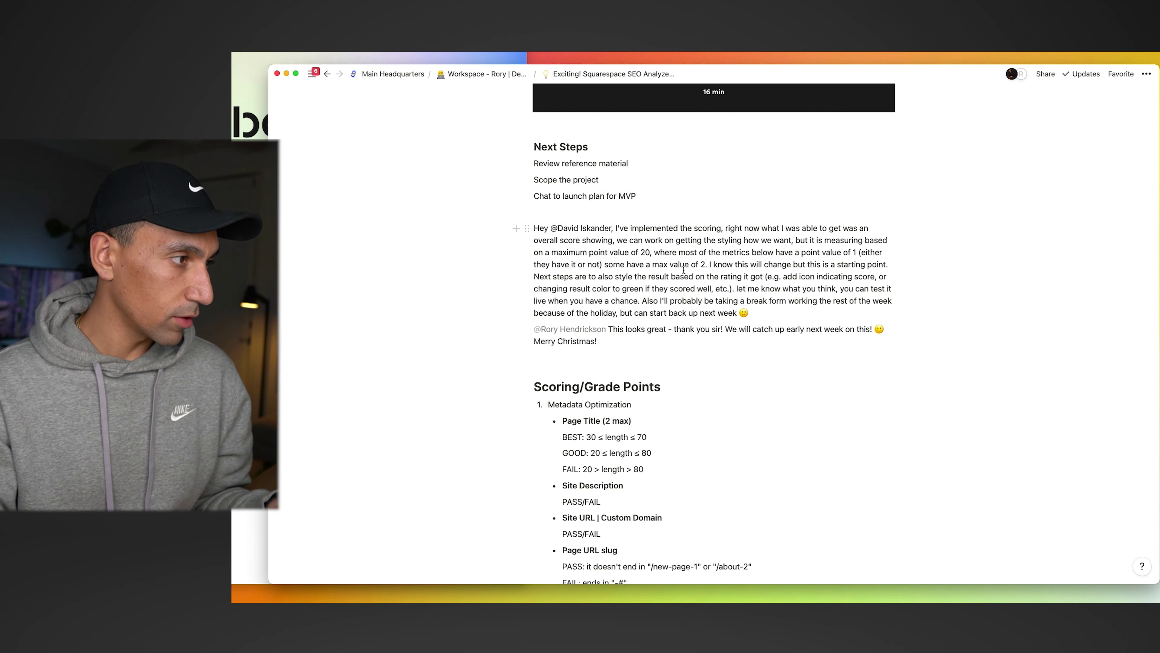
{"action": "scroll", "coordinate": [684, 270], "scroll_direction": "up", "scroll_amount": 5}
{"action": "scroll", "coordinate": [680, 284], "scroll_direction": "down", "scroll_amount": 8}
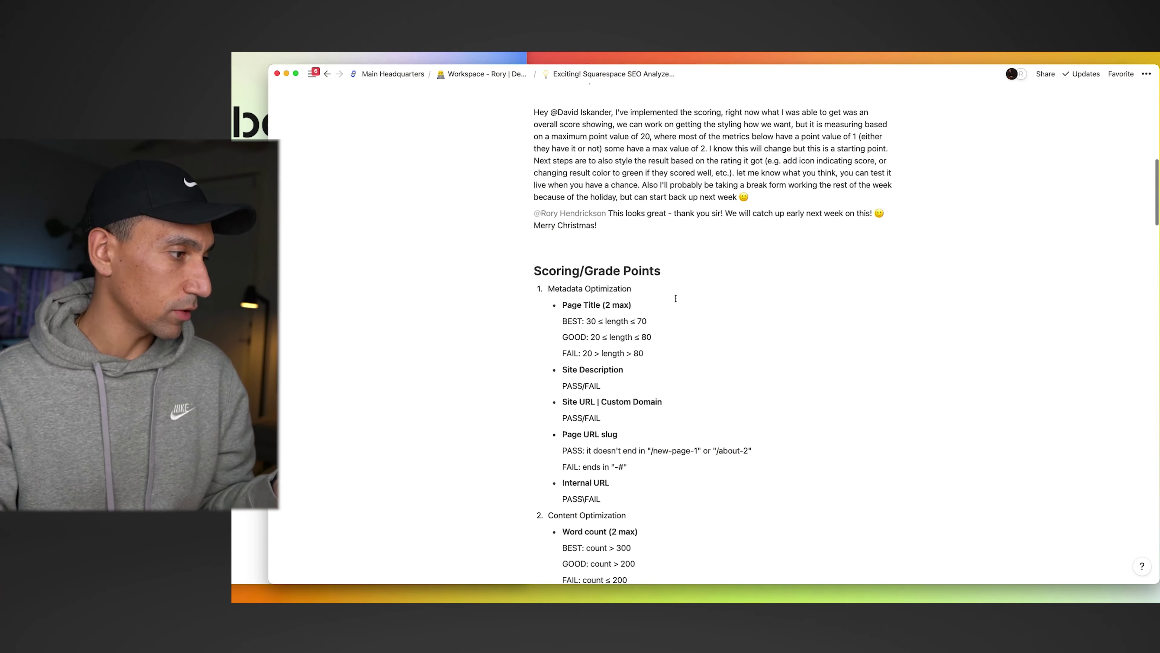
{"action": "scroll", "coordinate": [675, 298], "scroll_direction": "up", "scroll_amount": 2}
{"action": "scroll", "coordinate": [675, 298], "scroll_direction": "down", "scroll_amount": 6}
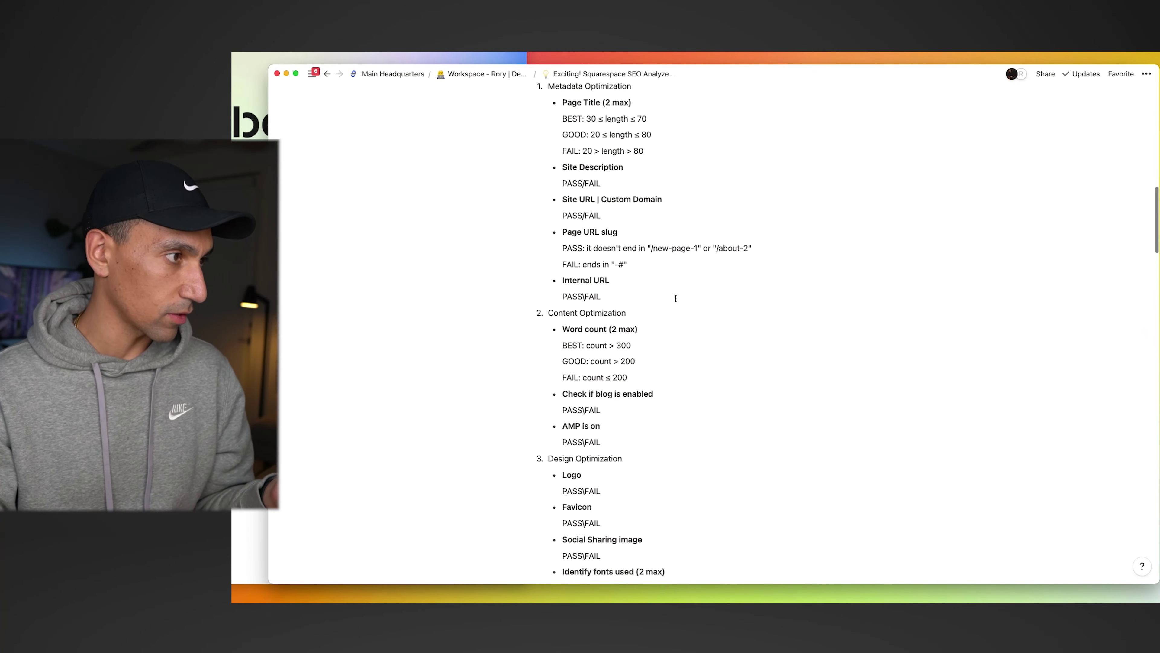
{"action": "scroll", "coordinate": [675, 297], "scroll_direction": "up", "scroll_amount": 9}
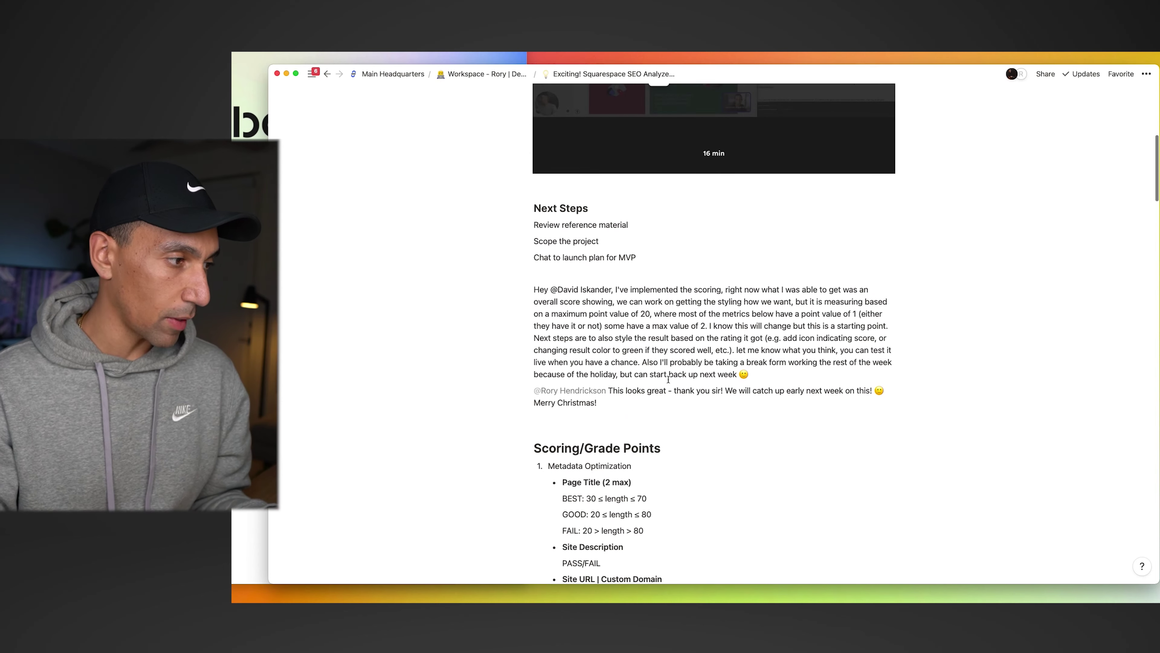
{"action": "left_click_drag", "start_coordinate": [622, 273], "coordinate": [635, 412]}
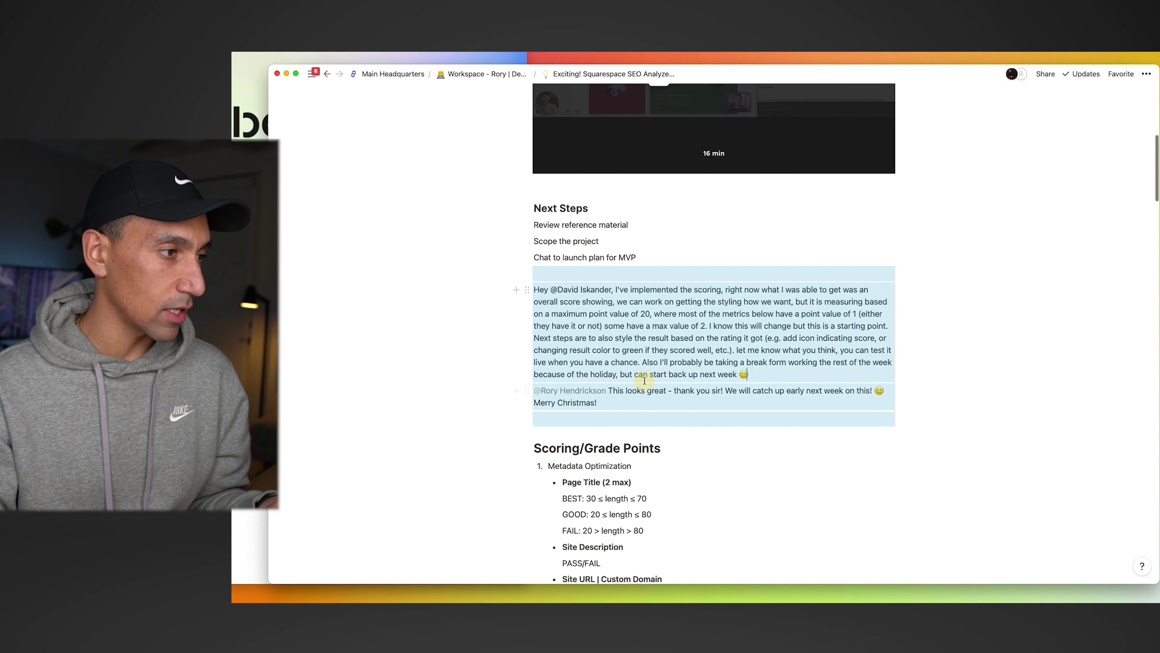
{"action": "left_click", "coordinate": [644, 381]}
{"action": "left_click_drag", "start_coordinate": [736, 335], "coordinate": [741, 338]}
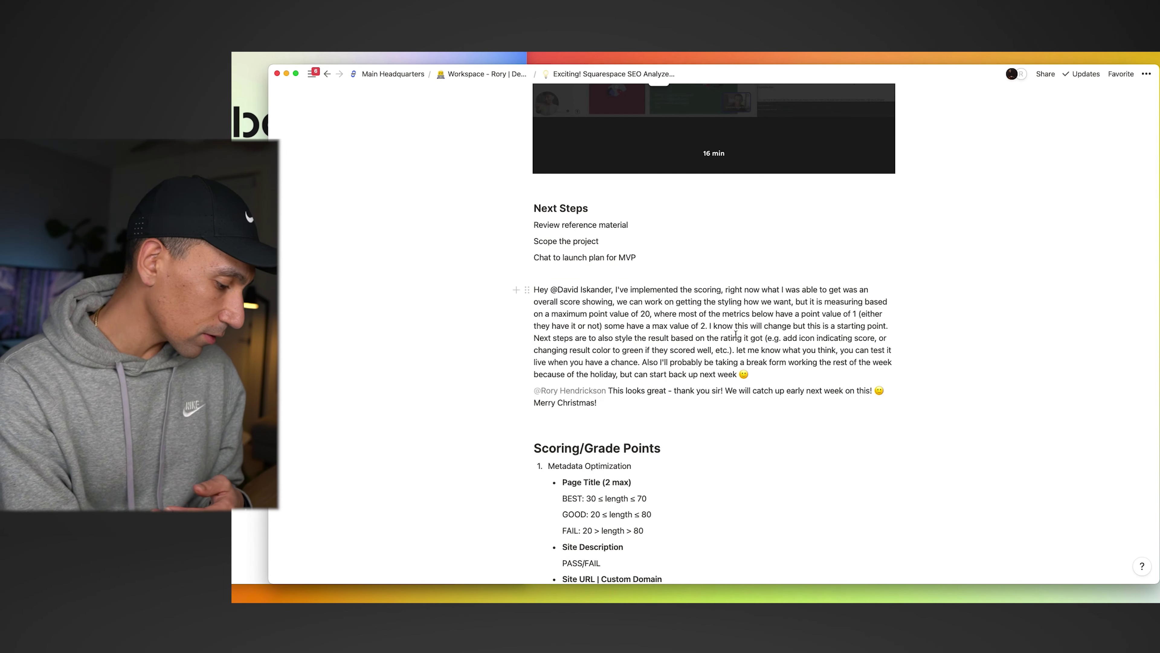
{"action": "key", "text": "super+shift+m"}
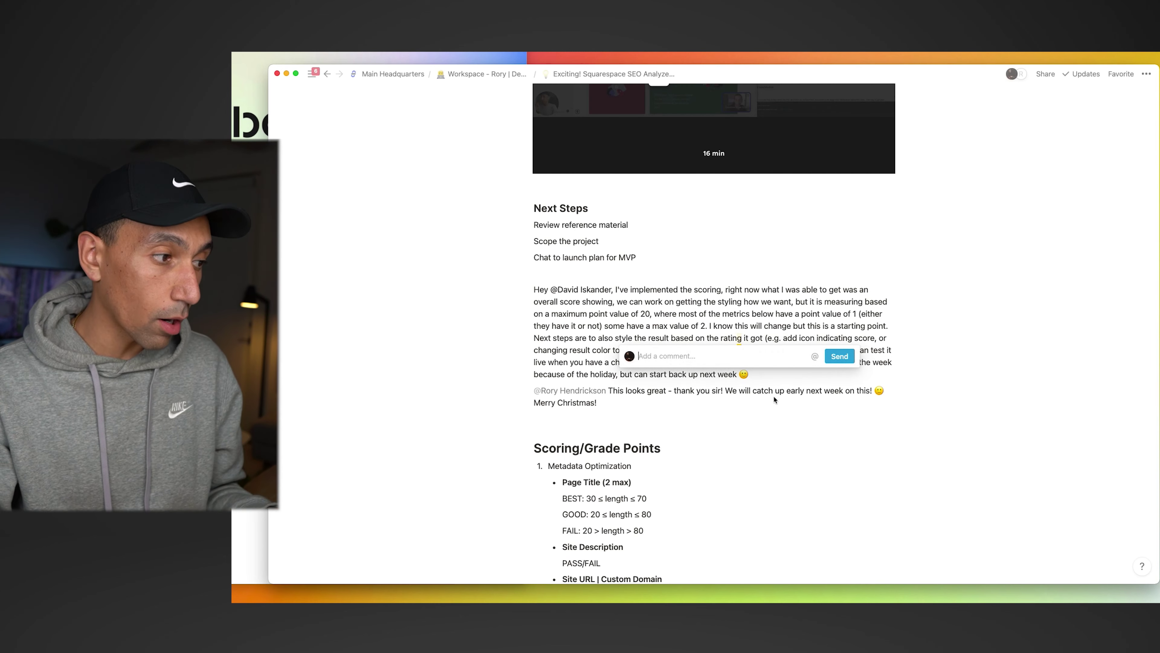
{"action": "key", "text": "Escape"}
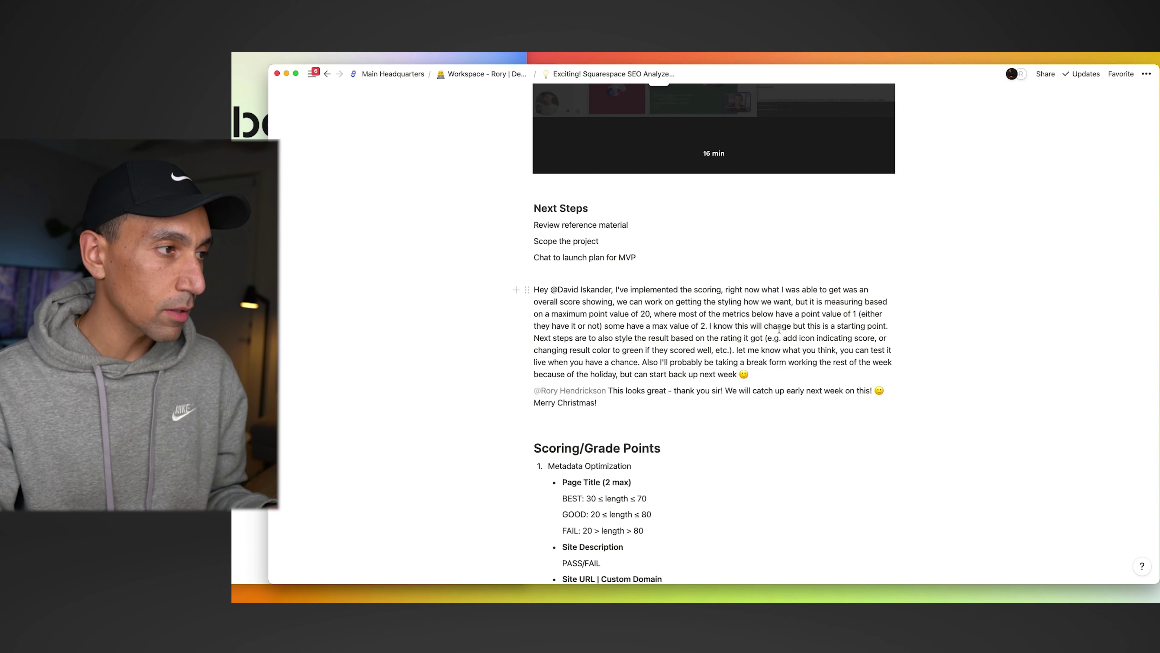
{"action": "scroll", "coordinate": [780, 329], "scroll_direction": "up", "scroll_amount": 8}
- Add an empty page comment under the title and read the 2 resolved comments thread
{"action": "left_click", "coordinate": [640, 259]}
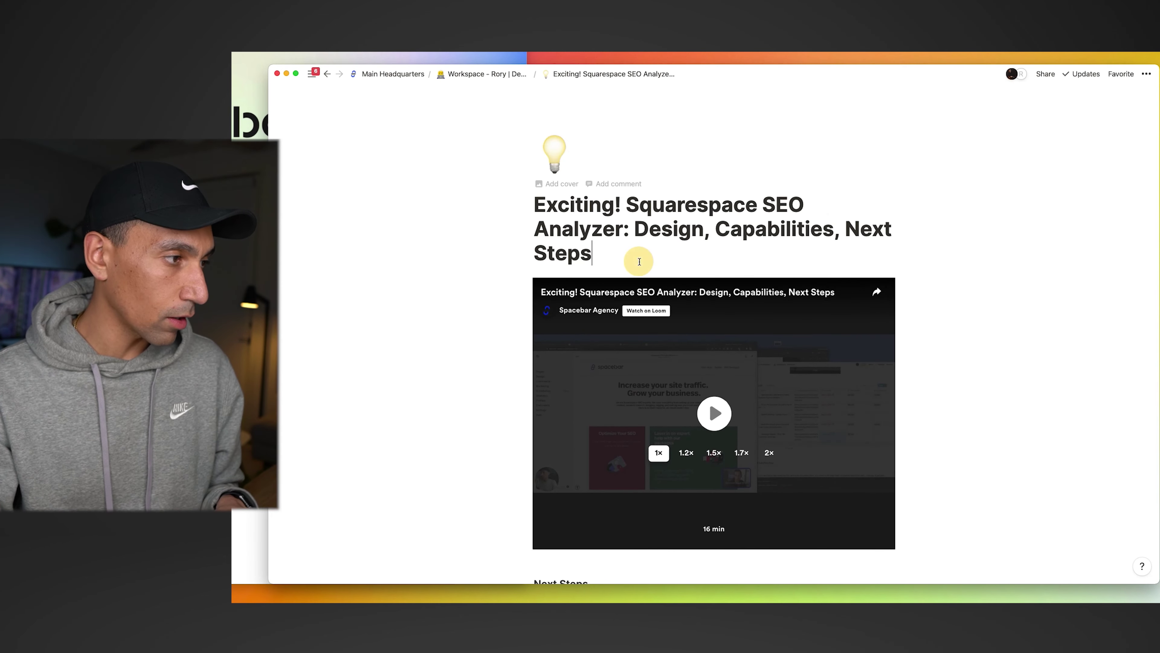
{"action": "left_click", "coordinate": [617, 183]}
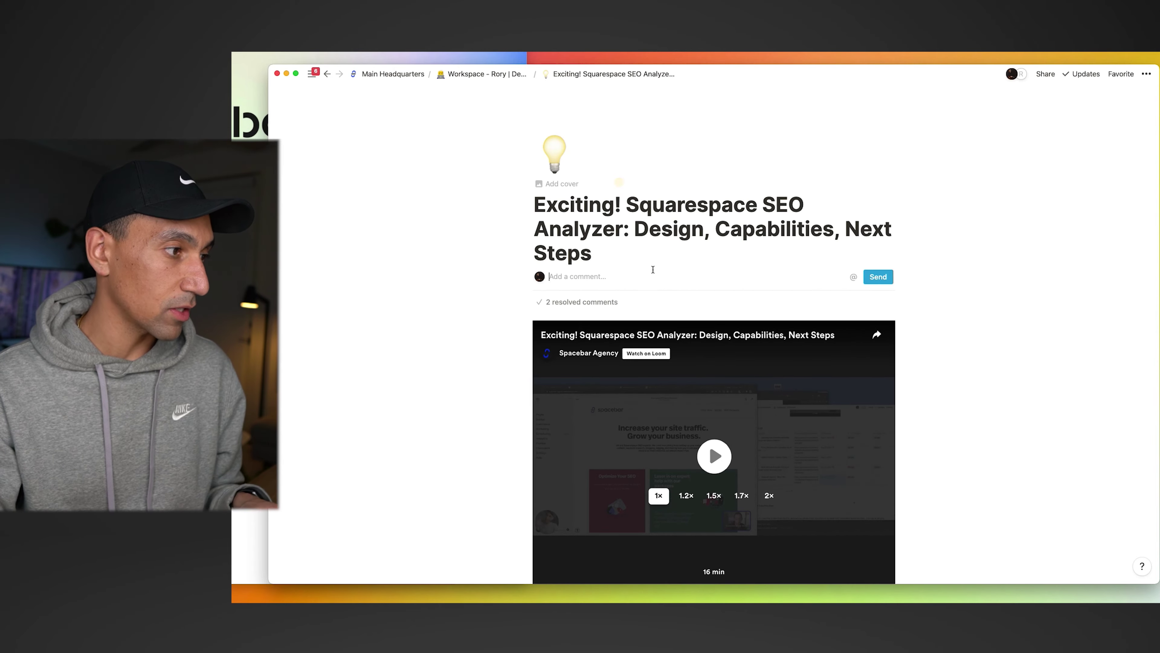
{"action": "left_click", "coordinate": [608, 303]}
{"action": "scroll", "coordinate": [589, 398], "scroll_direction": "down", "scroll_amount": 1}
{"action": "scroll", "coordinate": [589, 399], "scroll_direction": "down", "scroll_amount": 10}
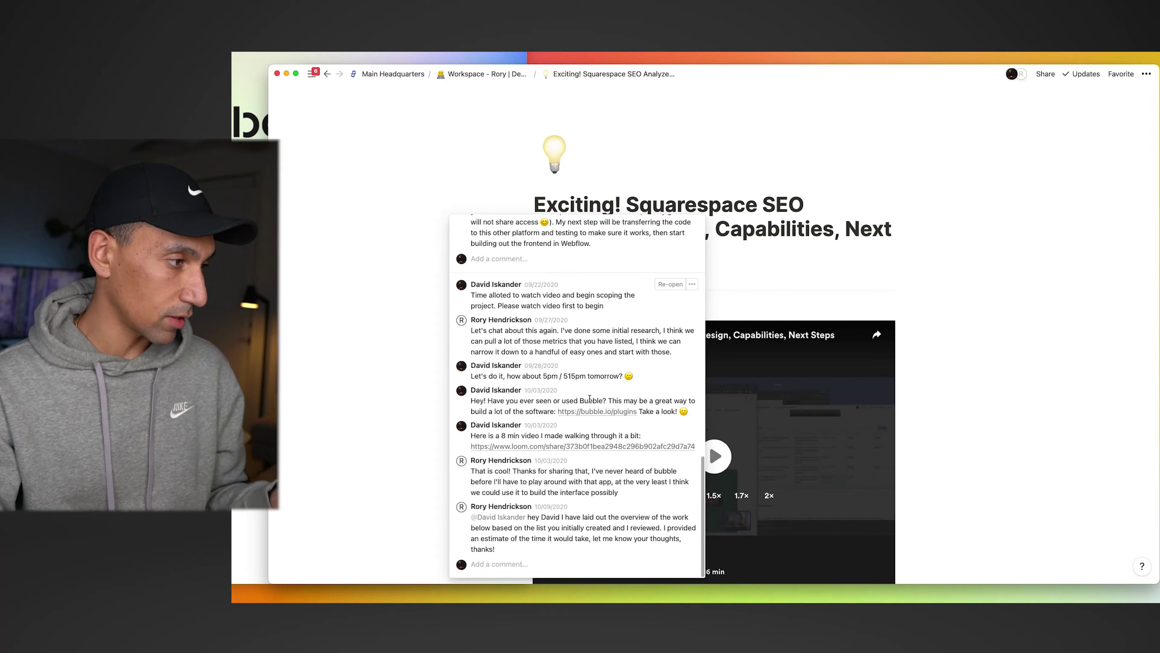
{"action": "scroll", "coordinate": [589, 399], "scroll_direction": "up", "scroll_amount": 10}
{"action": "scroll", "coordinate": [589, 398], "scroll_direction": "down", "scroll_amount": 3}
{"action": "scroll", "coordinate": [589, 399], "scroll_direction": "up", "scroll_amount": 5}
{"action": "scroll", "coordinate": [589, 399], "scroll_direction": "down", "scroll_amount": 5}
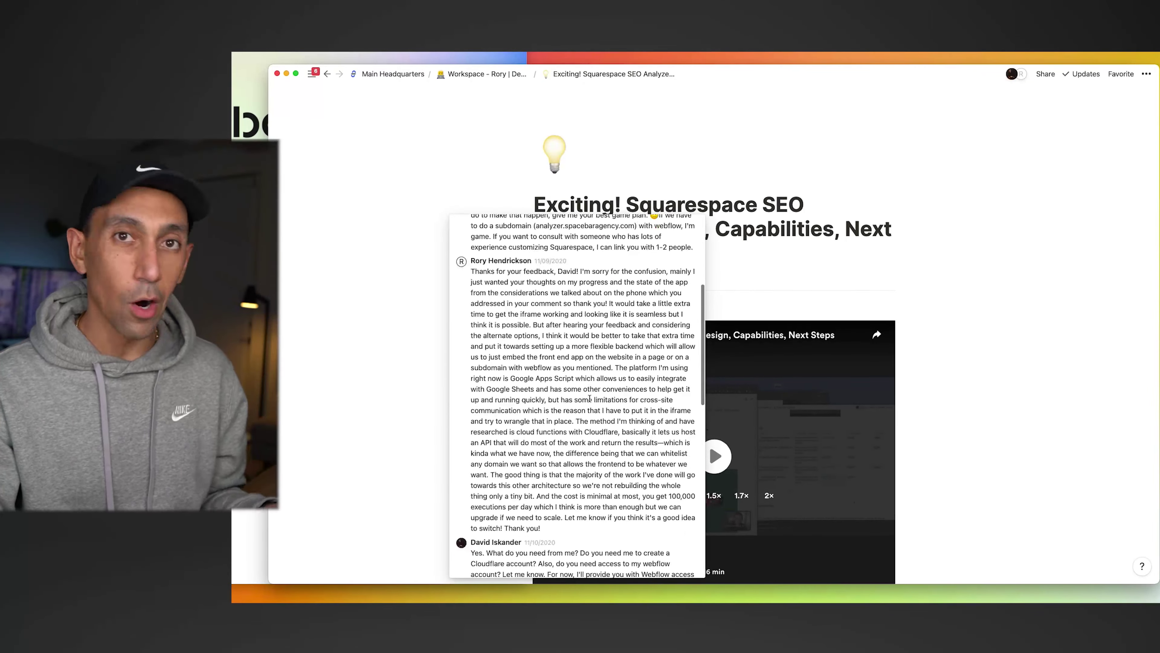
{"action": "scroll", "coordinate": [589, 398], "scroll_direction": "up", "scroll_amount": 5}
{"action": "left_click", "coordinate": [401, 248]}
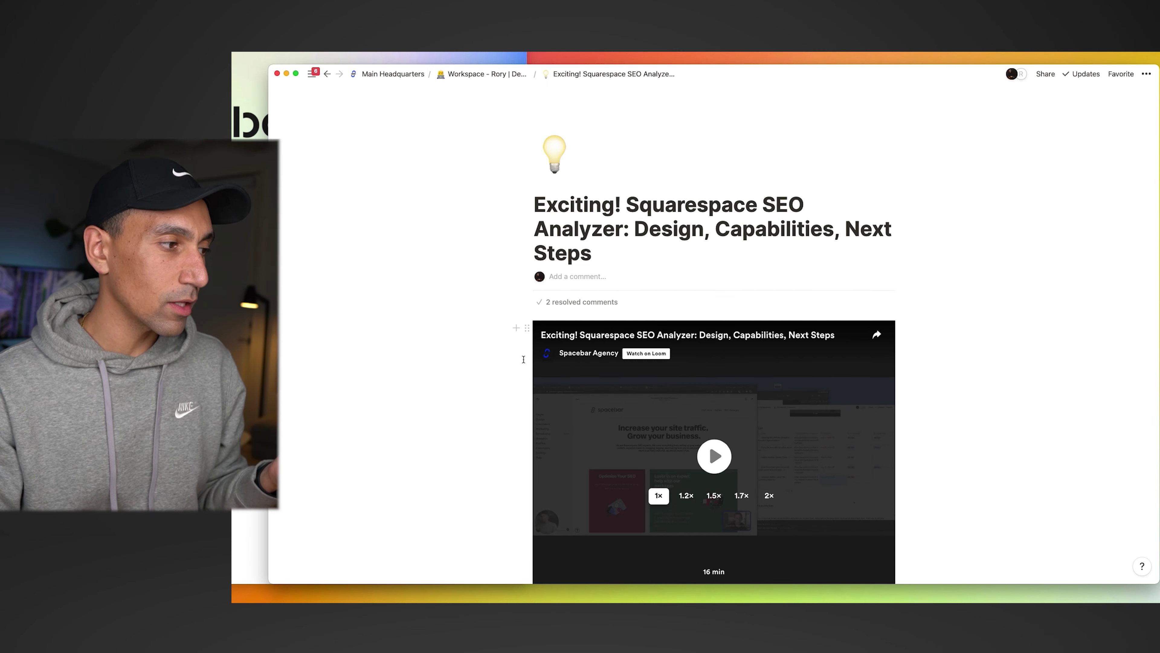
{"action": "scroll", "coordinate": [524, 359], "scroll_direction": "down", "scroll_amount": 3}
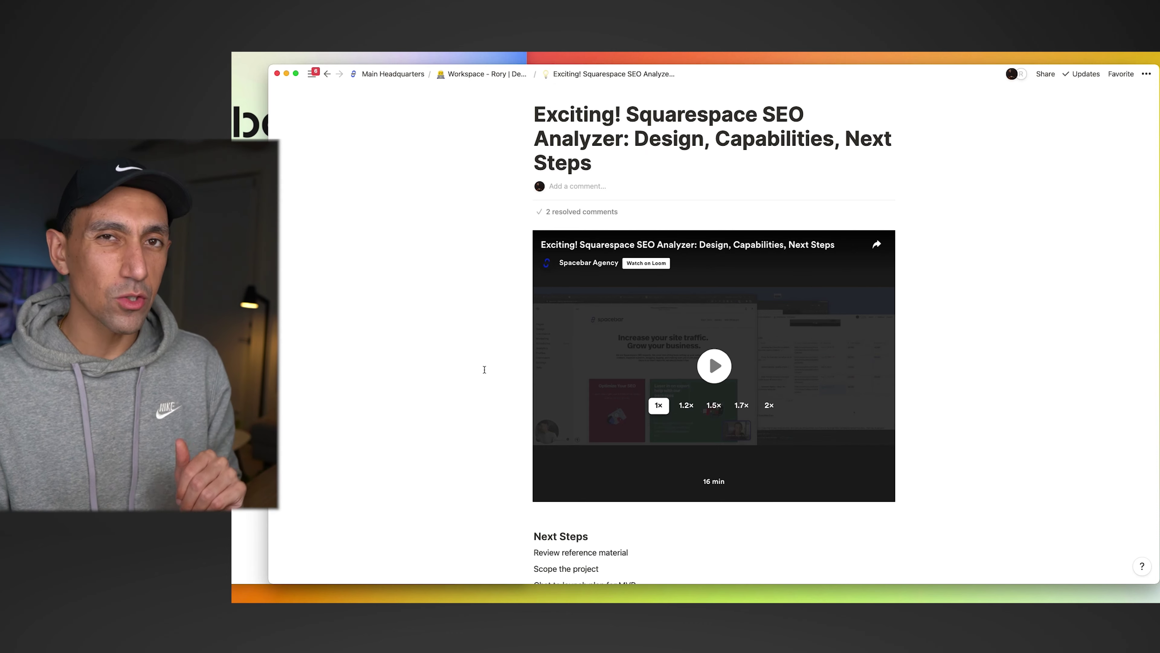
- Scroll down the SEO Analyzer project page, then switch back to Chrome's About page
{"action": "scroll", "coordinate": [708, 320], "scroll_direction": "down", "scroll_amount": 1}
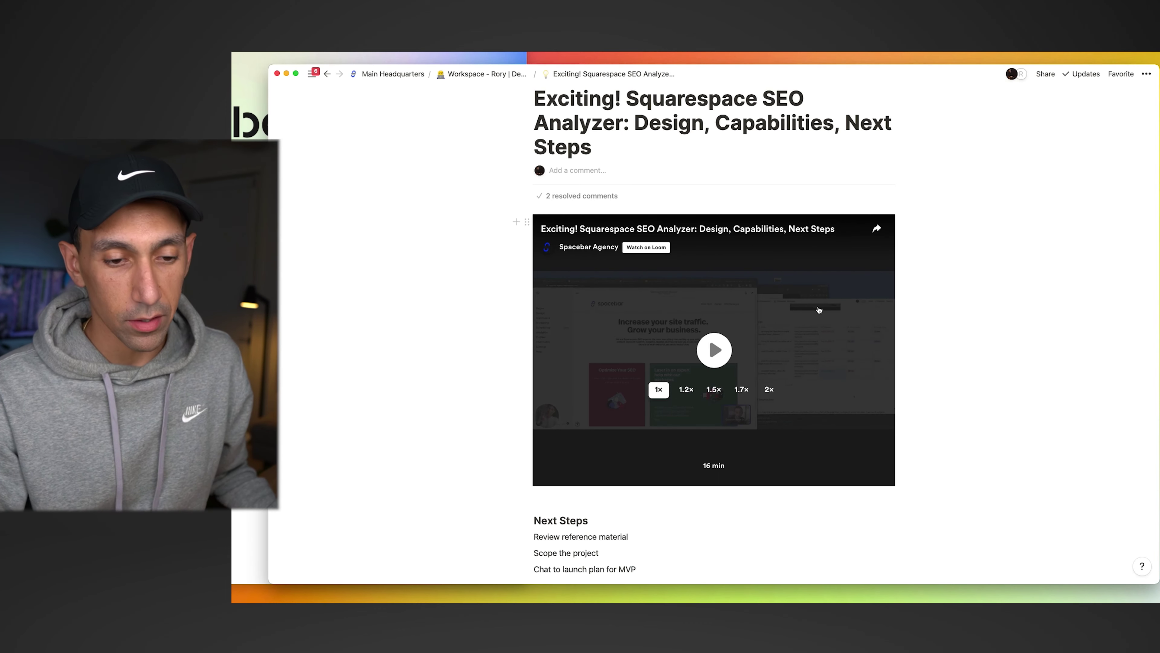
{"action": "key", "text": "super+Tab"}
{"action": "scroll", "coordinate": [640, 334], "scroll_direction": "up", "scroll_amount": 5}
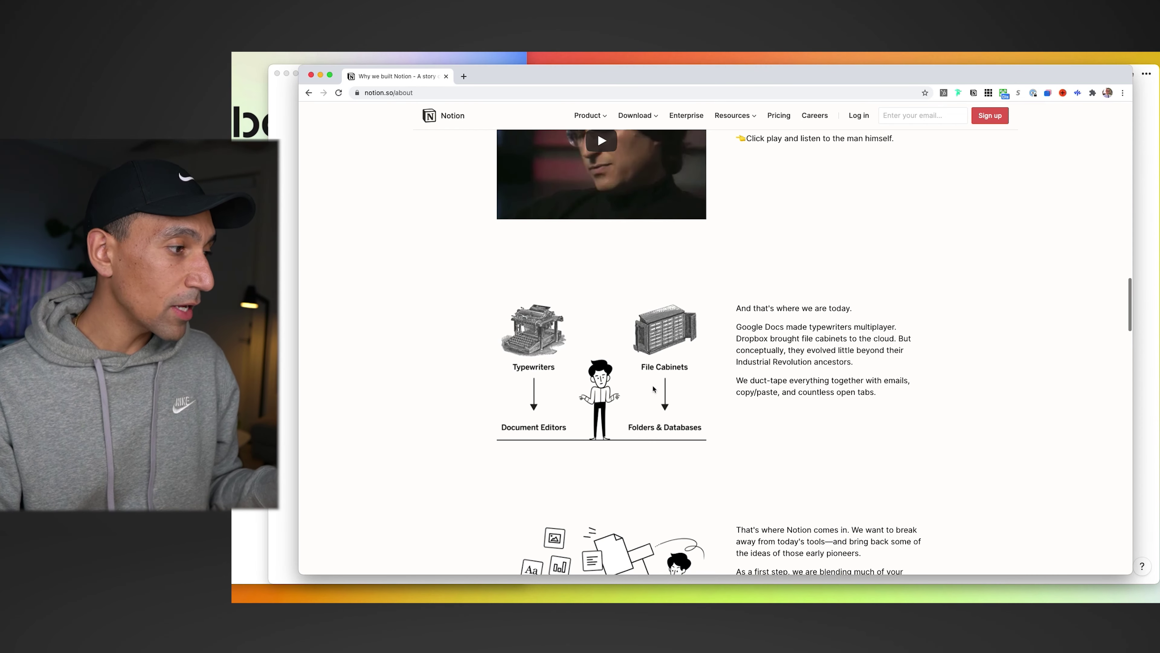
{"action": "scroll", "coordinate": [513, 399], "scroll_direction": "down", "scroll_amount": 1}
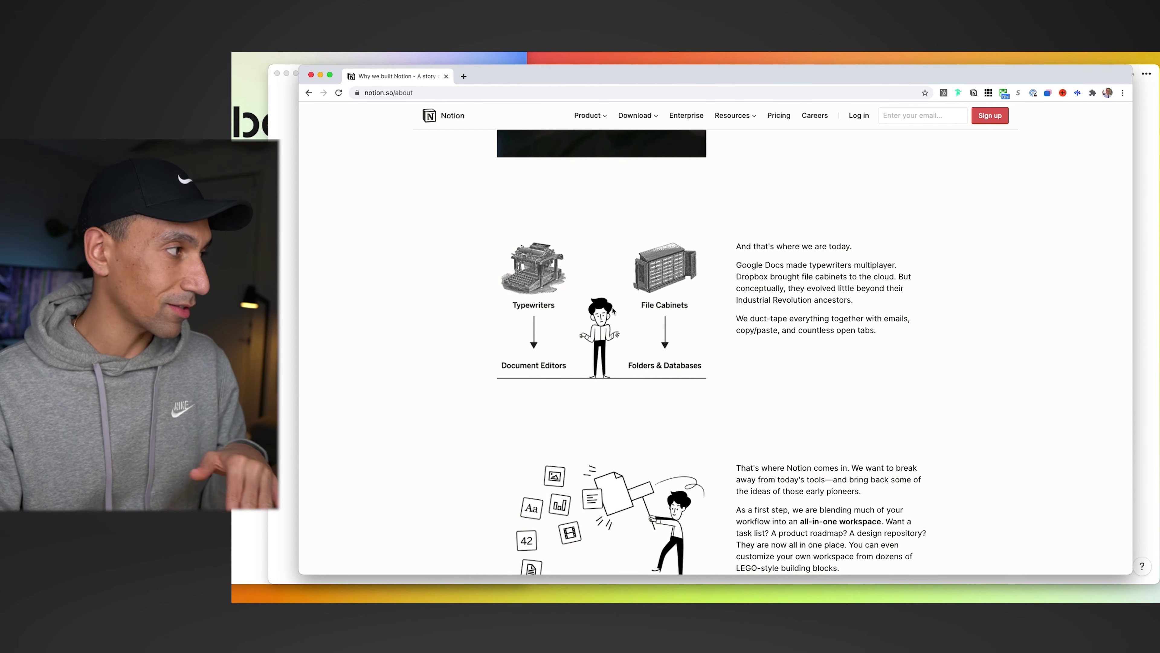
{"action": "scroll", "coordinate": [613, 310], "scroll_direction": "up", "scroll_amount": 15}
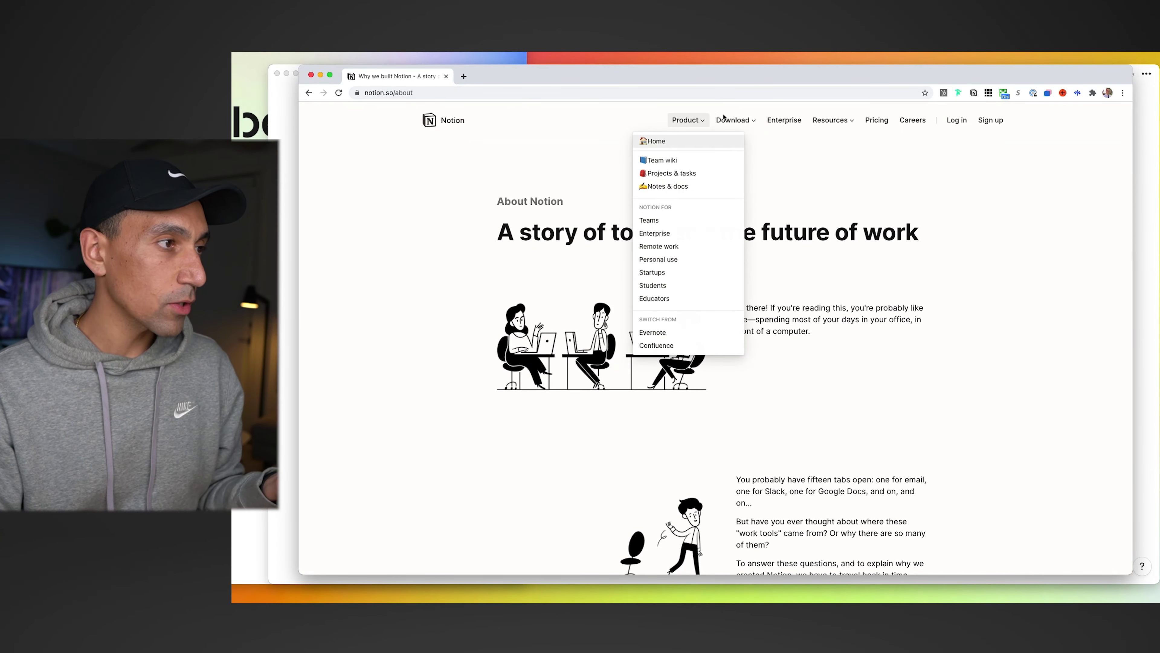
{"action": "mouse_move", "coordinate": [739, 122]}
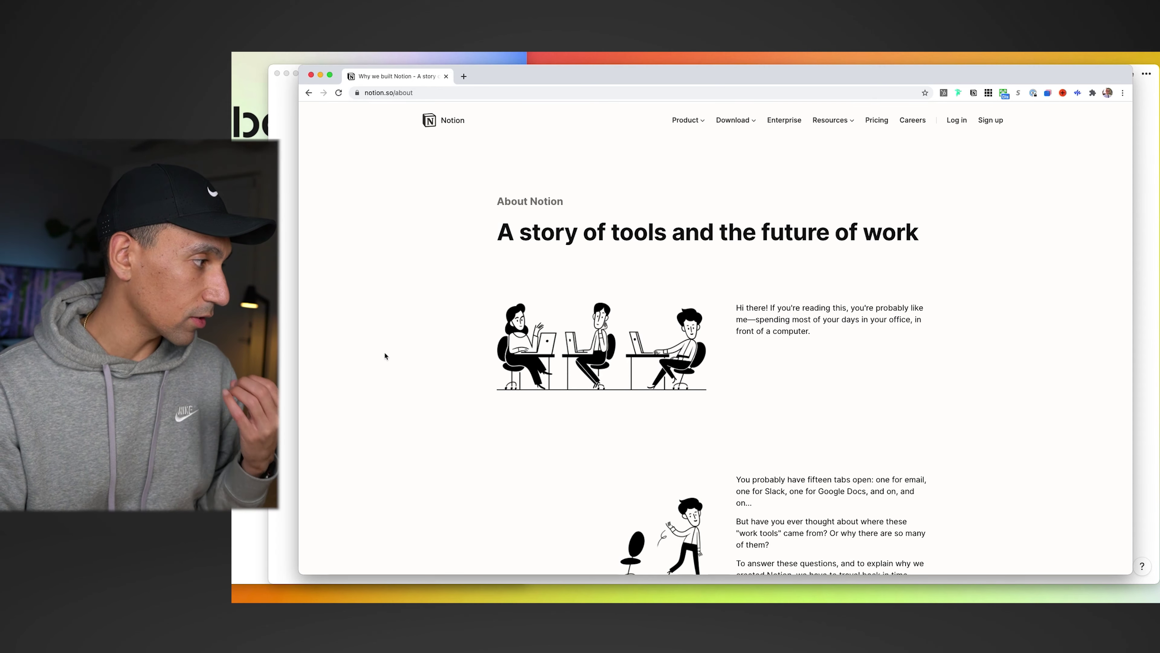
- Add an empty block after 'Chat to launch plan for MVP' in Next Steps
{"action": "left_click", "coordinate": [294, 347]}
{"action": "scroll", "coordinate": [492, 281], "scroll_direction": "down", "scroll_amount": 10}
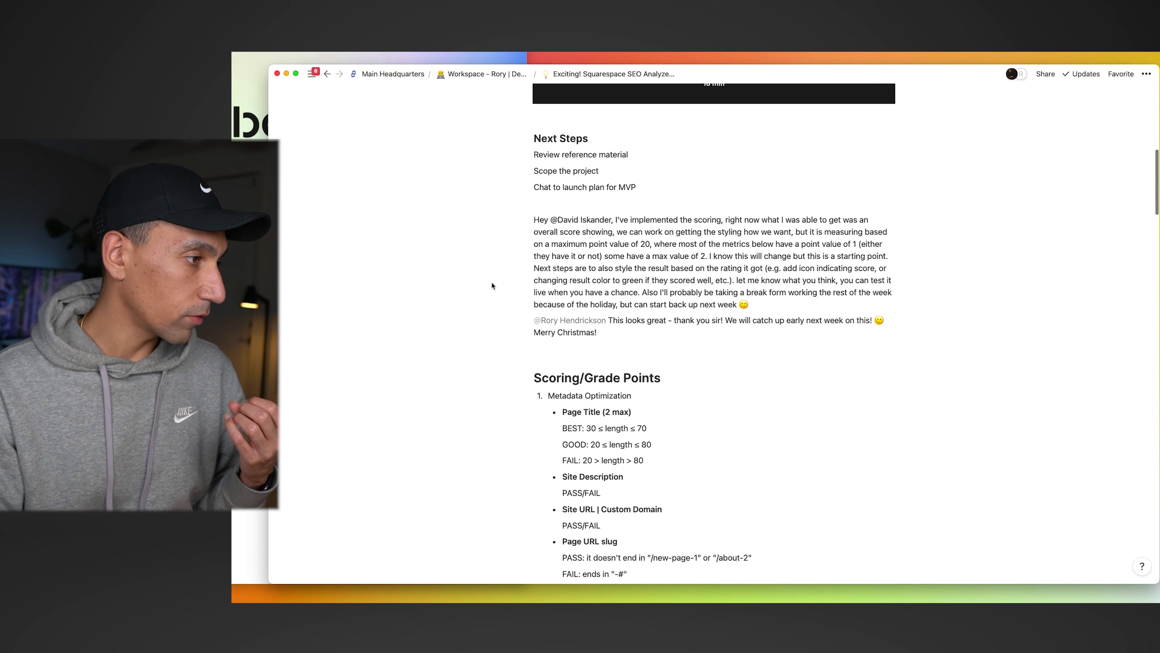
{"action": "left_click", "coordinate": [606, 257]}
{"action": "left_click", "coordinate": [641, 188]}
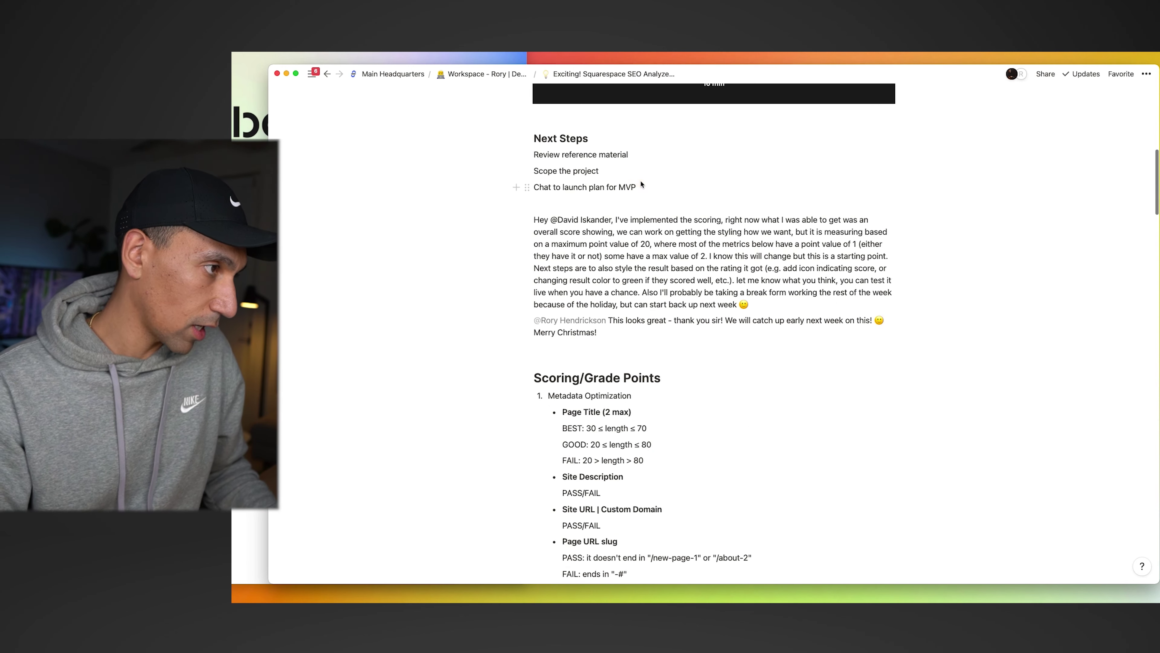
{"action": "left_click", "coordinate": [642, 187]}
{"action": "key", "text": "Return"}
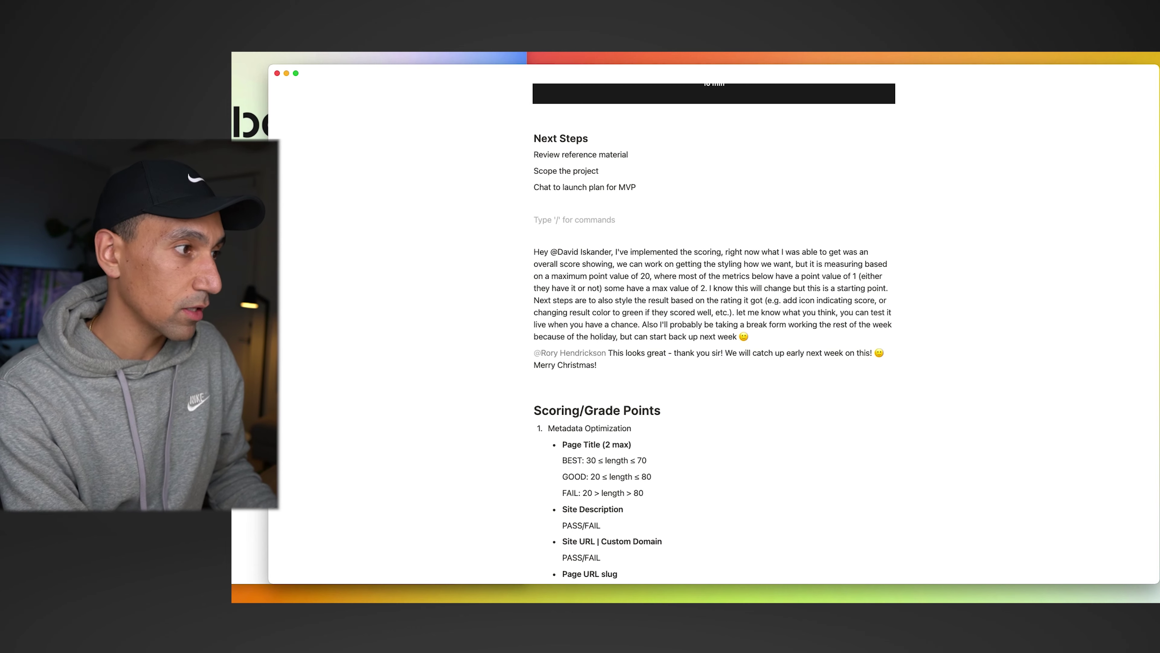
- Browse the slash-command block menu, dismiss it, and go back to Main Headquarters
{"action": "type", "text": "/"}
{"action": "key", "text": "Down"}
{"action": "key", "text": "Down"}
{"action": "key", "text": "Down"}
{"action": "key", "text": "Down"}
{"action": "key", "text": "Down"}
{"action": "key", "text": "Down"}
{"action": "key", "text": "Down"}
{"action": "key", "text": "Down"}
{"action": "key", "text": "Down"}
{"action": "key", "text": "Down"}
{"action": "key", "text": "Down"}
{"action": "key", "text": "Down"}
{"action": "key", "text": "Down"}
{"action": "key", "text": "Down"}
{"action": "key", "text": "Down"}
{"action": "key", "text": "Down"}
{"action": "key", "text": "Down"}
{"action": "key", "text": "Down"}
{"action": "key", "text": "Down"}
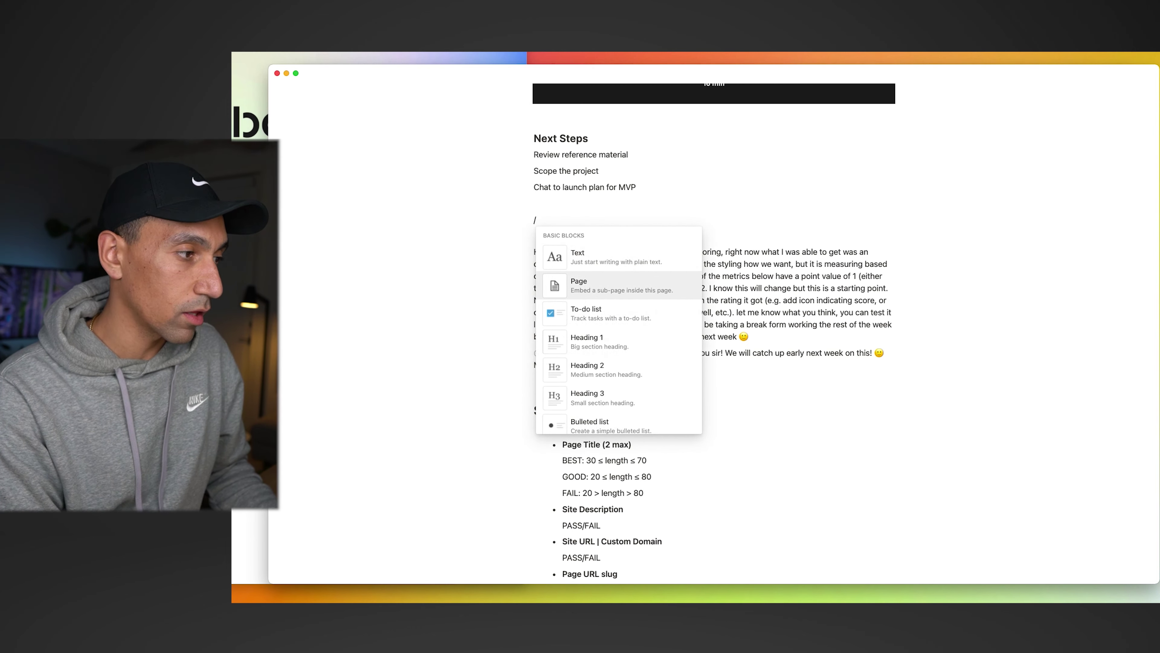
{"action": "key", "text": "Down"}
{"action": "key", "text": "Down"}
{"action": "key", "text": "Down"}
{"action": "key", "text": "Down"}
{"action": "key", "text": "Down"}
{"action": "key", "text": "Down"}
{"action": "key", "text": "Down"}
{"action": "key", "text": "Down"}
{"action": "key", "text": "Down"}
{"action": "key", "text": "Down"}
{"action": "key", "text": "Down"}
{"action": "key", "text": "Down"}
{"action": "key", "text": "Down"}
{"action": "key", "text": "Down"}
{"action": "key", "text": "Down"}
{"action": "key", "text": "Down"}
{"action": "key", "text": "Down"}
{"action": "key", "text": "Down"}
{"action": "key", "text": "Down"}
{"action": "key", "text": "Down"}
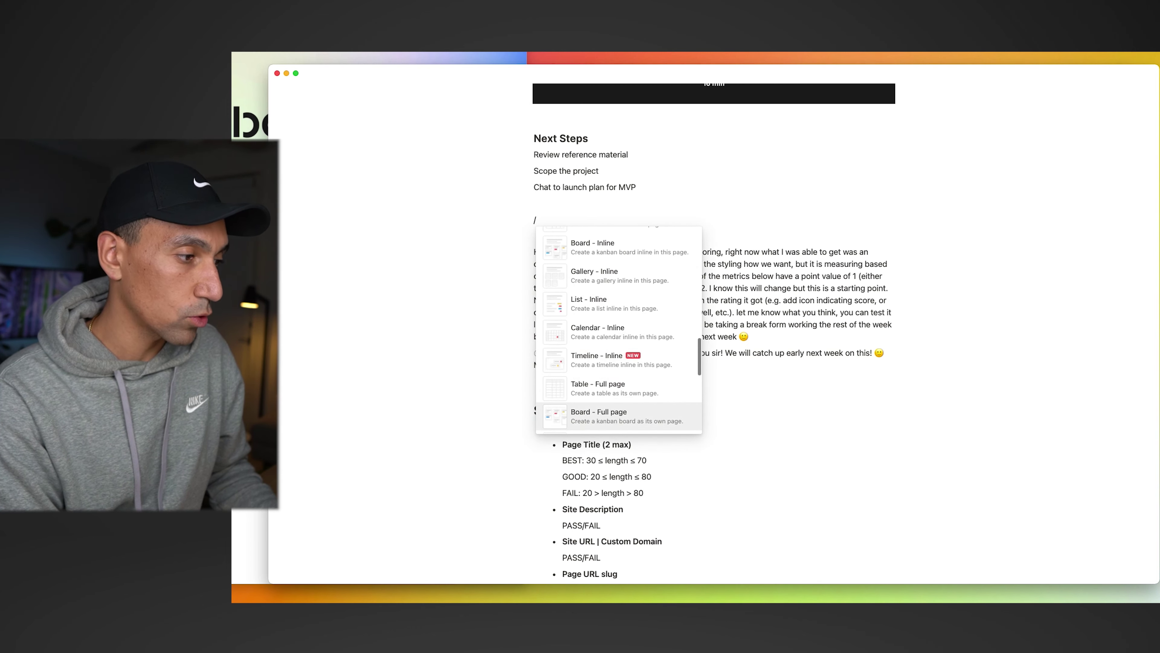
{"action": "key", "text": "Down"}
{"action": "key", "text": "Down"}
{"action": "key", "text": "Down"}
{"action": "key", "text": "Down"}
{"action": "key", "text": "Down"}
{"action": "key", "text": "Down"}
{"action": "key", "text": "Down"}
{"action": "key", "text": "Down"}
{"action": "key", "text": "Down"}
{"action": "key", "text": "Down"}
{"action": "key", "text": "Down"}
{"action": "key", "text": "Down"}
{"action": "key", "text": "Down"}
{"action": "key", "text": "Down"}
{"action": "key", "text": "Down"}
{"action": "key", "text": "Down"}
{"action": "key", "text": "Down"}
{"action": "key", "text": "Down"}
{"action": "key", "text": "Down"}
{"action": "key", "text": "Down"}
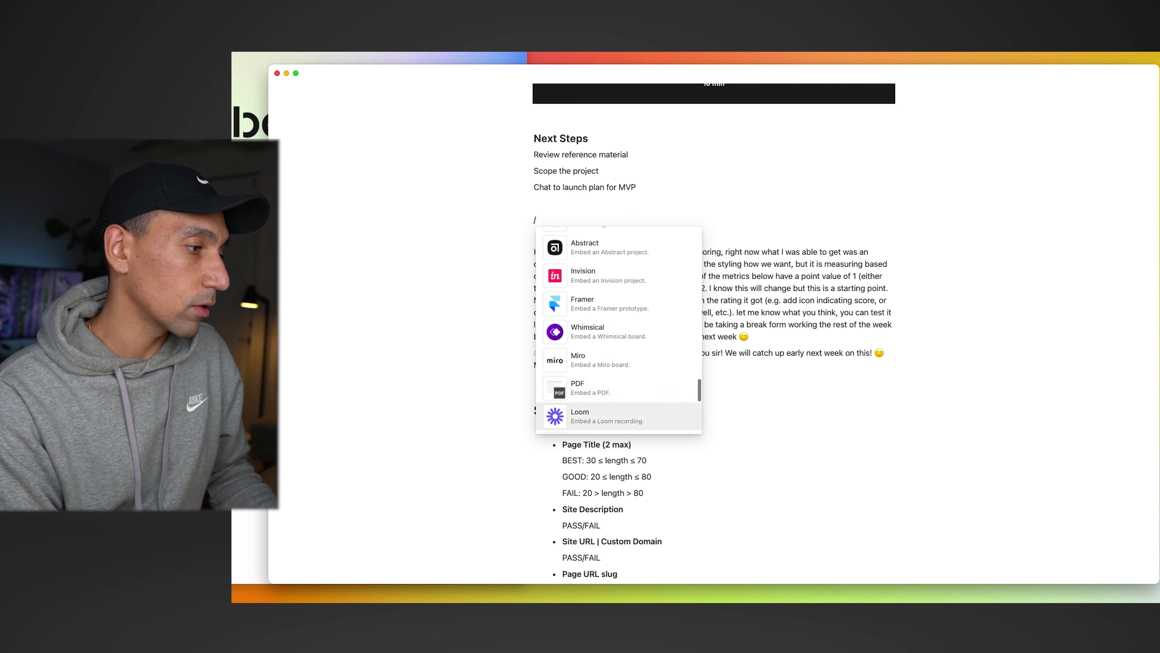
{"action": "key", "text": "Down"}
{"action": "key", "text": "Down"}
{"action": "key", "text": "Down"}
{"action": "key", "text": "Down"}
{"action": "key", "text": "Down"}
{"action": "key", "text": "Down"}
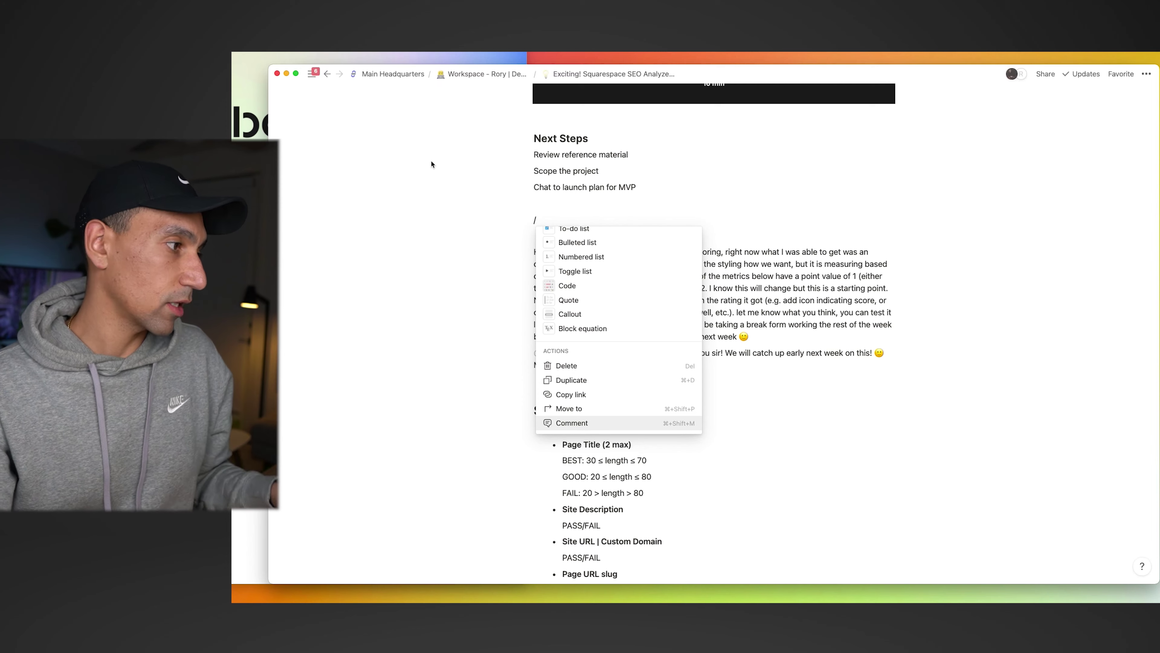
{"action": "key", "text": "Escape"}
{"action": "key", "text": "super+bracketleft"}
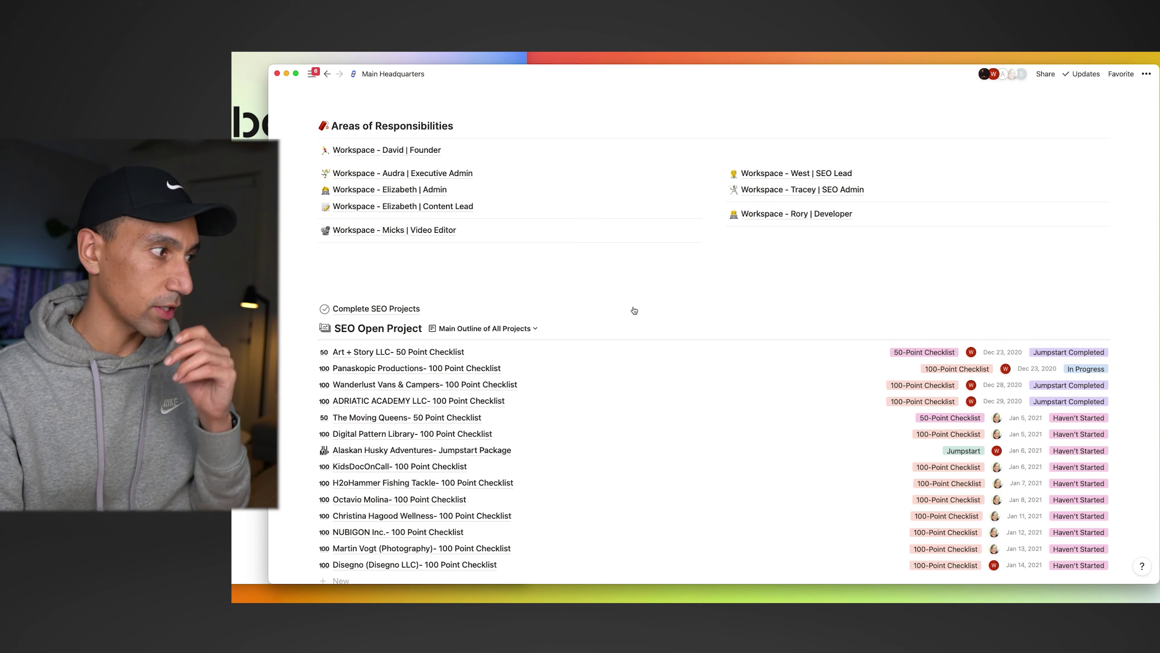
- Scroll Main Headquarters and list the SEO Open Project saved views, from Main Outline to Timeline
{"action": "scroll", "coordinate": [634, 310], "scroll_direction": "up", "scroll_amount": 4}
{"action": "scroll", "coordinate": [633, 310], "scroll_direction": "up", "scroll_amount": 4}
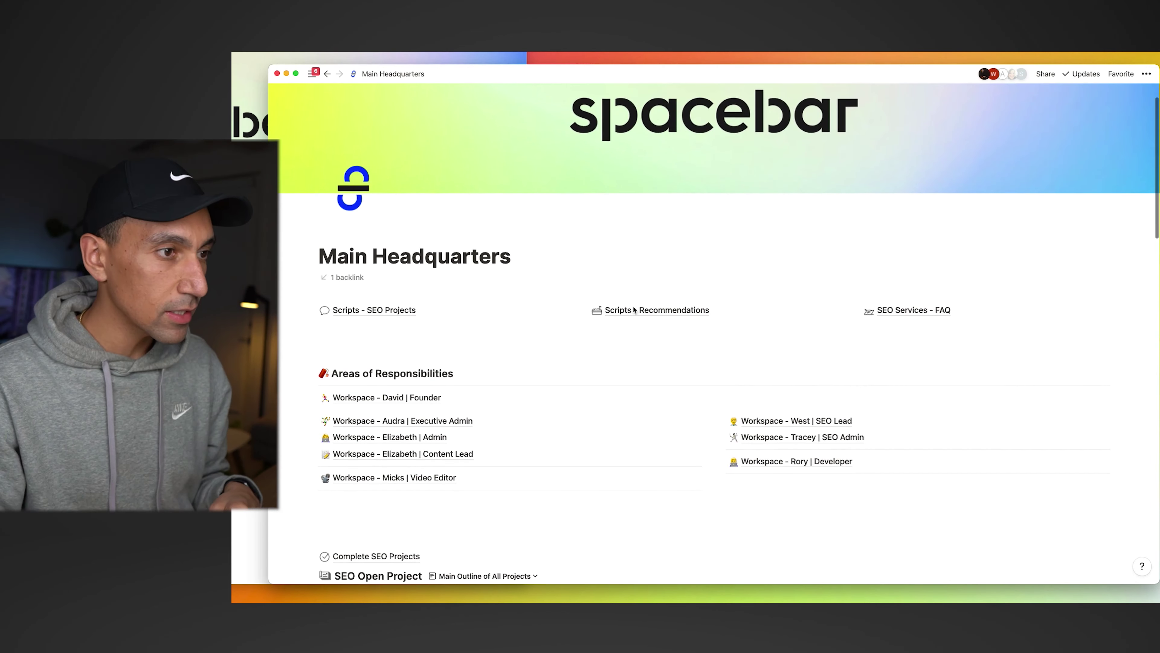
{"action": "scroll", "coordinate": [616, 360], "scroll_direction": "up", "scroll_amount": 2}
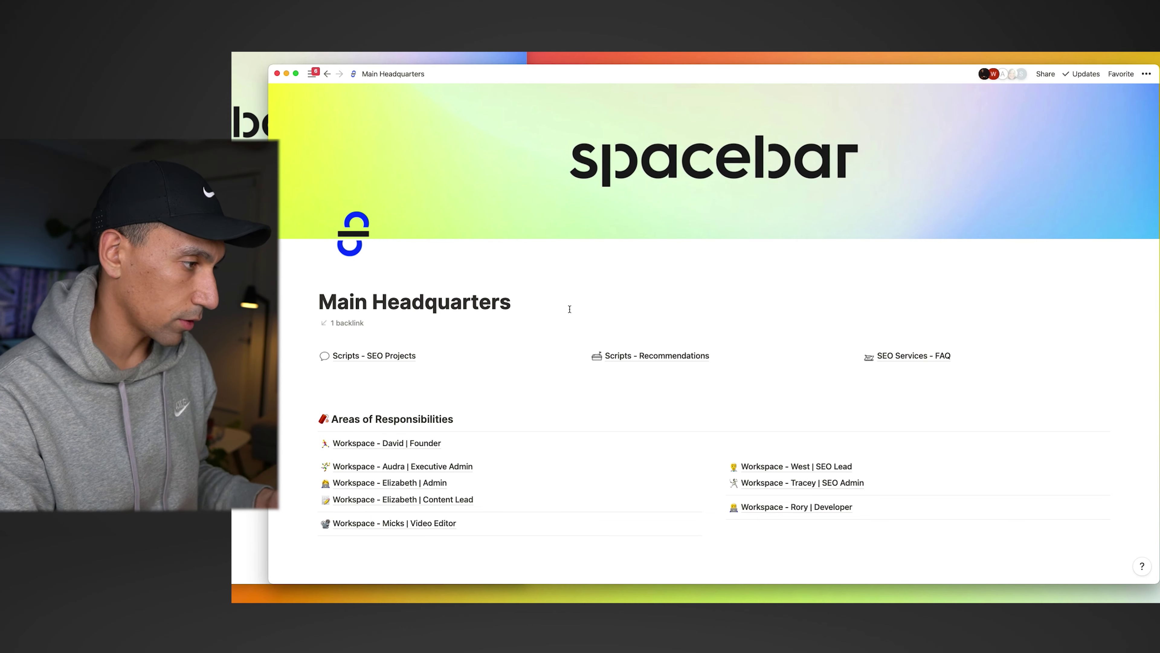
{"action": "scroll", "coordinate": [570, 309], "scroll_direction": "down", "scroll_amount": 5}
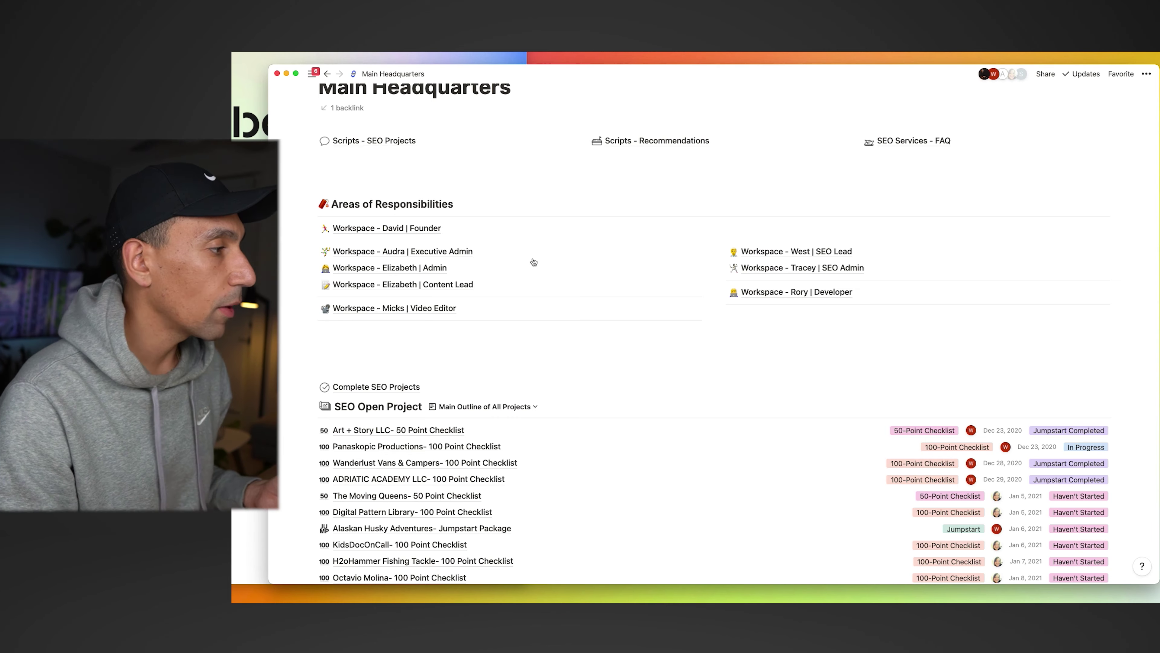
{"action": "scroll", "coordinate": [450, 206], "scroll_direction": "down", "scroll_amount": 5}
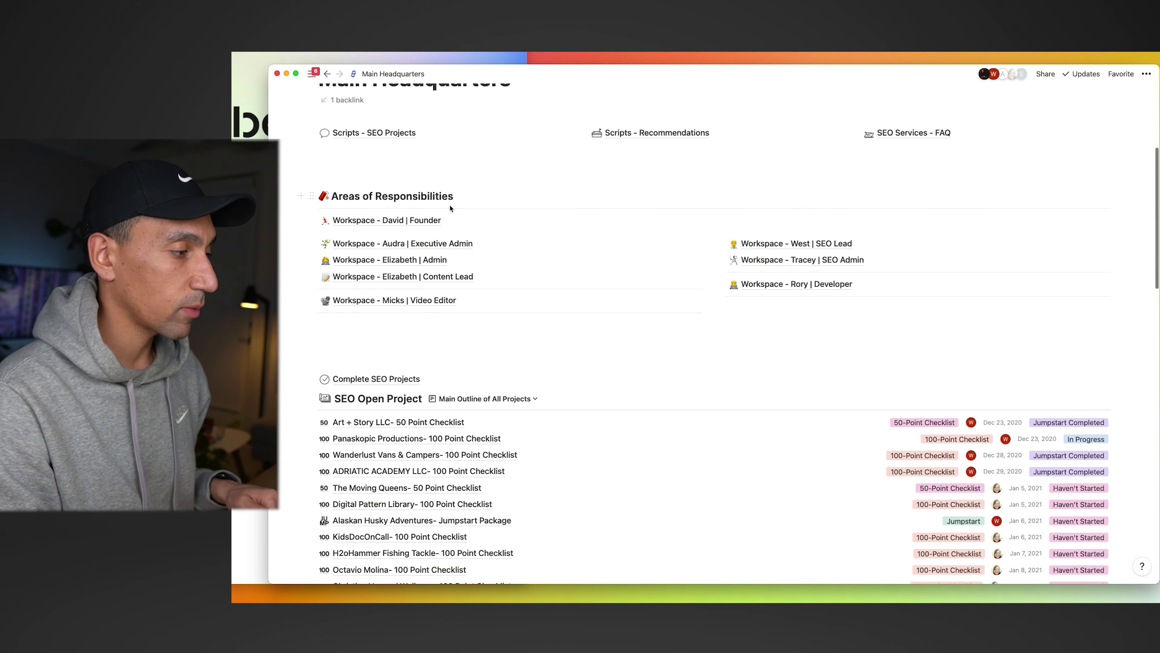
{"action": "scroll", "coordinate": [449, 346], "scroll_direction": "down", "scroll_amount": 2}
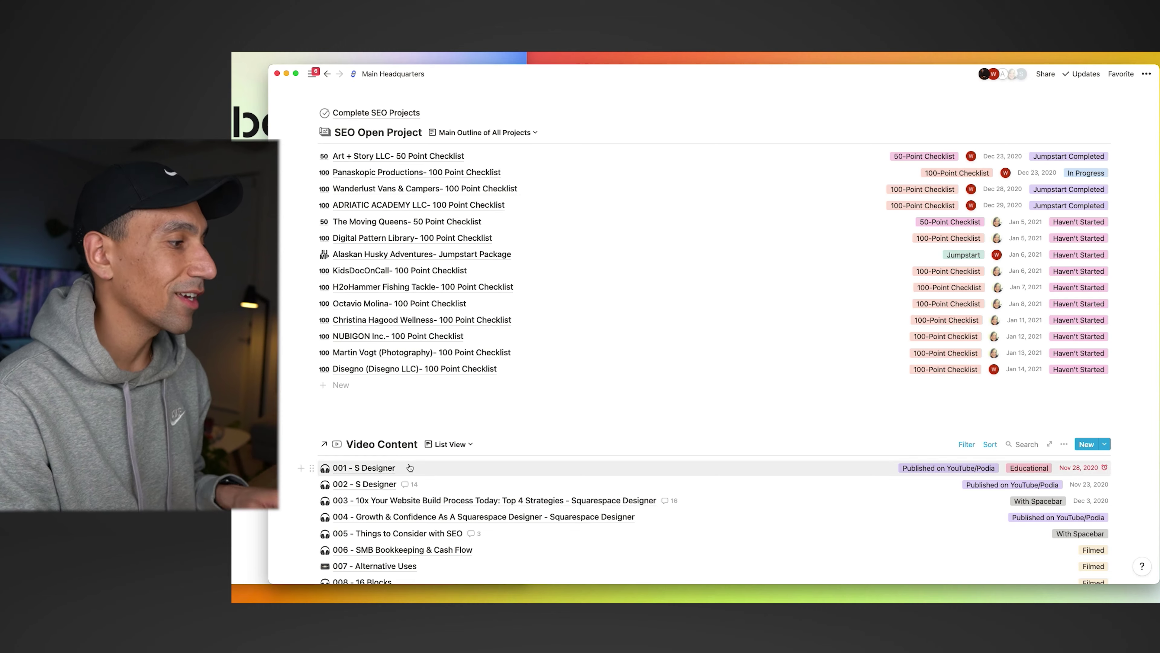
{"action": "scroll", "coordinate": [562, 289], "scroll_direction": "up", "scroll_amount": 3}
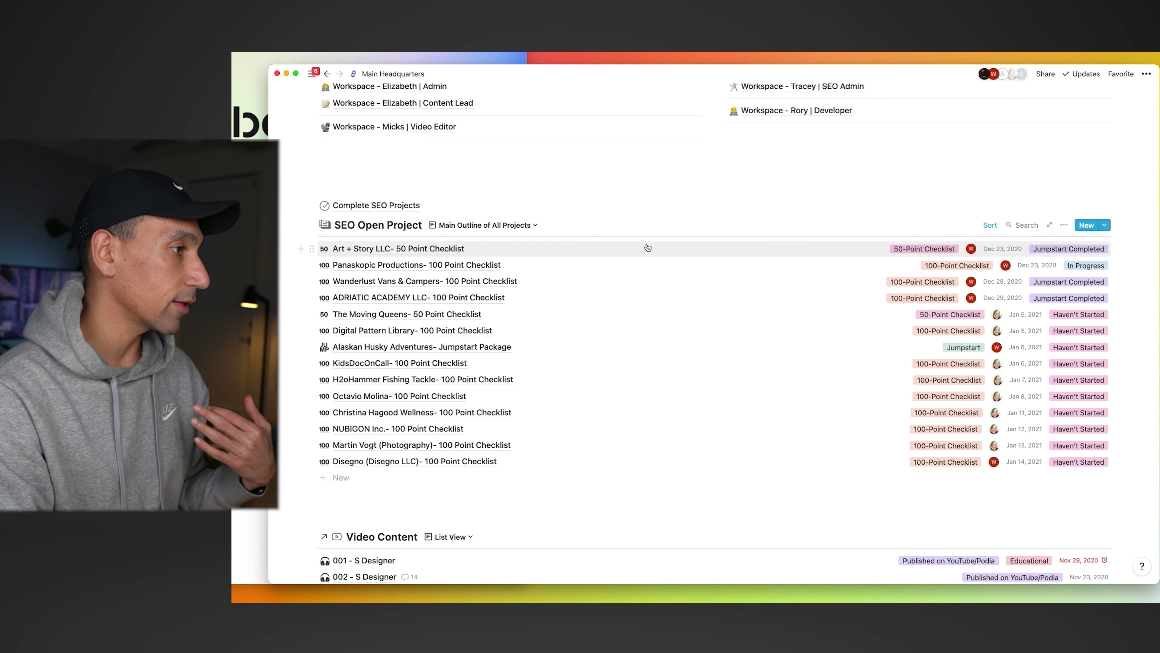
{"action": "left_click", "coordinate": [484, 225]}
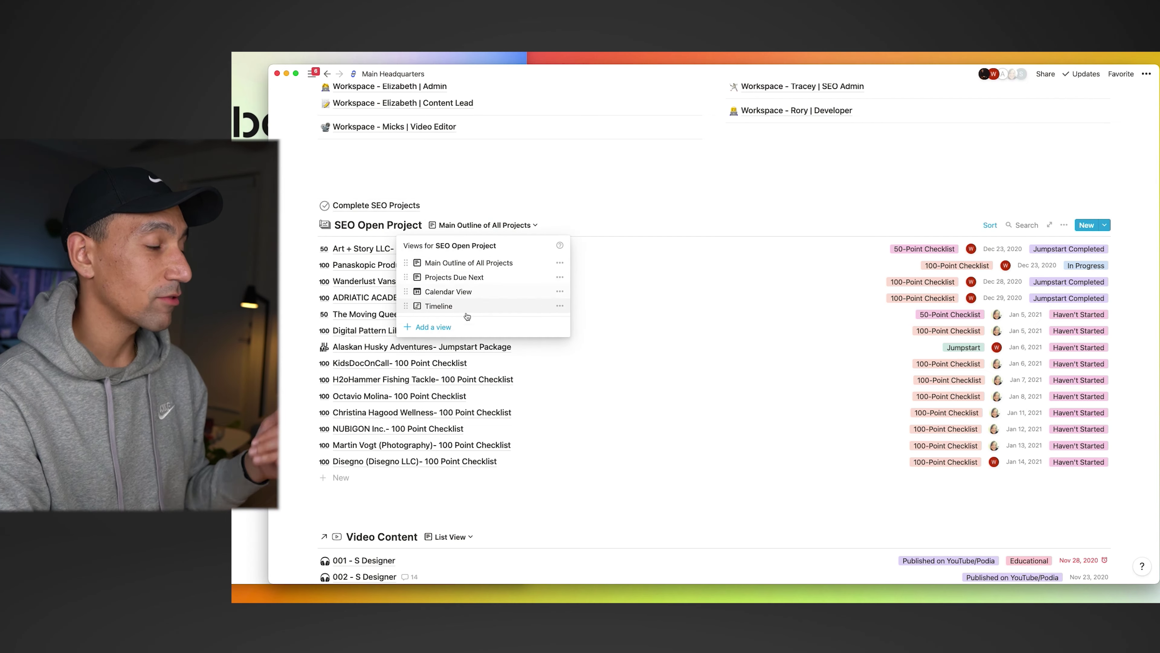
- List the SEO Open Project templates and create a project from the 100-Point SEO Checklist
{"action": "left_click", "coordinate": [616, 207]}
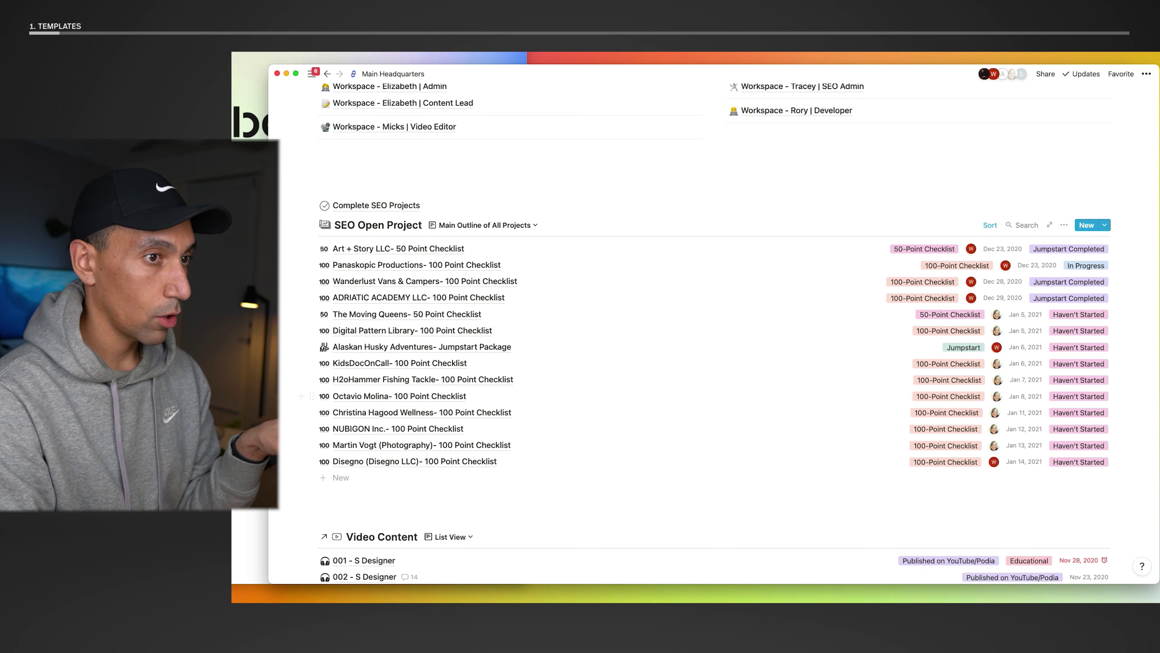
{"action": "left_click", "coordinate": [1091, 226]}
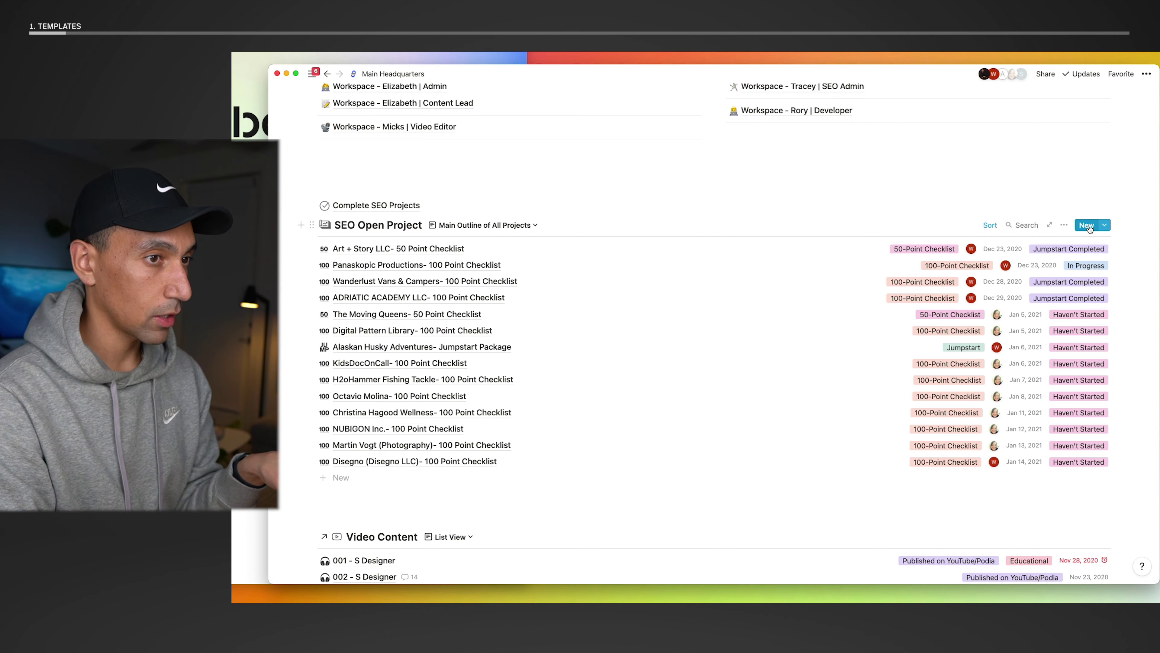
{"action": "left_click", "coordinate": [1107, 225]}
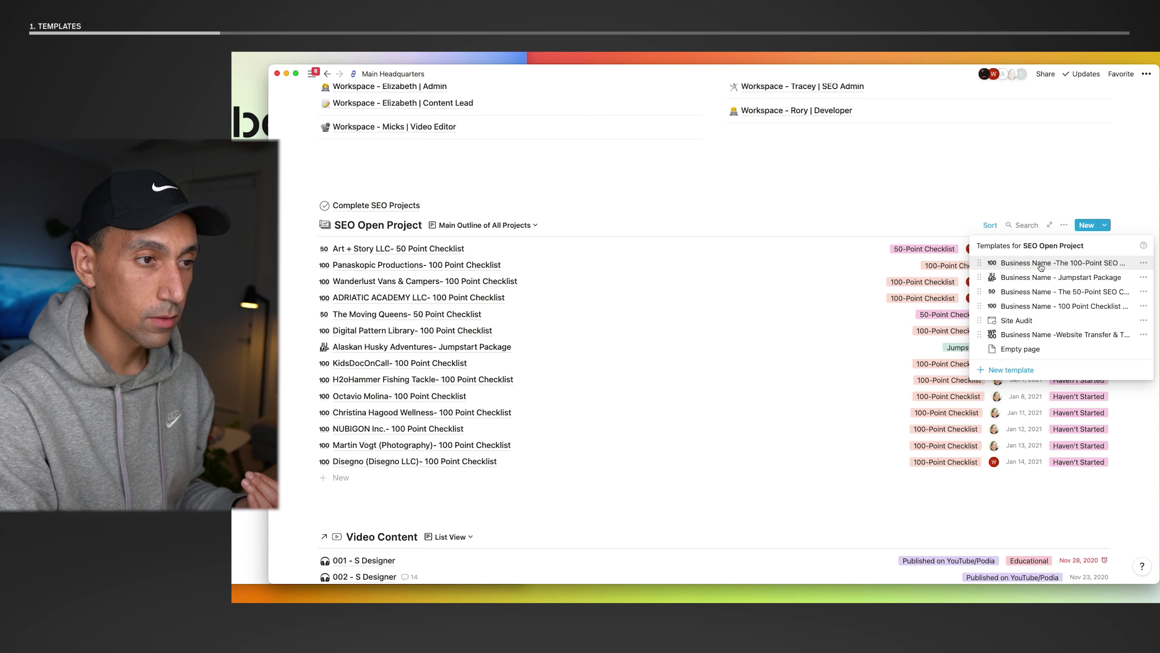
{"action": "left_click", "coordinate": [1041, 267]}
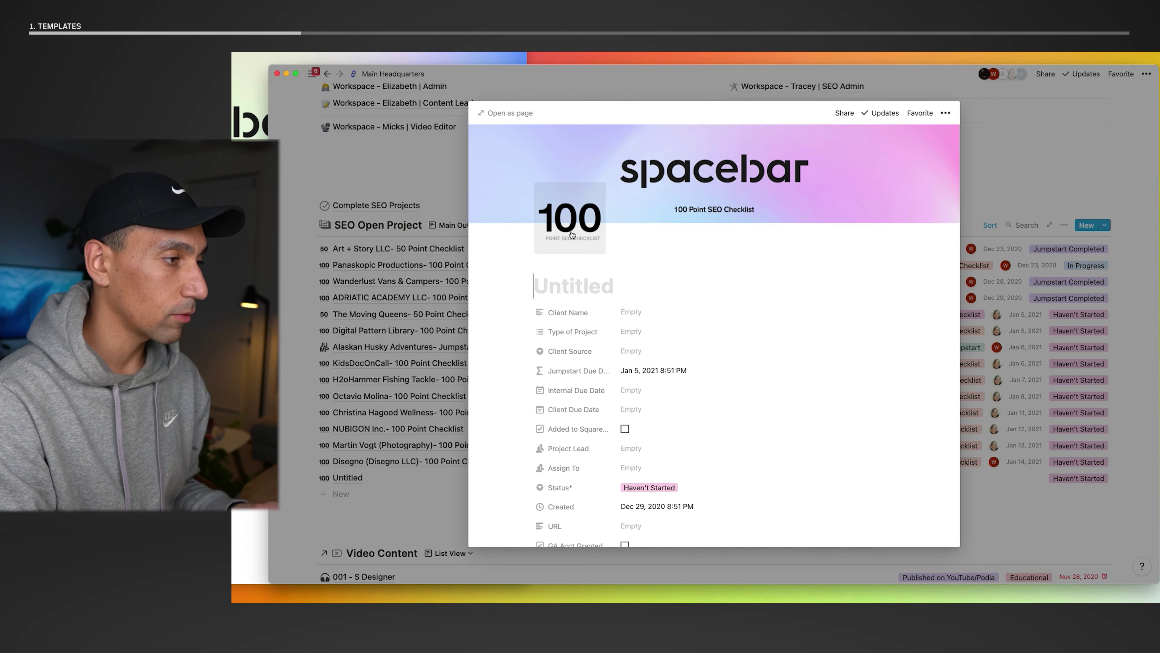
- Scroll through the new 100-Point SEO Checklist page, then close it to the Untitled row
{"action": "scroll", "coordinate": [571, 228], "scroll_direction": "down", "scroll_amount": 8}
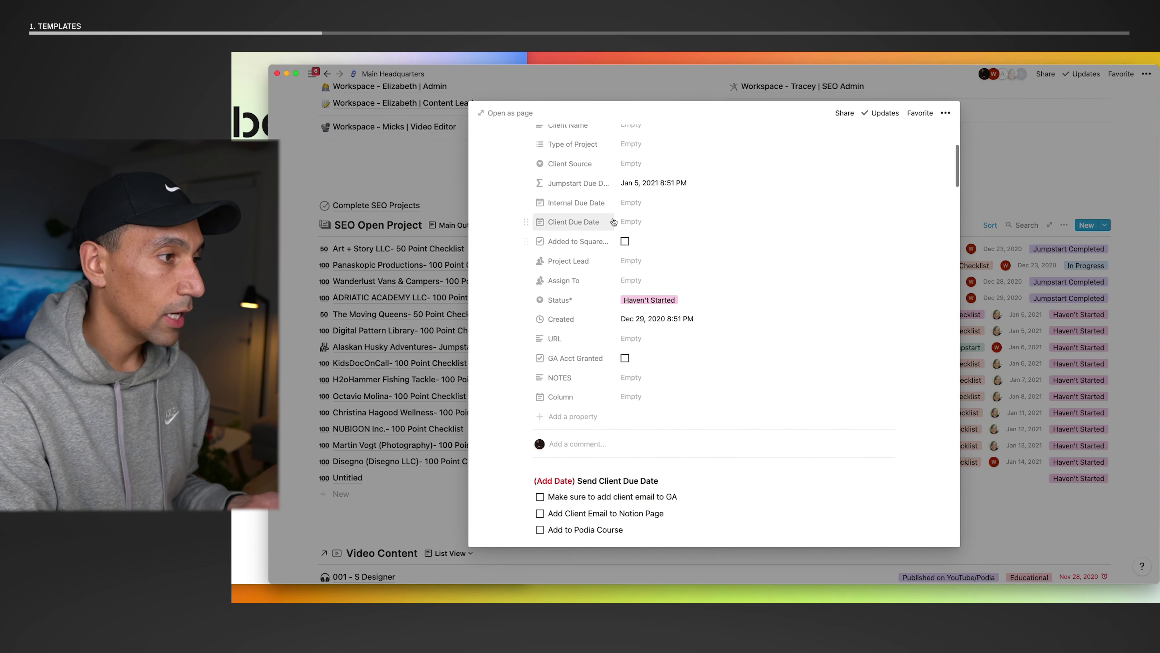
{"action": "scroll", "coordinate": [583, 236], "scroll_direction": "up", "scroll_amount": 2}
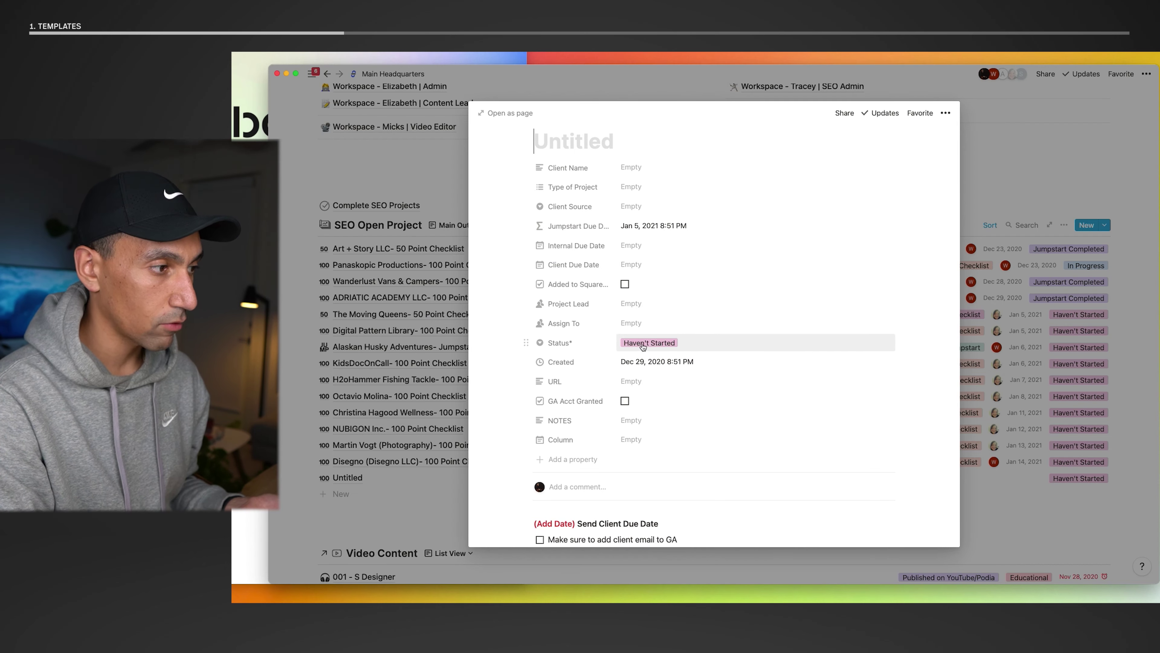
{"action": "scroll", "coordinate": [641, 348], "scroll_direction": "up", "scroll_amount": 1}
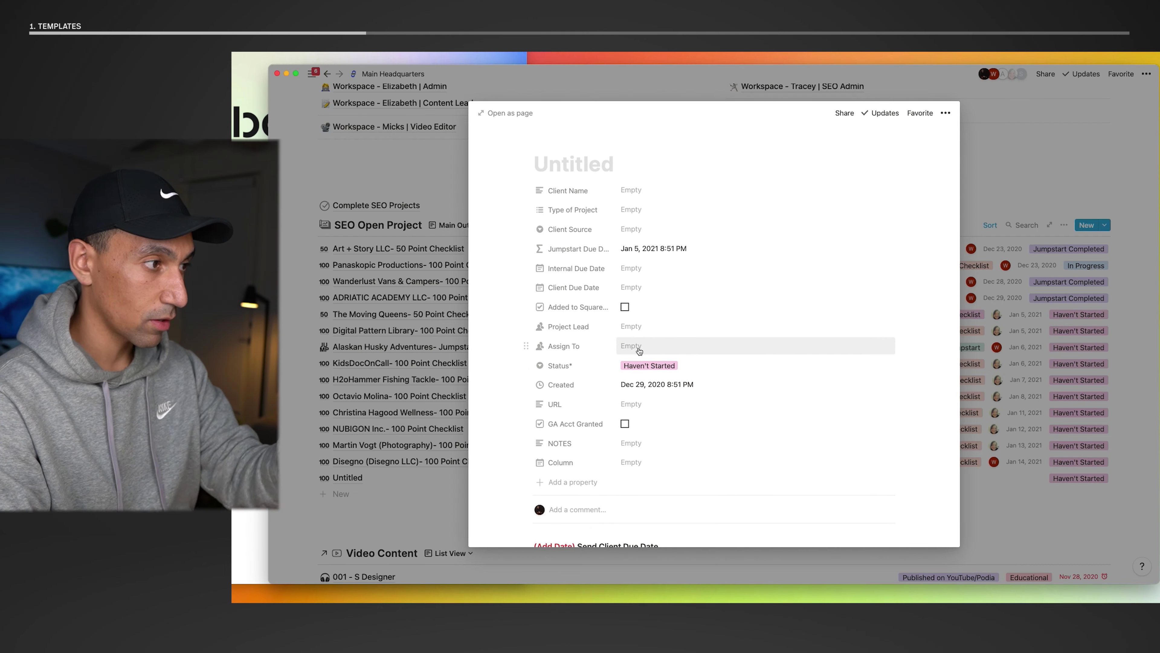
{"action": "scroll", "coordinate": [639, 350], "scroll_direction": "down", "scroll_amount": 10}
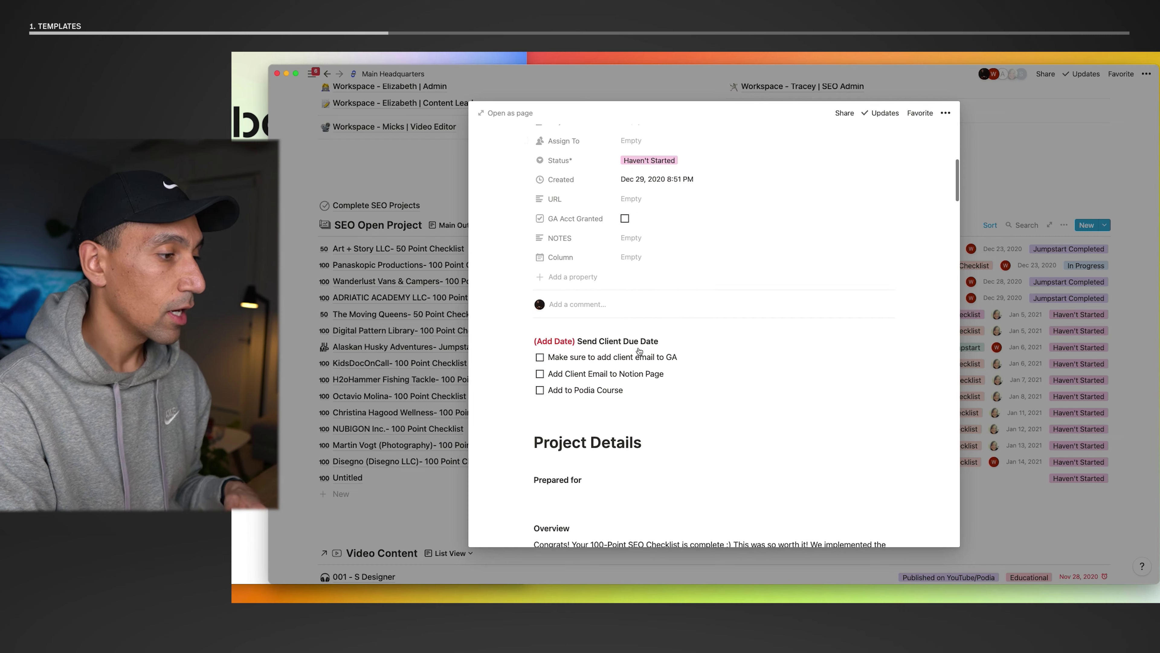
{"action": "scroll", "coordinate": [639, 348], "scroll_direction": "down", "scroll_amount": 7}
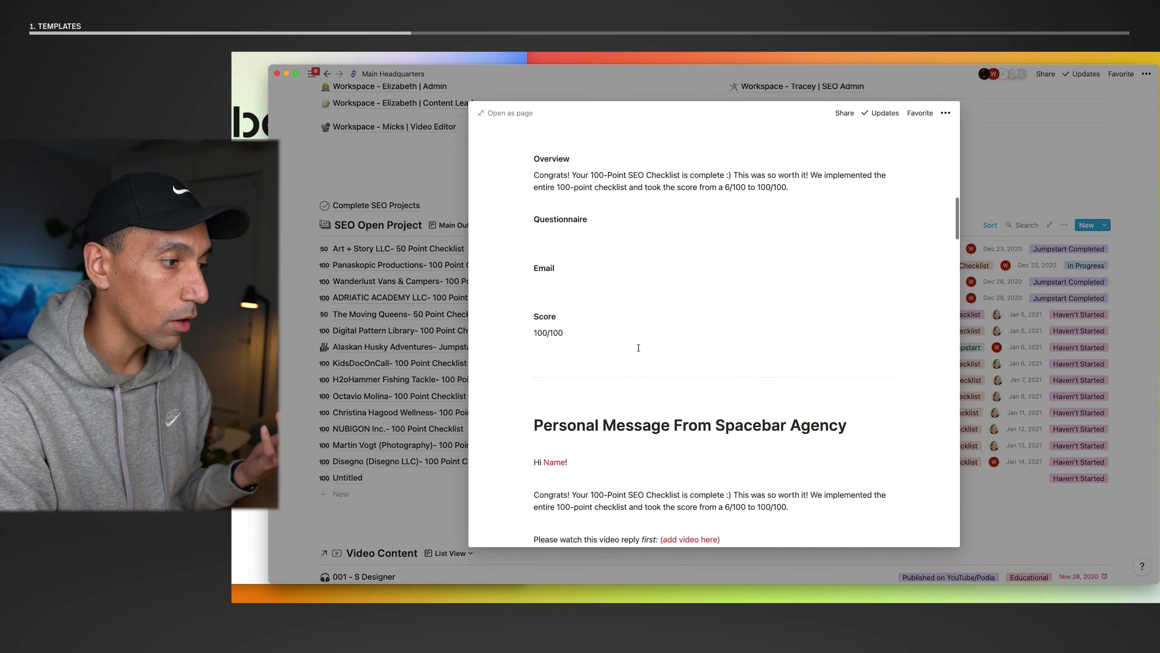
{"action": "scroll", "coordinate": [638, 348], "scroll_direction": "down", "scroll_amount": 15}
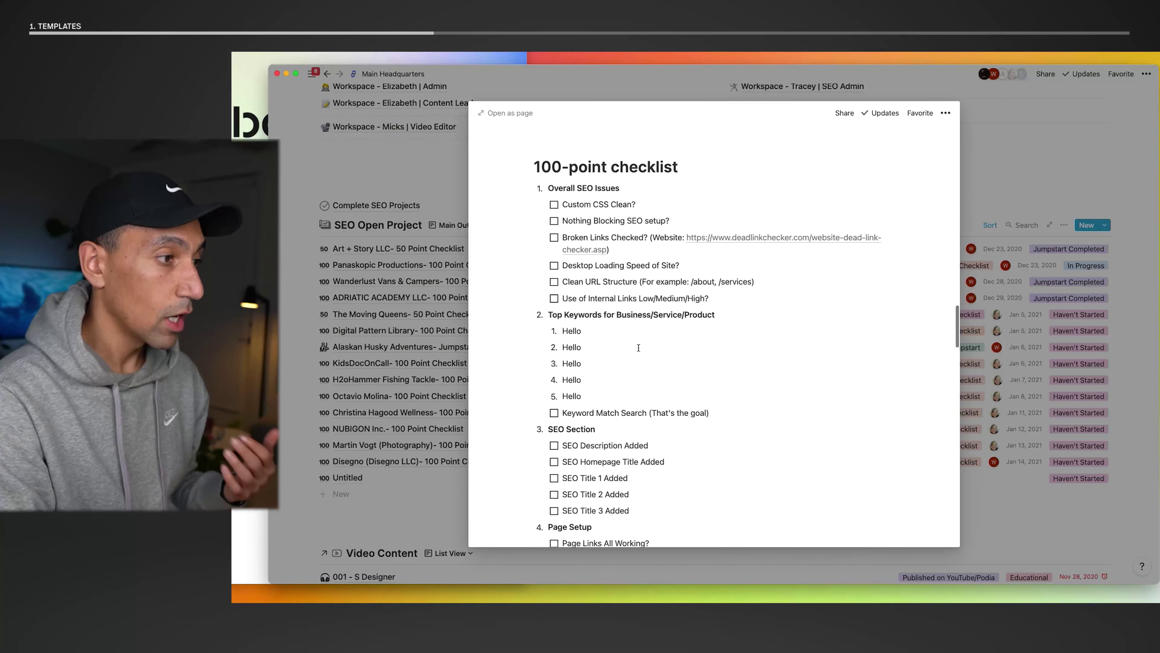
{"action": "scroll", "coordinate": [639, 347], "scroll_direction": "down", "scroll_amount": 7}
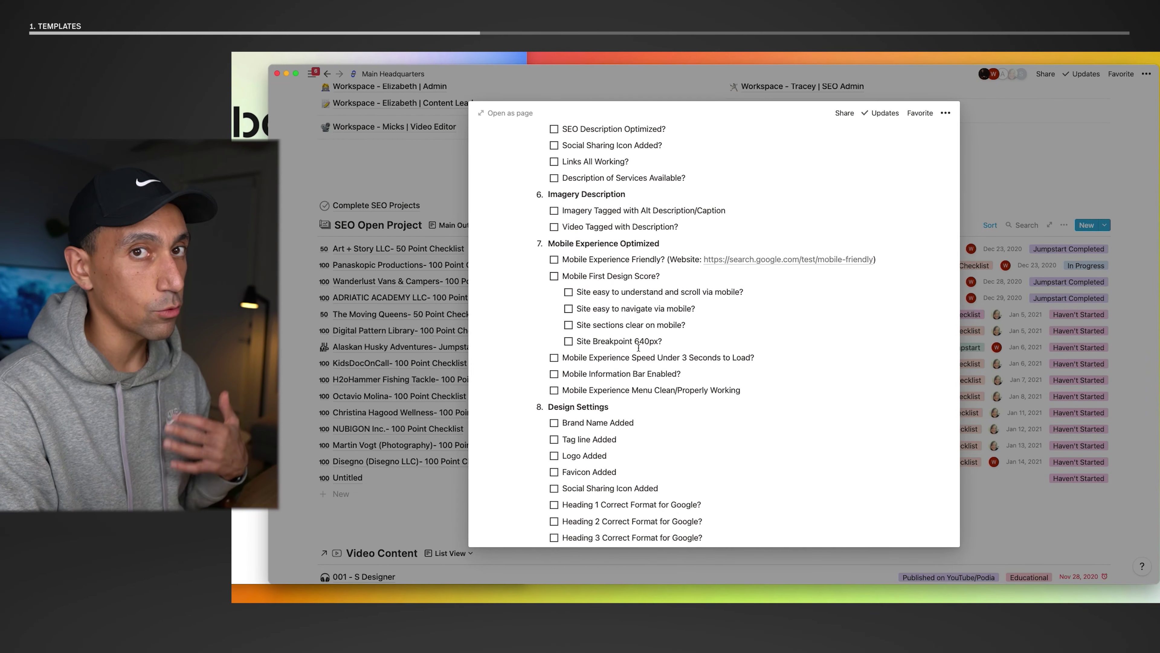
{"action": "scroll", "coordinate": [639, 348], "scroll_direction": "down", "scroll_amount": 5}
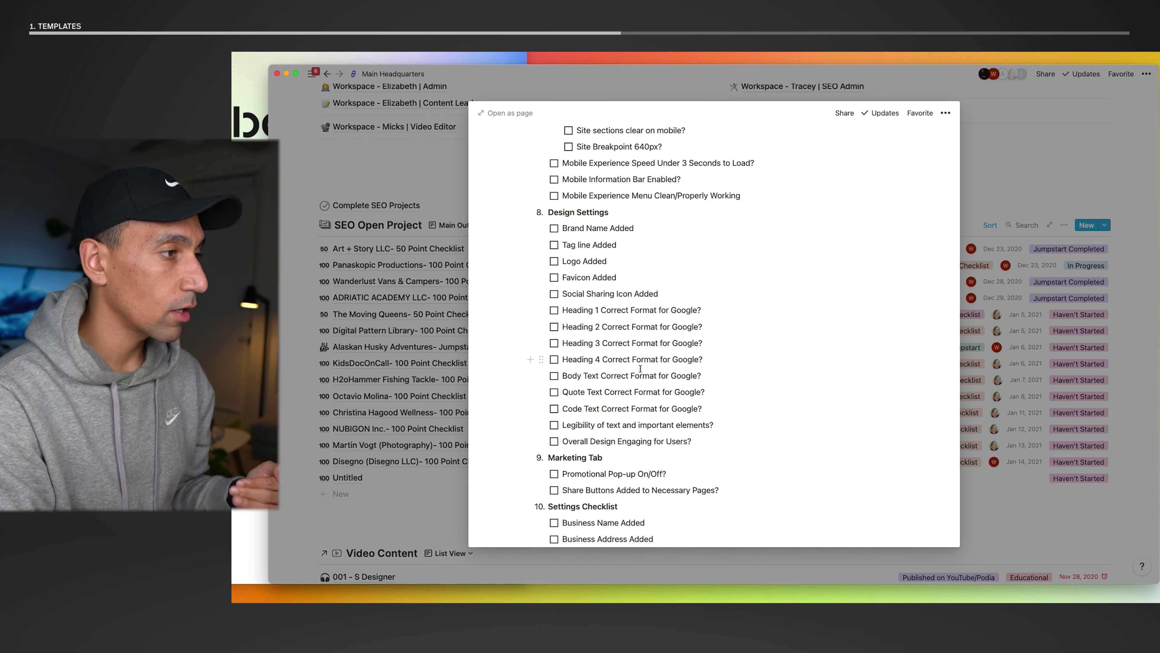
{"action": "scroll", "coordinate": [640, 368], "scroll_direction": "down", "scroll_amount": 10}
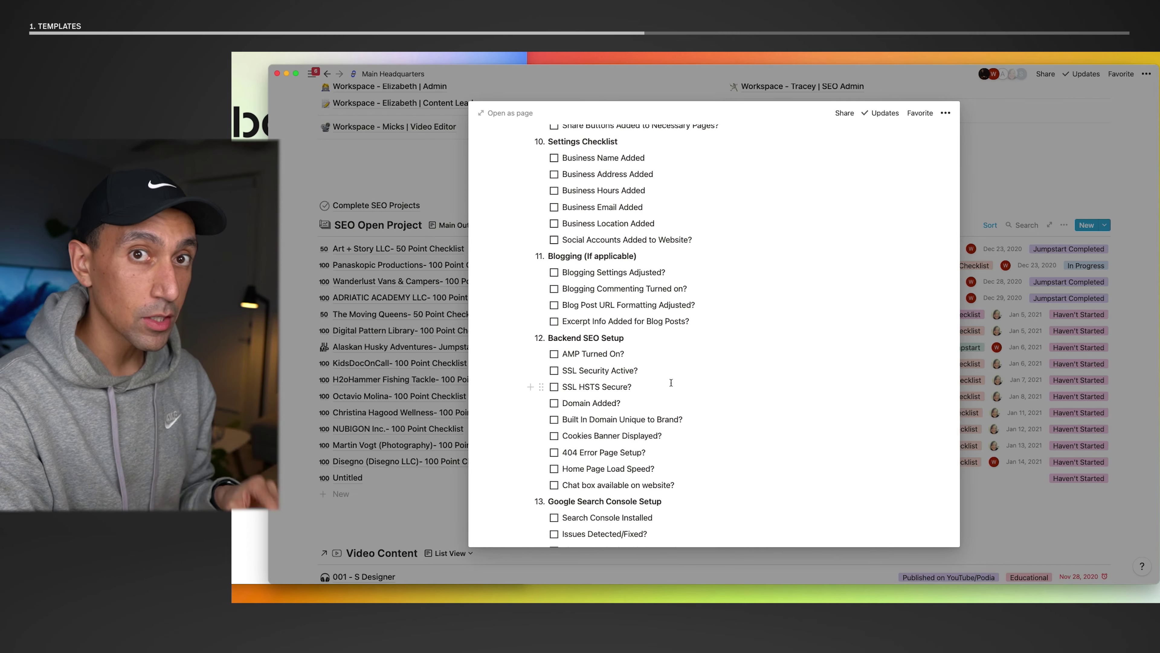
{"action": "scroll", "coordinate": [733, 389], "scroll_direction": "down", "scroll_amount": 15}
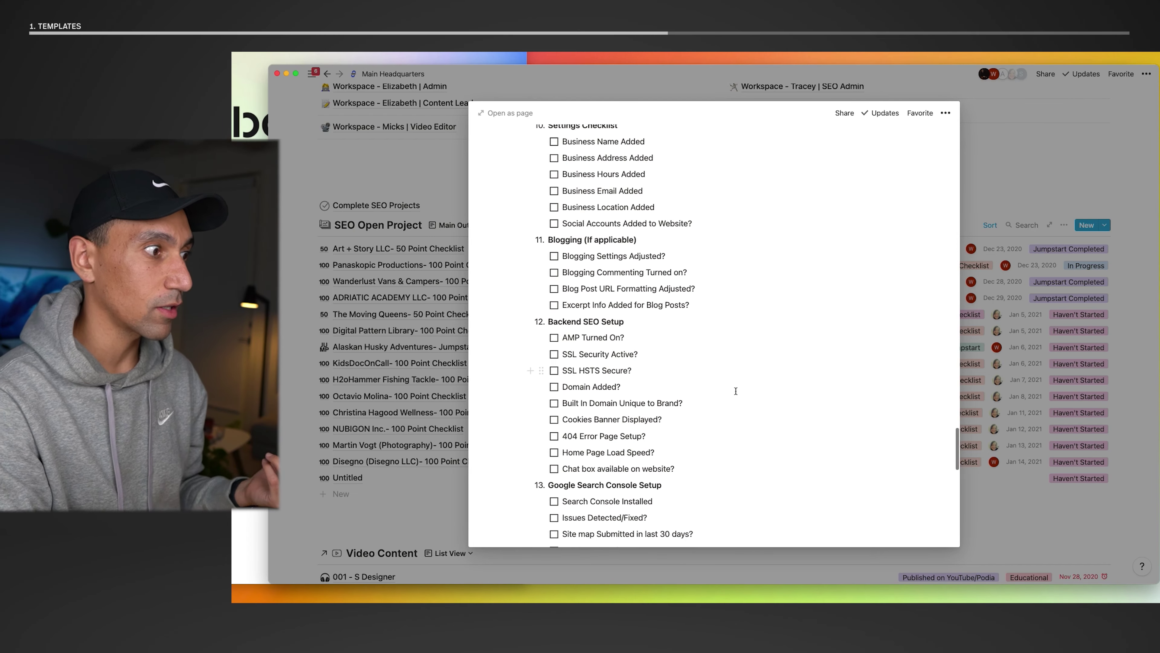
{"action": "scroll", "coordinate": [735, 391], "scroll_direction": "up", "scroll_amount": 20}
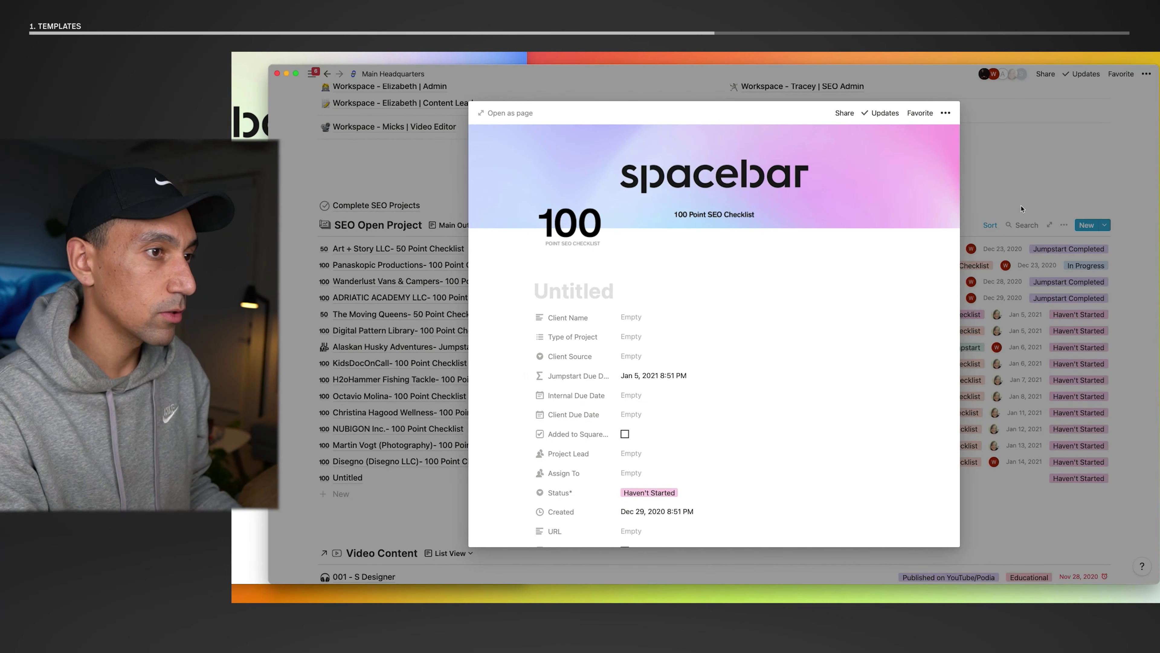
{"action": "left_click", "coordinate": [1055, 169]}
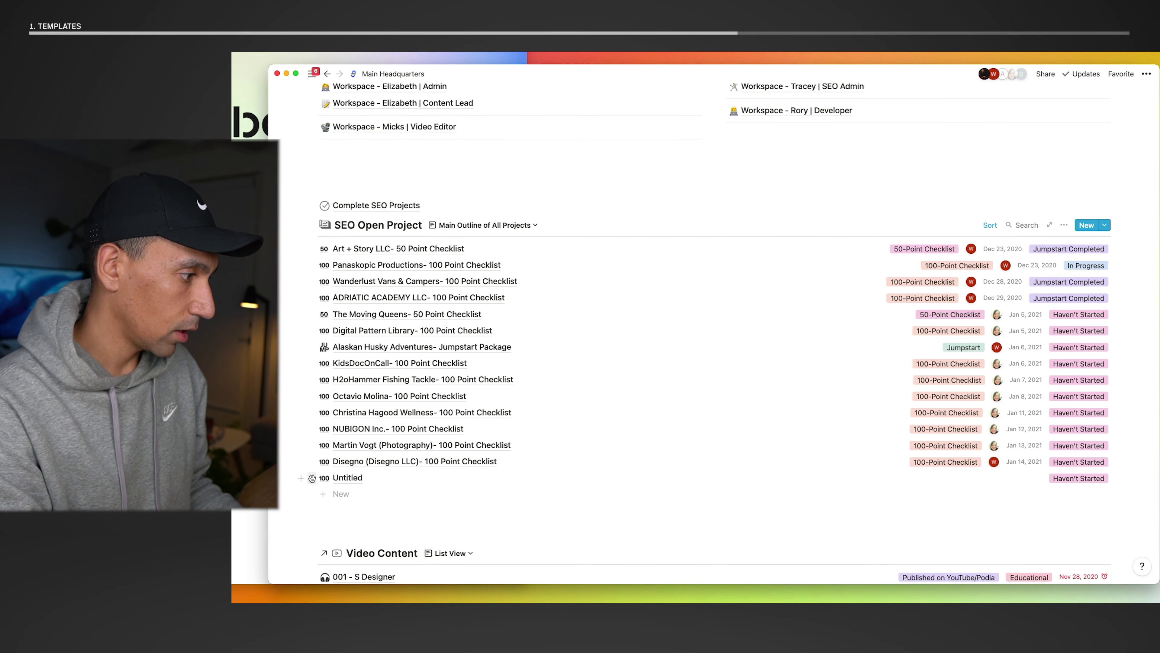
- Delete the Untitled entry and recreate it with the 100-Point SEO Checklist template, reviewing its page
{"action": "left_click", "coordinate": [312, 478]}
{"action": "key", "text": "Delete"}
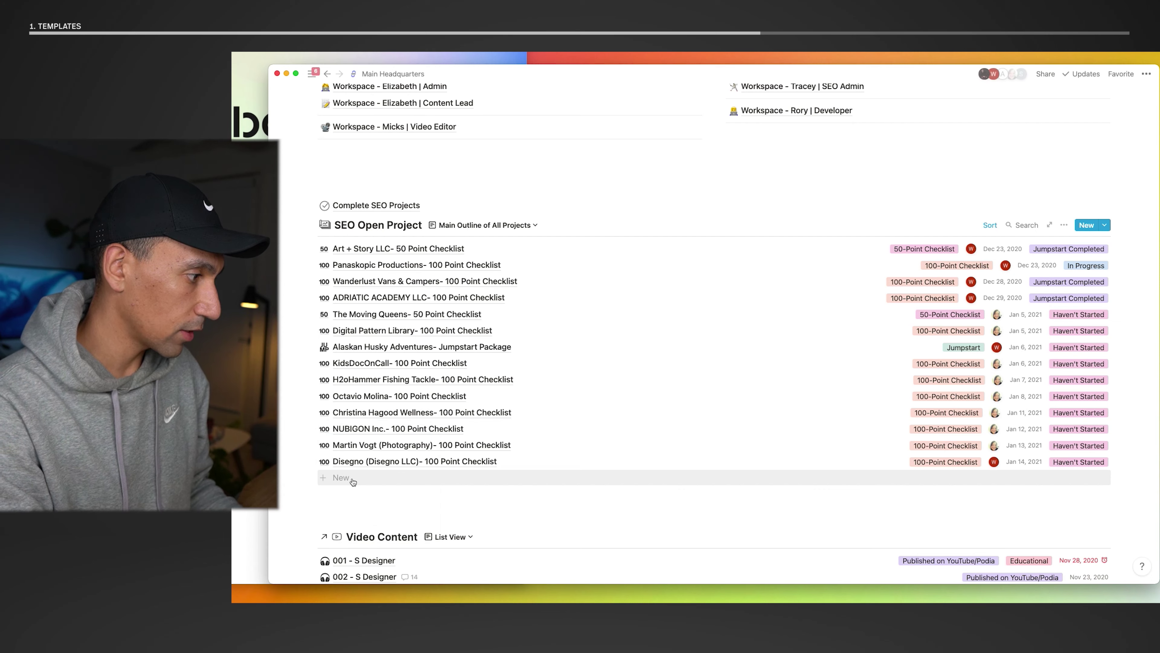
{"action": "left_click", "coordinate": [347, 481]}
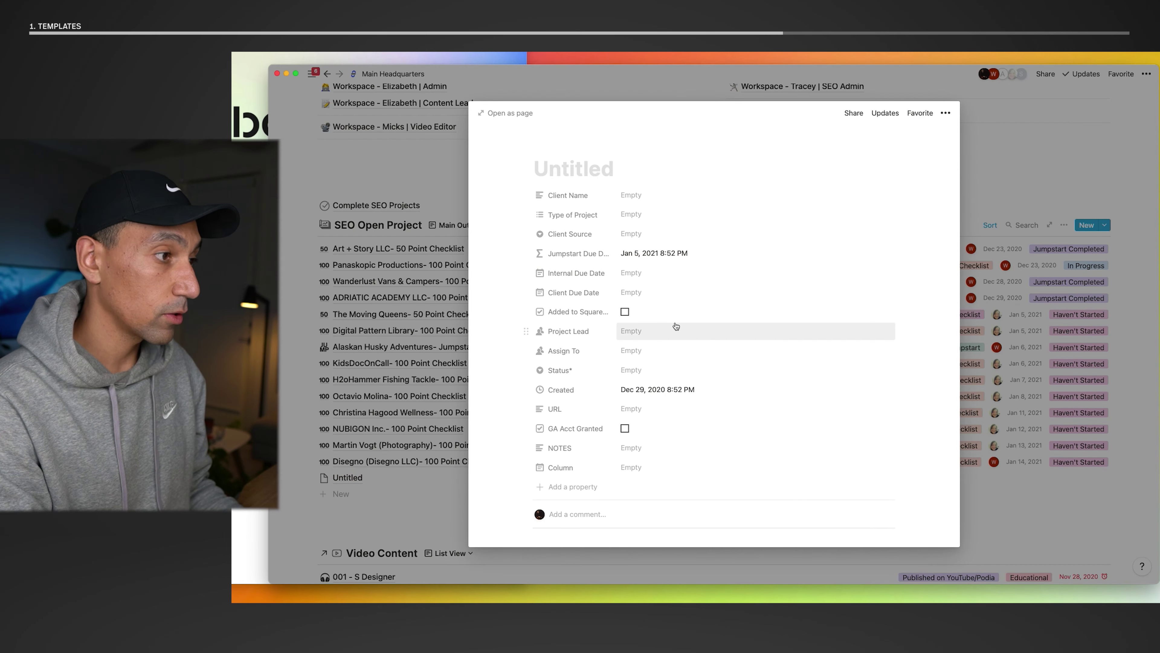
{"action": "scroll", "coordinate": [684, 334], "scroll_direction": "down", "scroll_amount": 4}
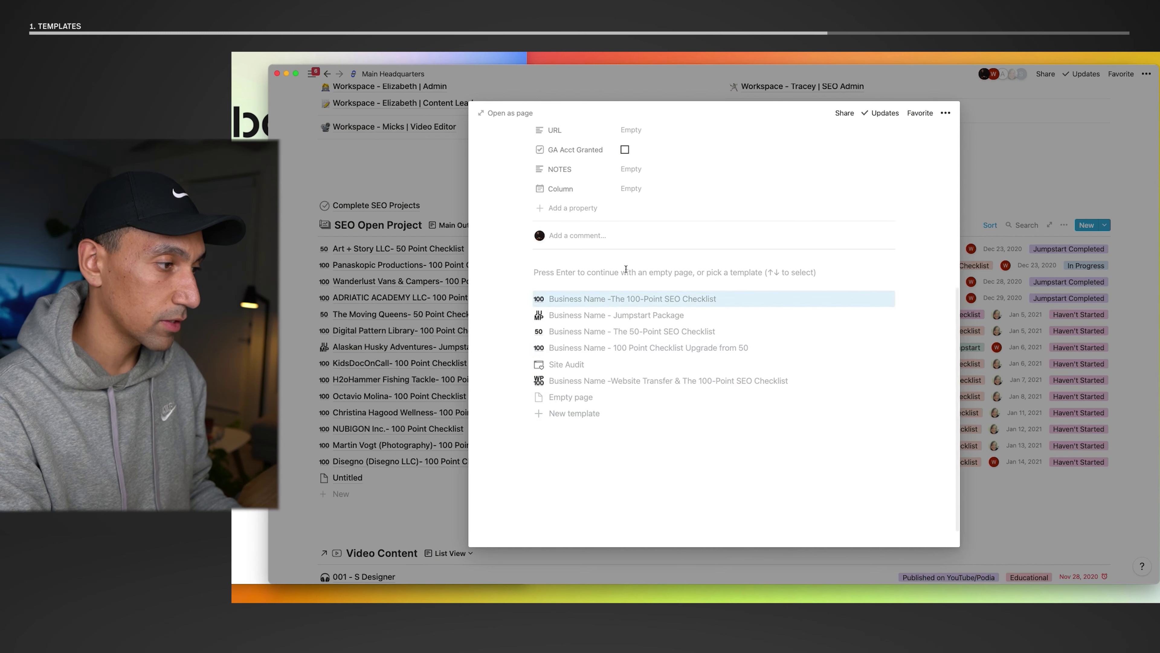
{"action": "scroll", "coordinate": [621, 297], "scroll_direction": "down", "scroll_amount": 2}
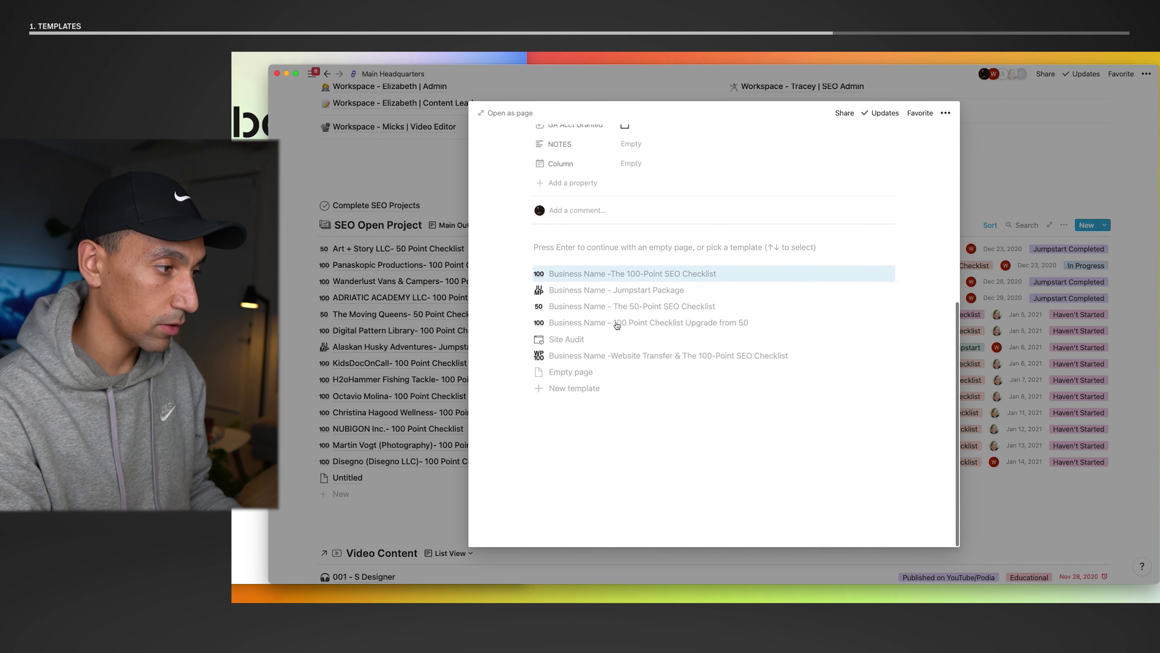
{"action": "left_click", "coordinate": [626, 276]}
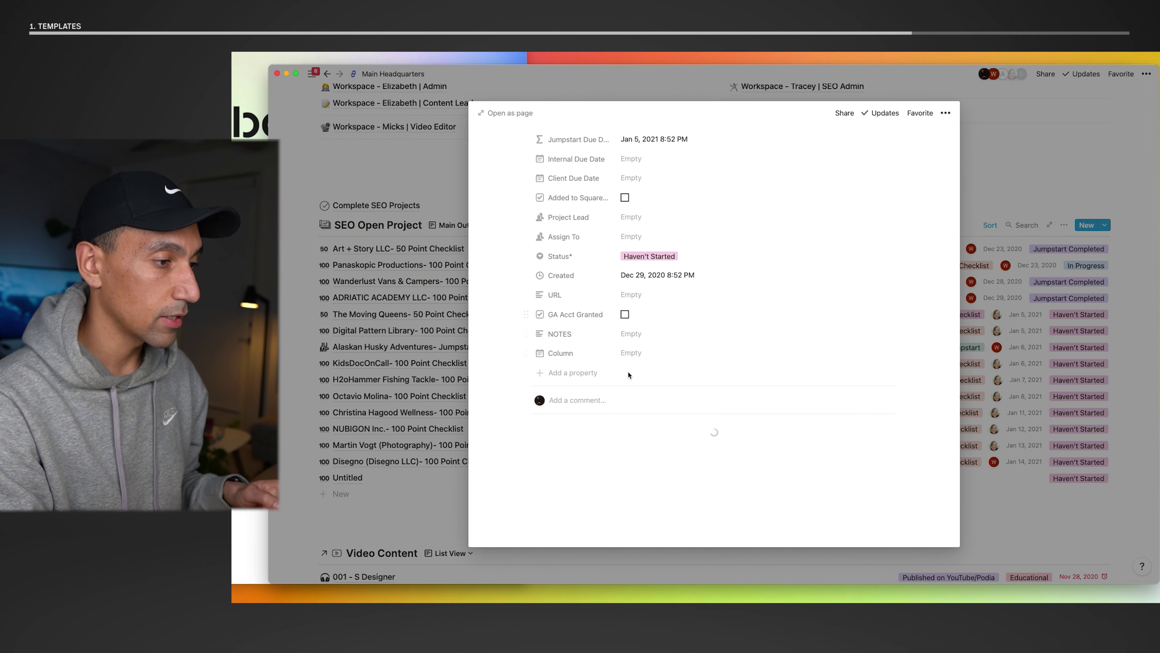
{"action": "scroll", "coordinate": [629, 372], "scroll_direction": "down", "scroll_amount": 5}
{"action": "scroll", "coordinate": [628, 372], "scroll_direction": "down", "scroll_amount": 10}
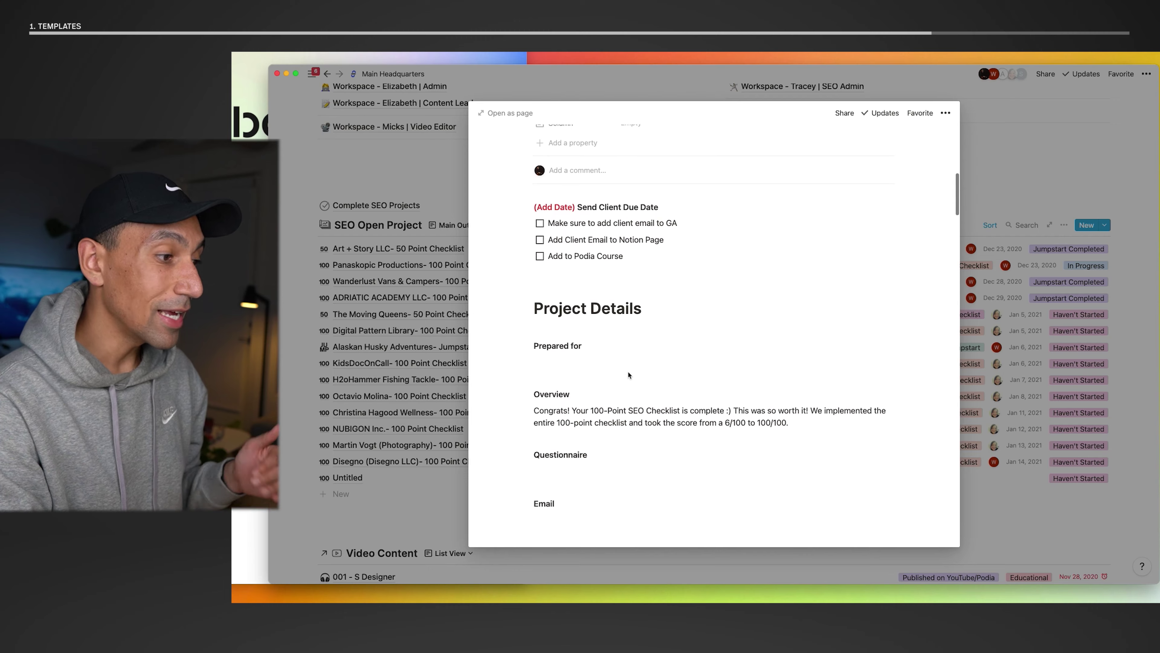
{"action": "scroll", "coordinate": [628, 372], "scroll_direction": "down", "scroll_amount": 12}
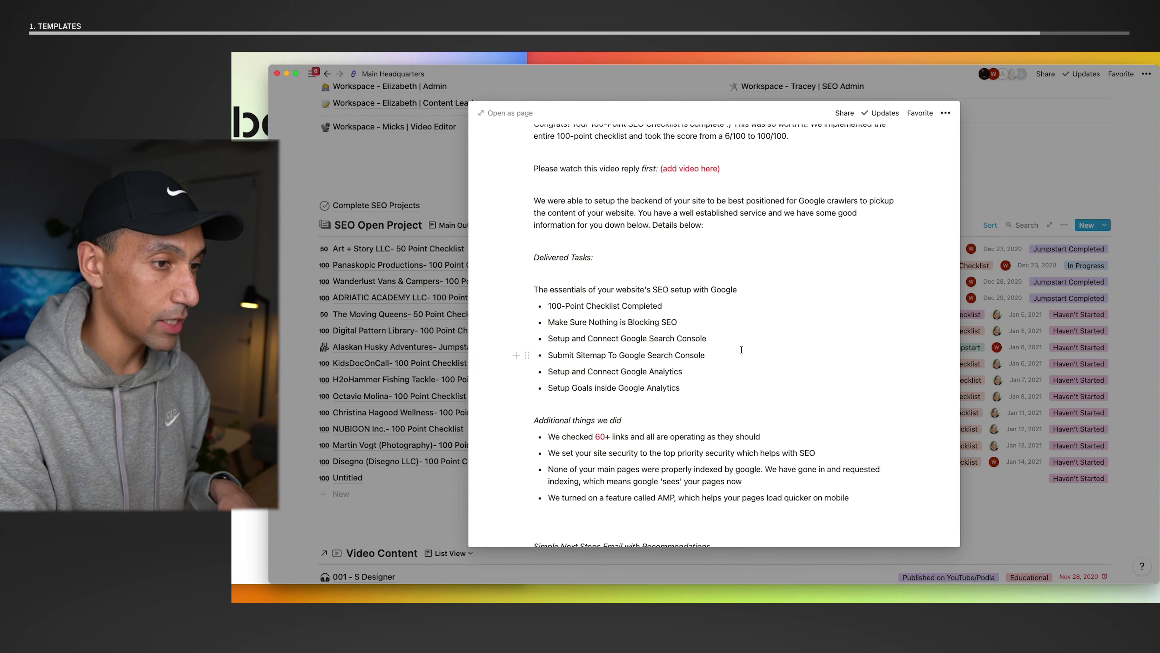
{"action": "scroll", "coordinate": [736, 353], "scroll_direction": "up", "scroll_amount": 6}
{"action": "left_click", "coordinate": [1072, 187]}
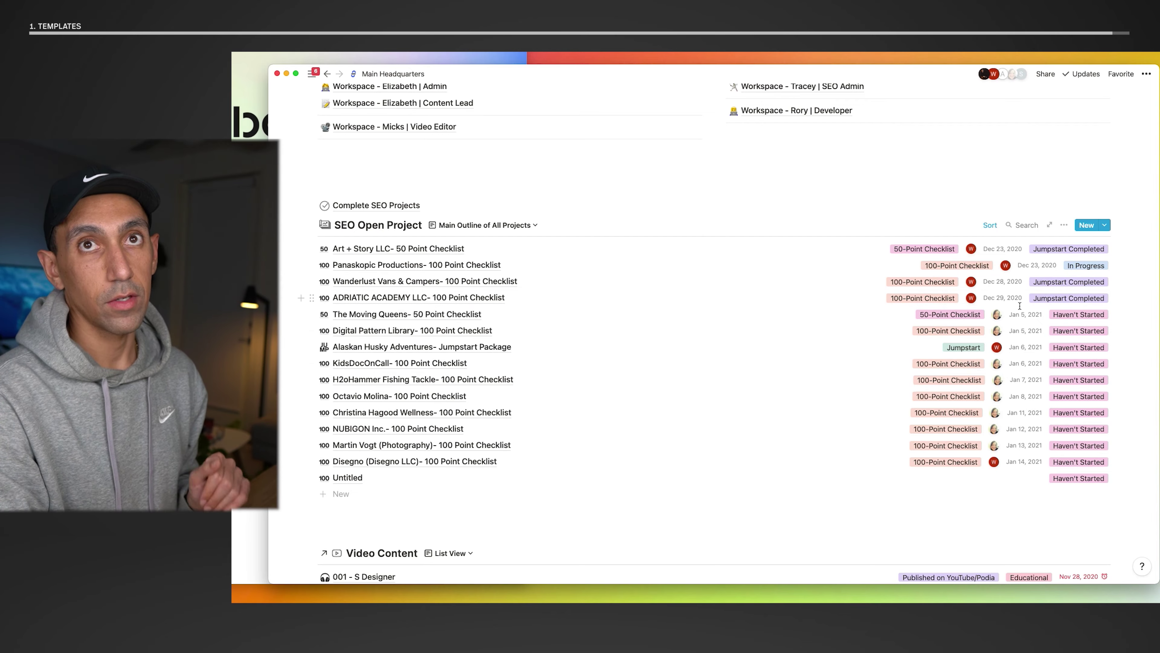
- Scroll the SEO Open Project list down to the renamed new project entry
{"action": "scroll", "coordinate": [602, 295], "scroll_direction": "down", "scroll_amount": 2}
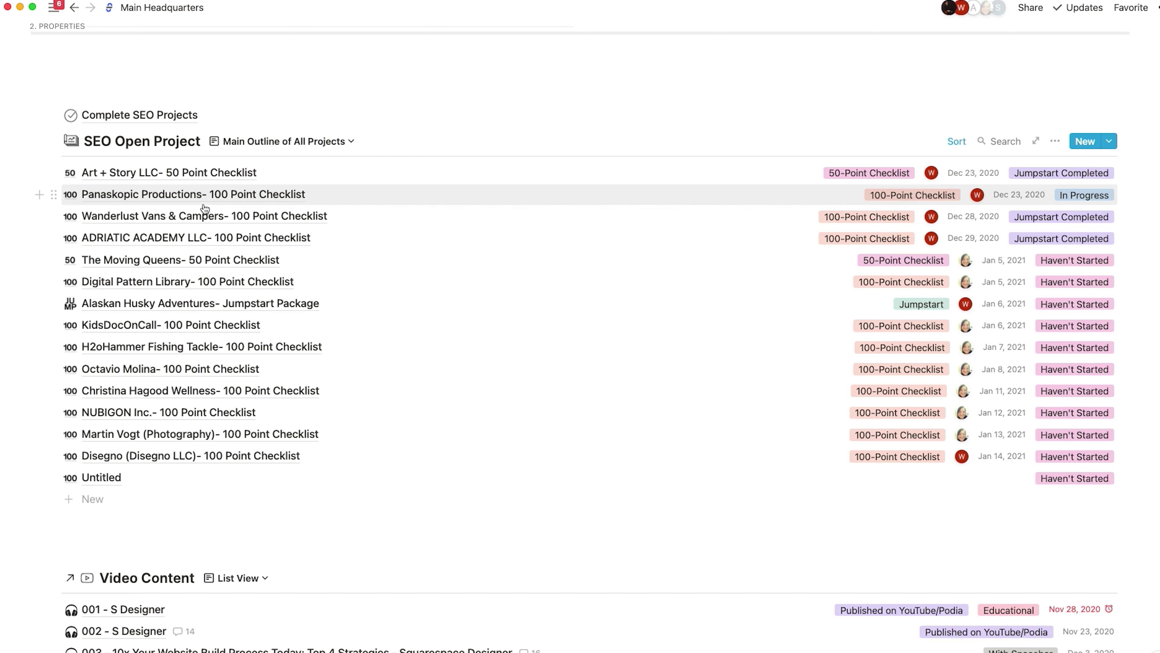
{"action": "scroll", "coordinate": [197, 320], "scroll_direction": "down", "scroll_amount": 2}
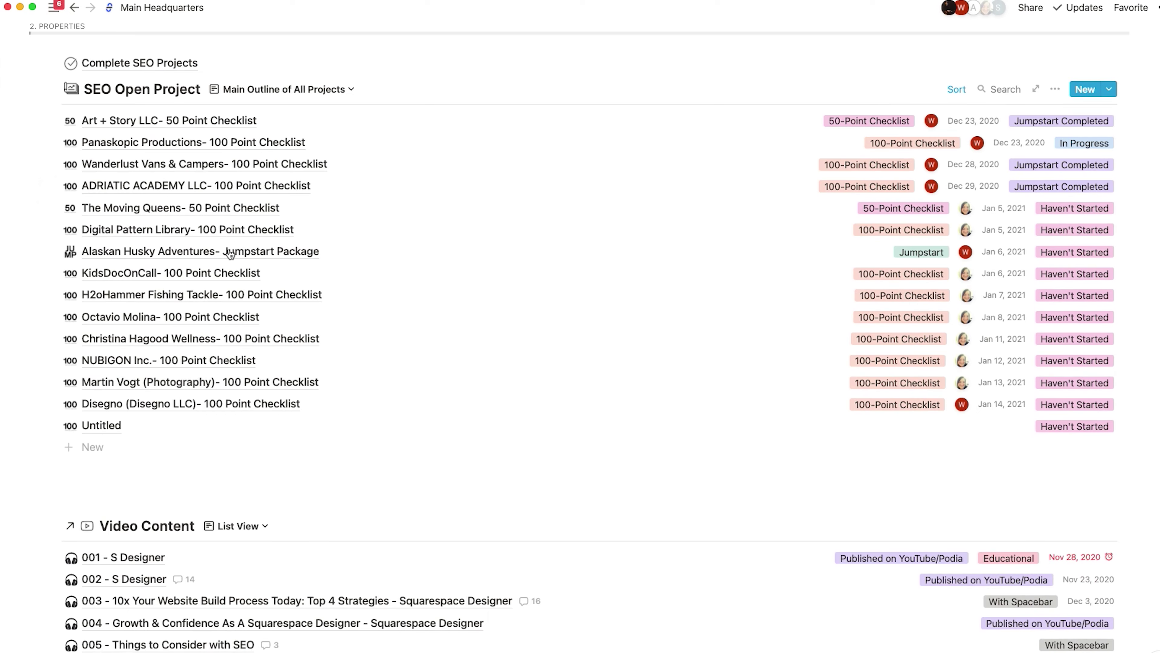
{"action": "scroll", "coordinate": [182, 365], "scroll_direction": "up", "scroll_amount": 2}
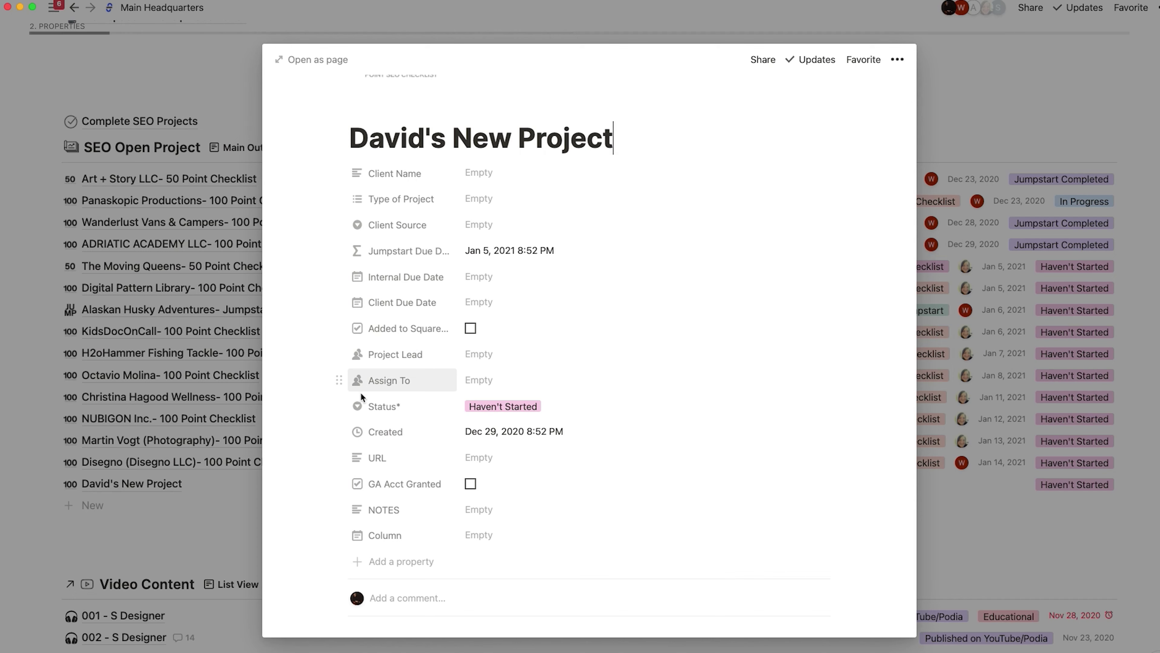
- Try other statuses, revert to Haven't Started, and view the Jumpstart Due Date formula
{"action": "left_click", "coordinate": [584, 407]}
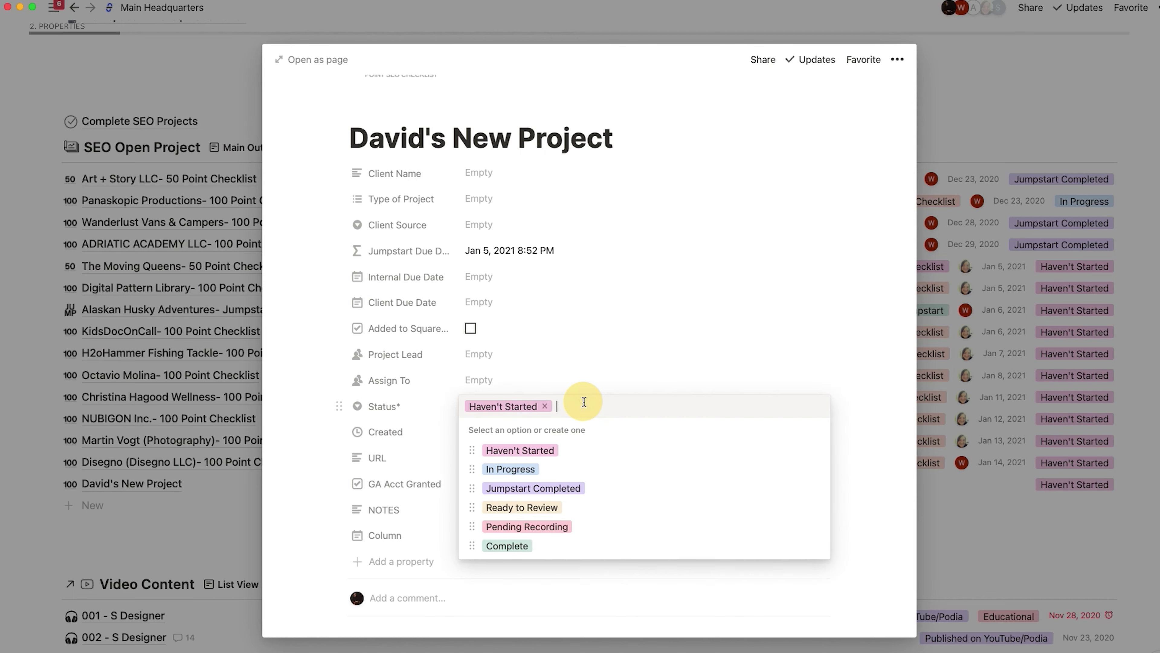
{"action": "left_click", "coordinate": [552, 473]}
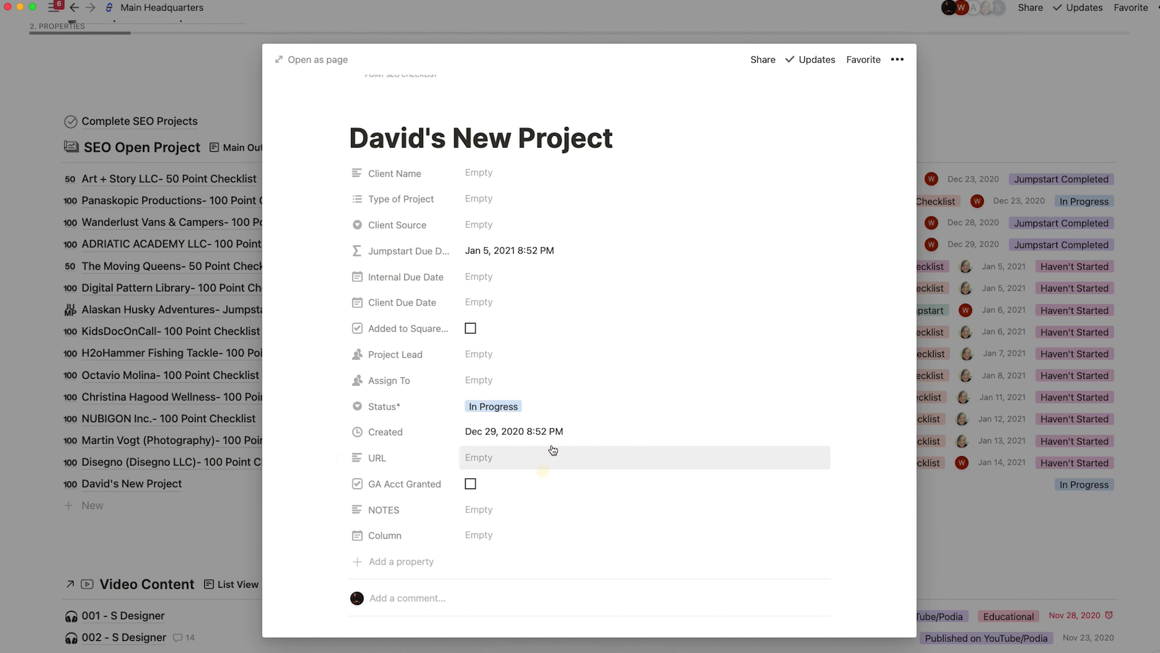
{"action": "left_click", "coordinate": [502, 407]}
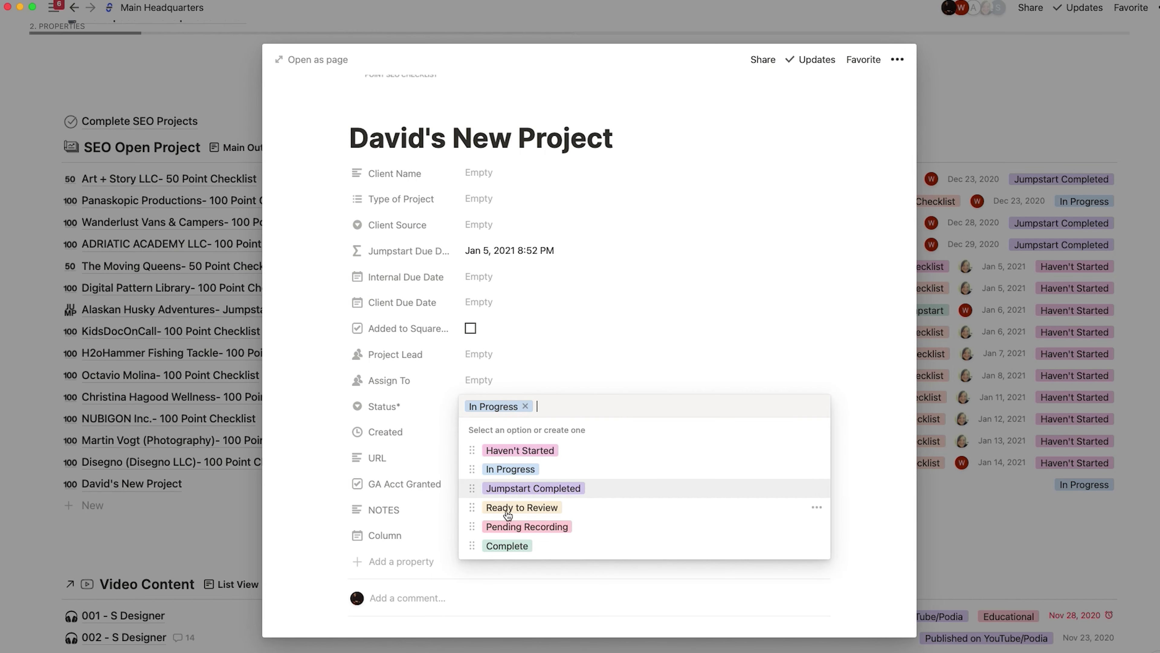
{"action": "left_click", "coordinate": [507, 528]}
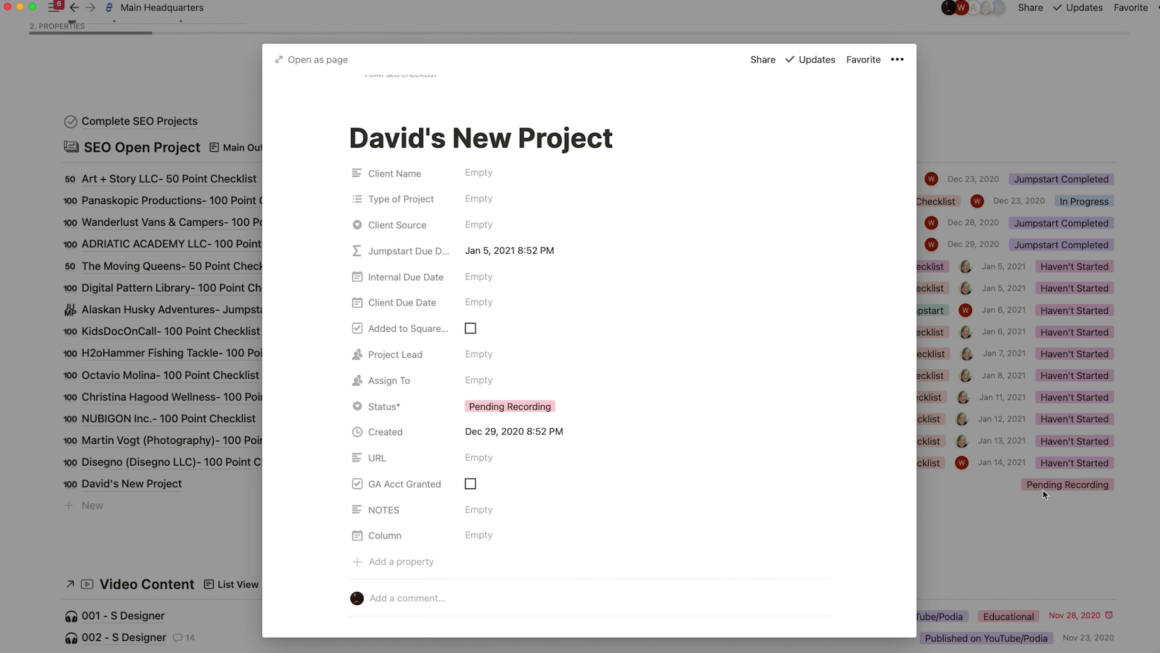
{"action": "key", "text": "super+z"}
{"action": "key", "text": "super+z"}
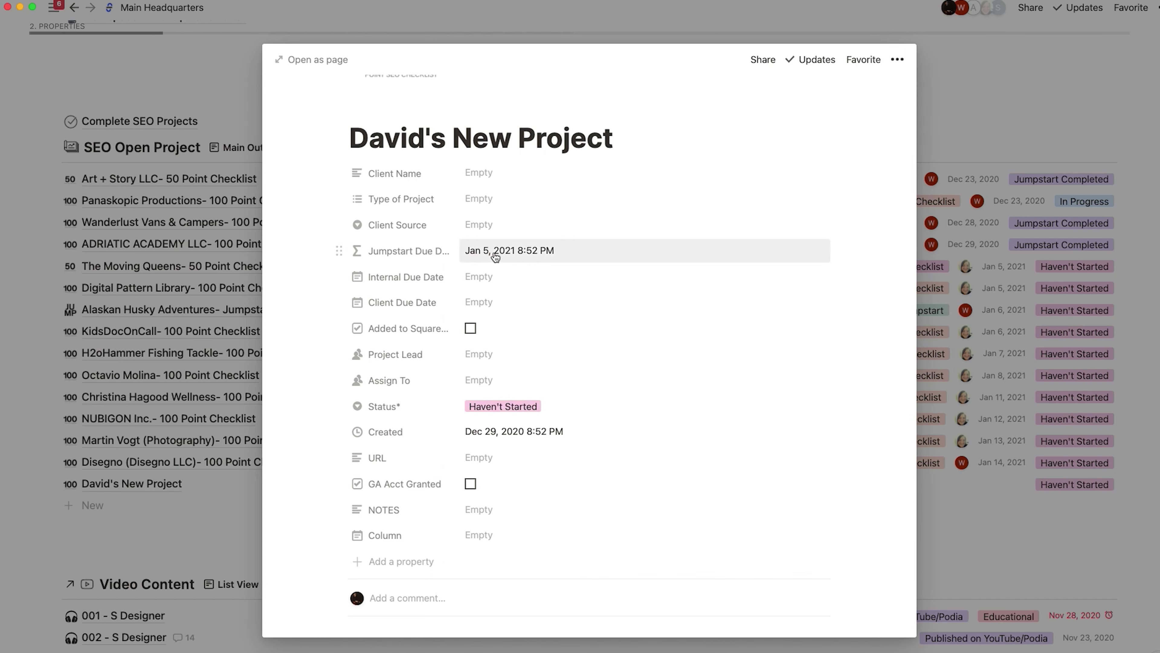
{"action": "left_click", "coordinate": [497, 254]}
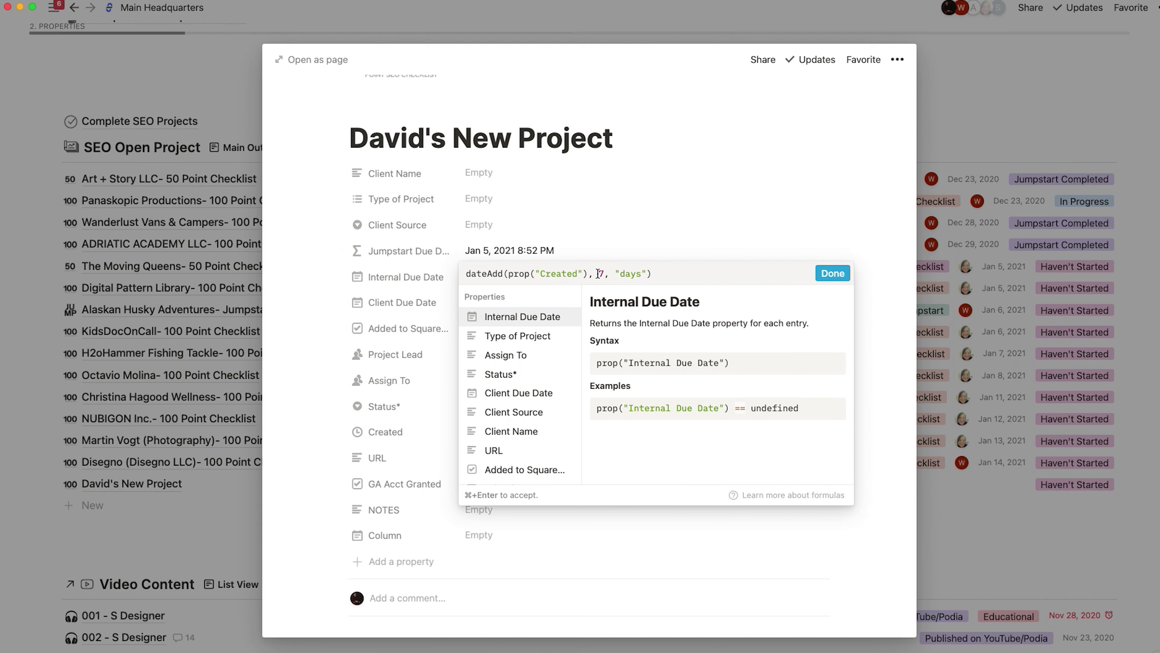
{"action": "left_click", "coordinate": [587, 242]}
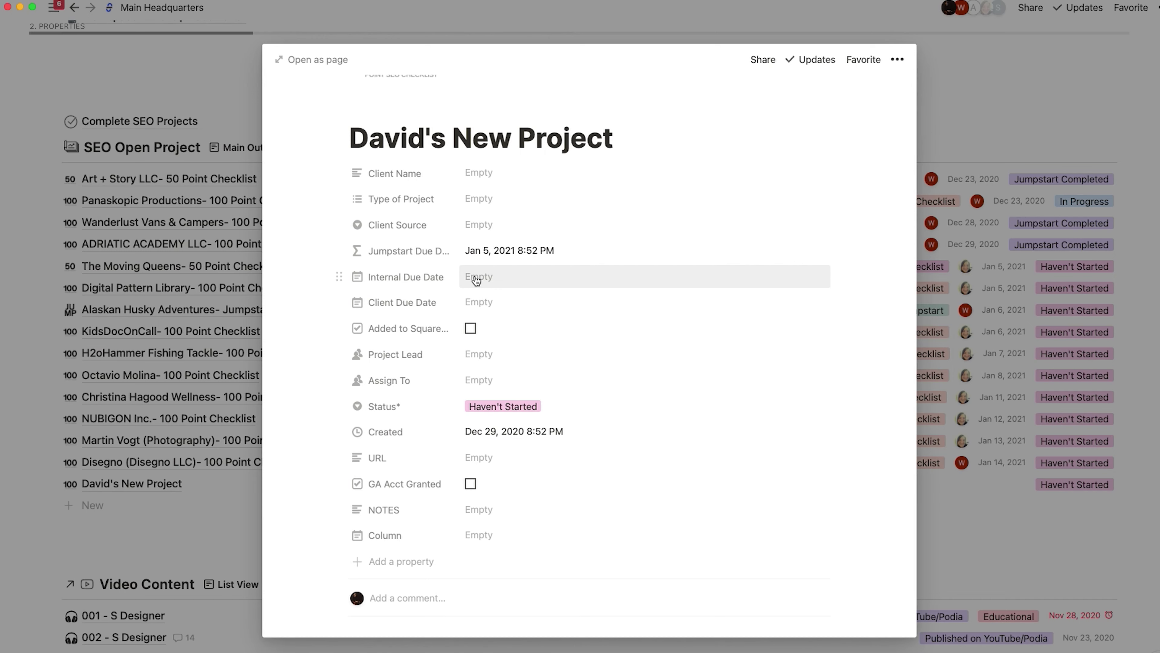
- Set Internal Due Date to Jan 15, 2021 and Client Due Date to Jan 18, 2021
{"action": "left_click", "coordinate": [477, 277]}
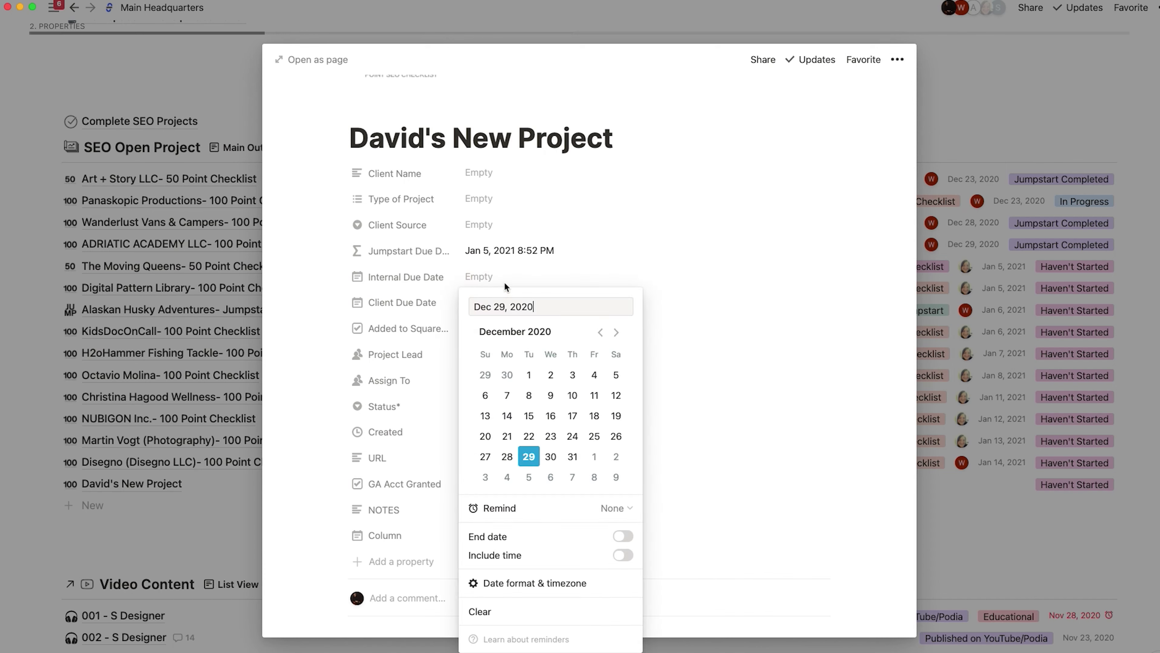
{"action": "left_click", "coordinate": [616, 333]}
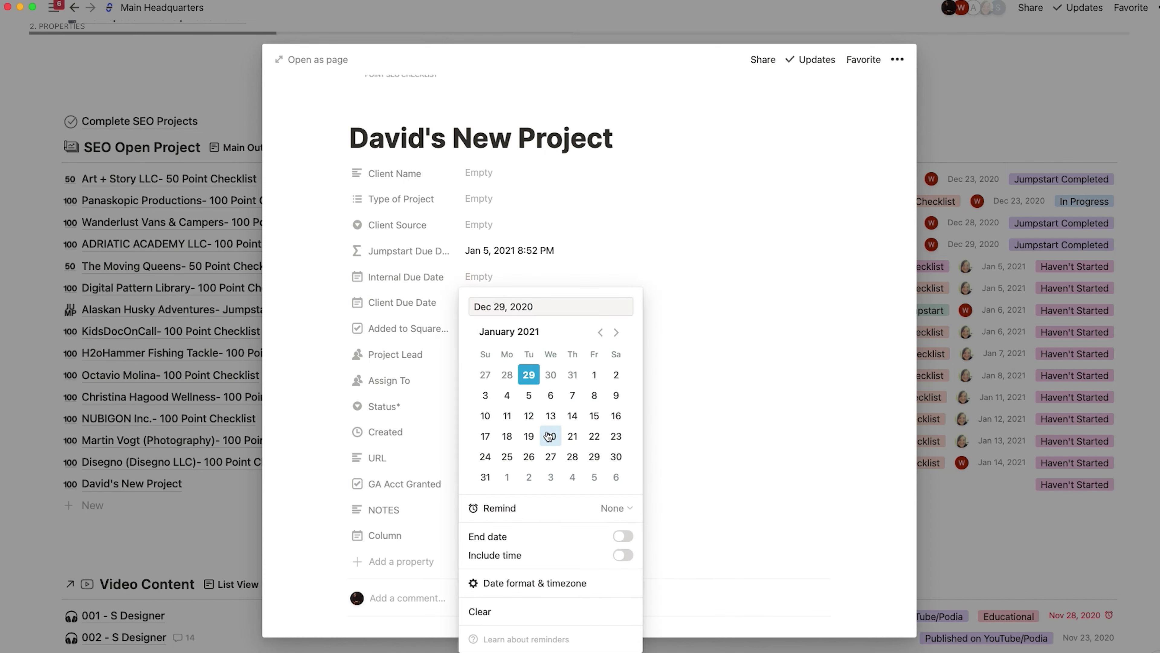
{"action": "left_click", "coordinate": [594, 416]}
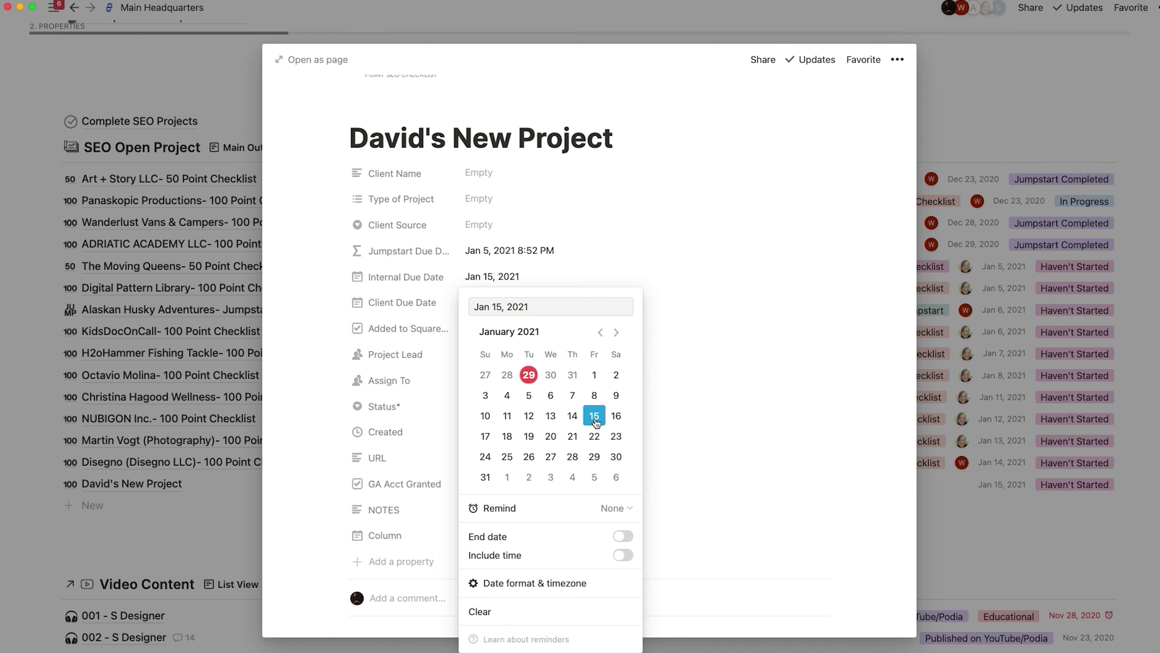
{"action": "left_click", "coordinate": [661, 300]}
{"action": "left_click", "coordinate": [477, 303]}
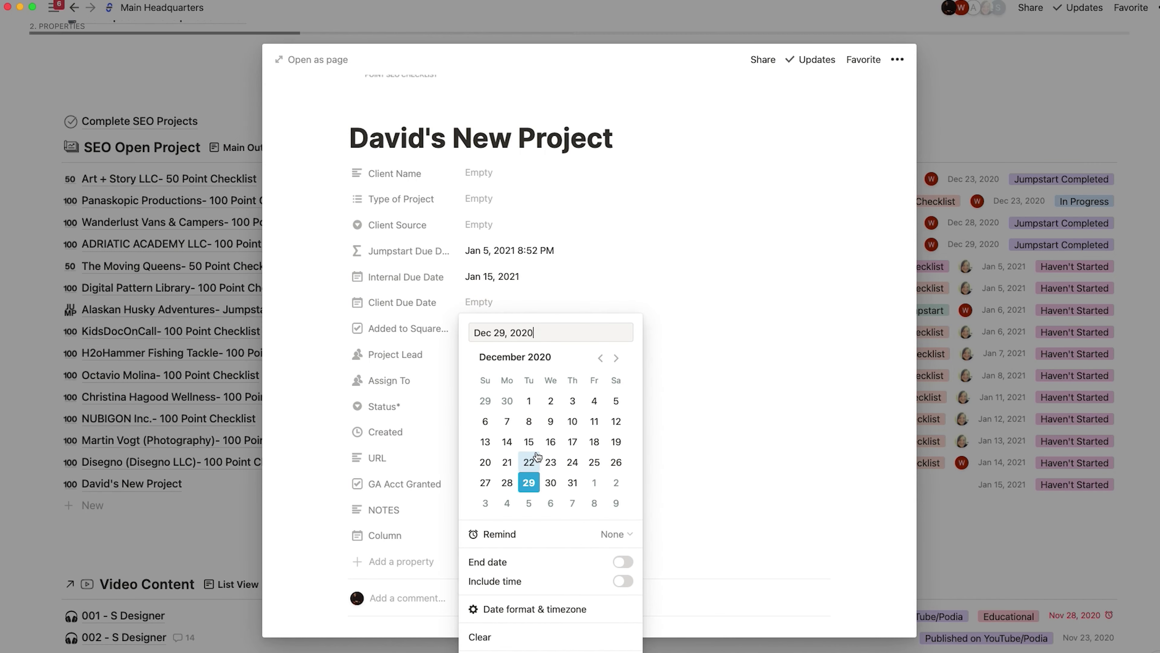
{"action": "left_click", "coordinate": [616, 357]}
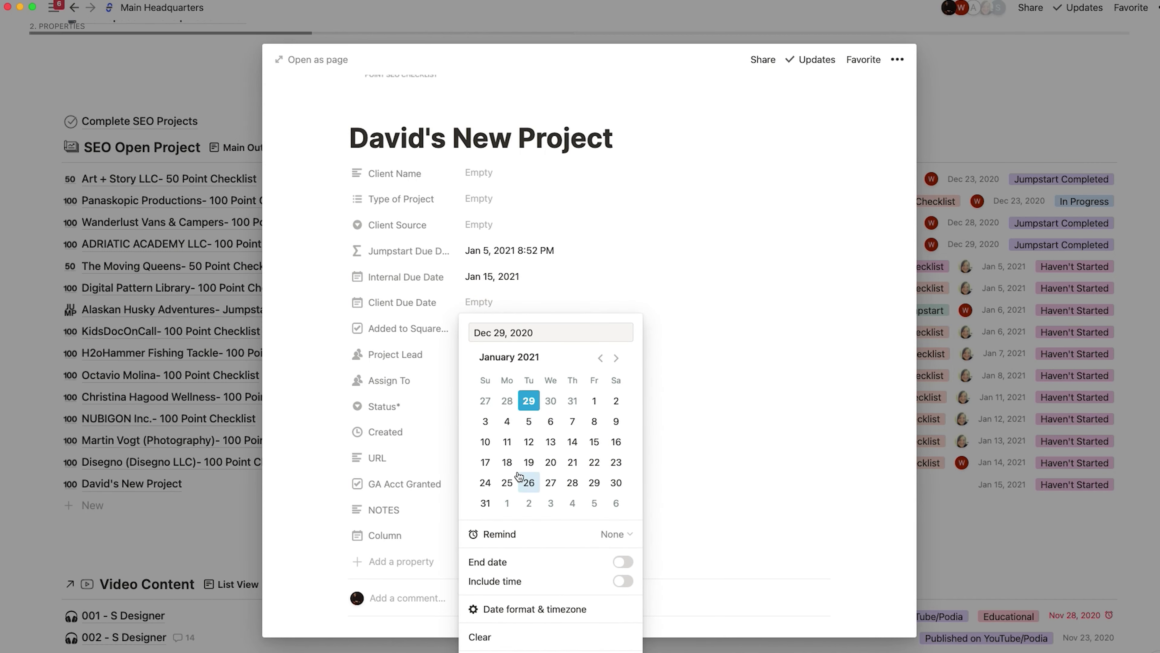
{"action": "left_click", "coordinate": [507, 462]}
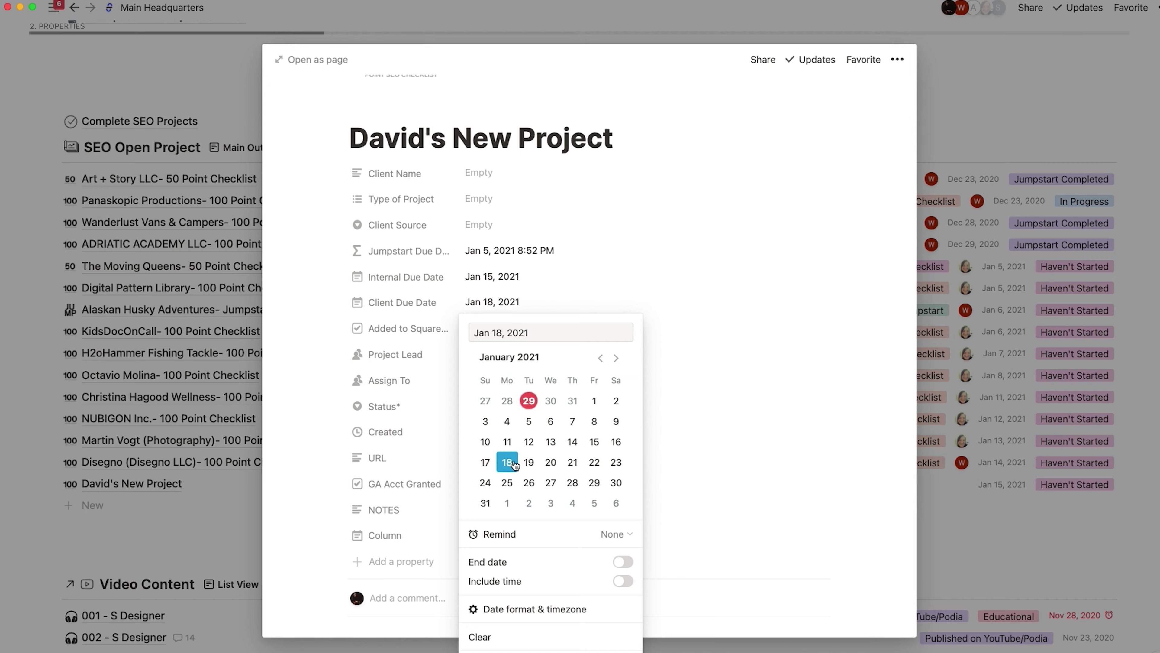
{"action": "left_click", "coordinate": [672, 327]}
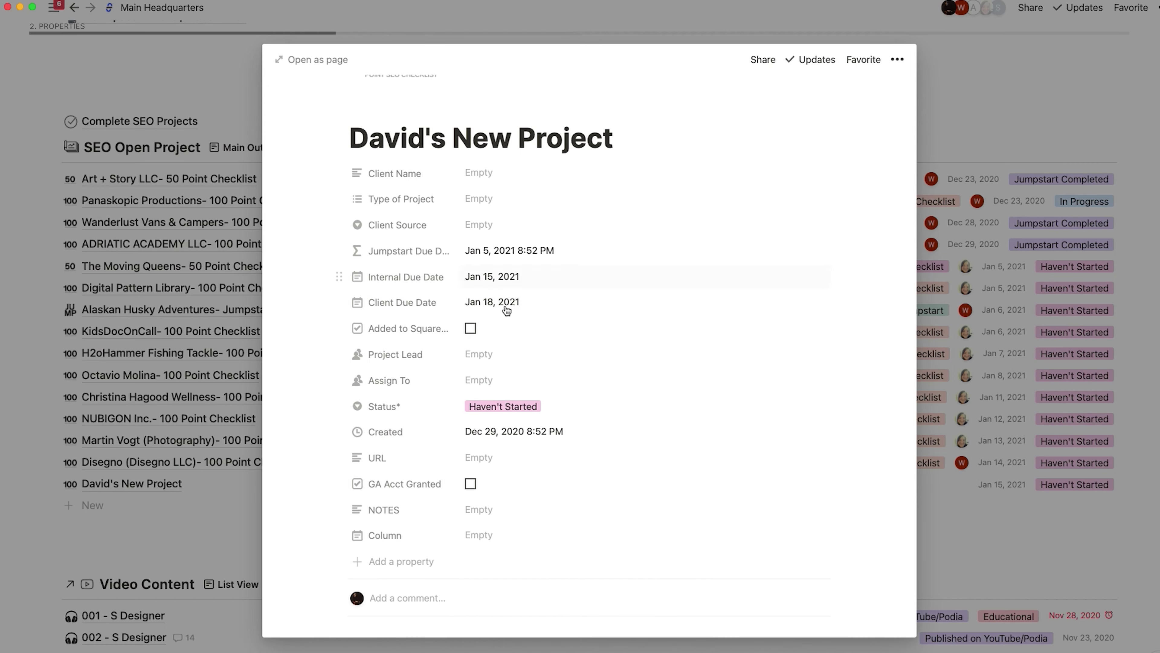
- Make the first listed person both the assignee and the Project Lead
{"action": "left_click", "coordinate": [484, 380]}
{"action": "left_click", "coordinate": [522, 427]}
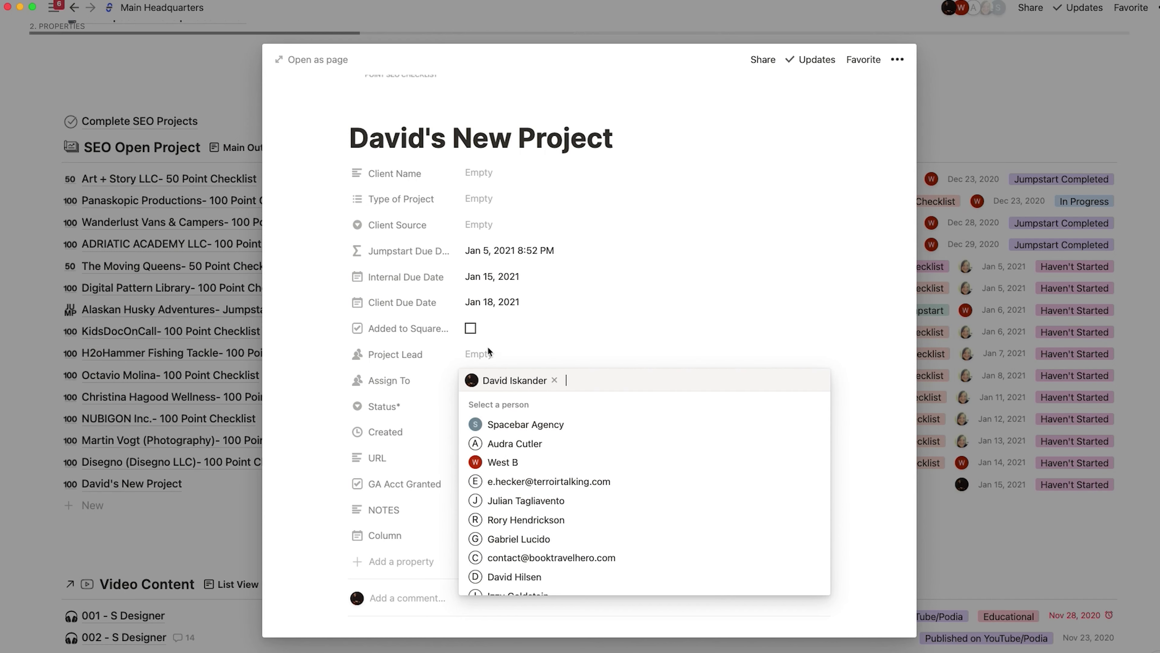
{"action": "left_click", "coordinate": [483, 355]}
{"action": "left_click", "coordinate": [482, 355]}
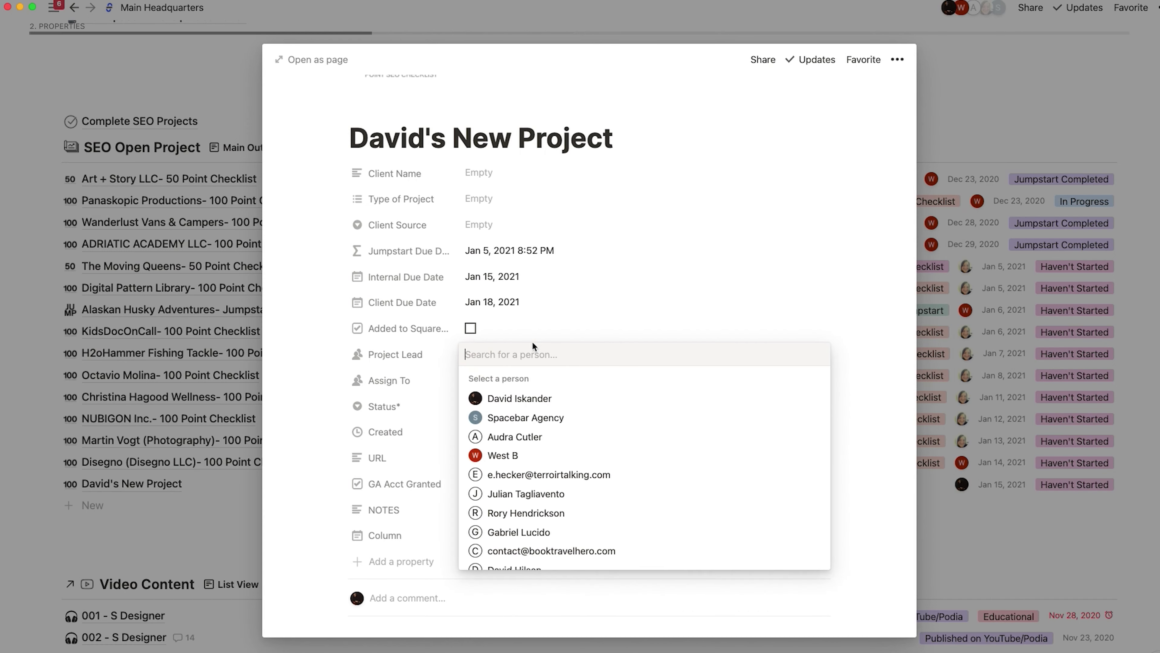
{"action": "left_click", "coordinate": [516, 400]}
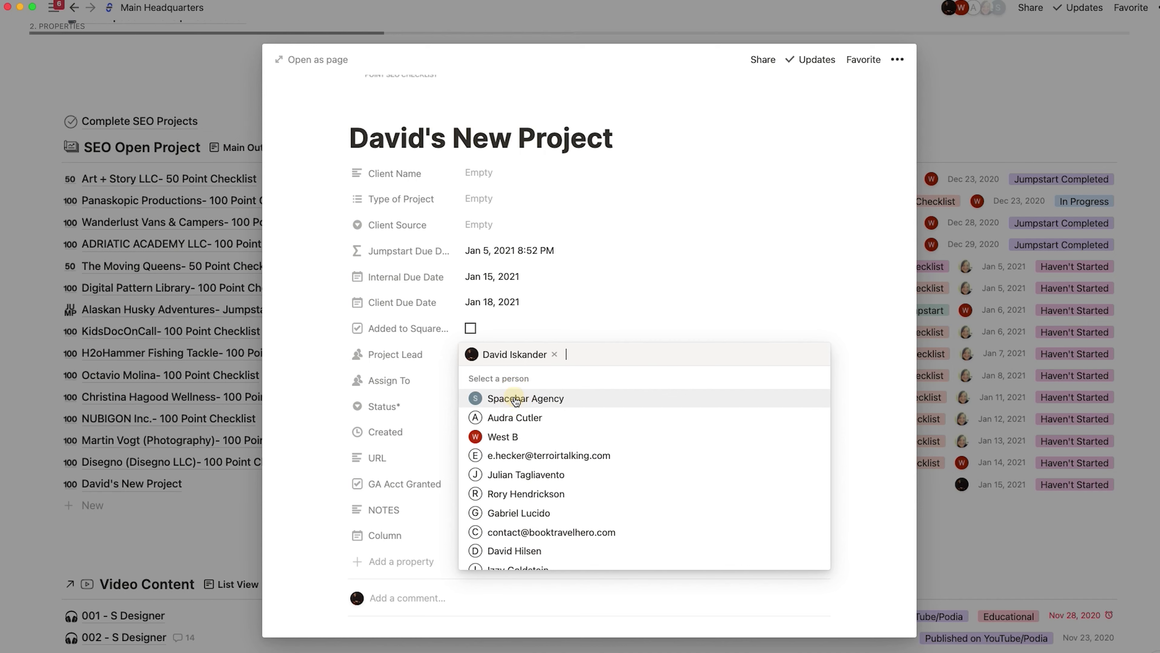
{"action": "left_click", "coordinate": [675, 314]}
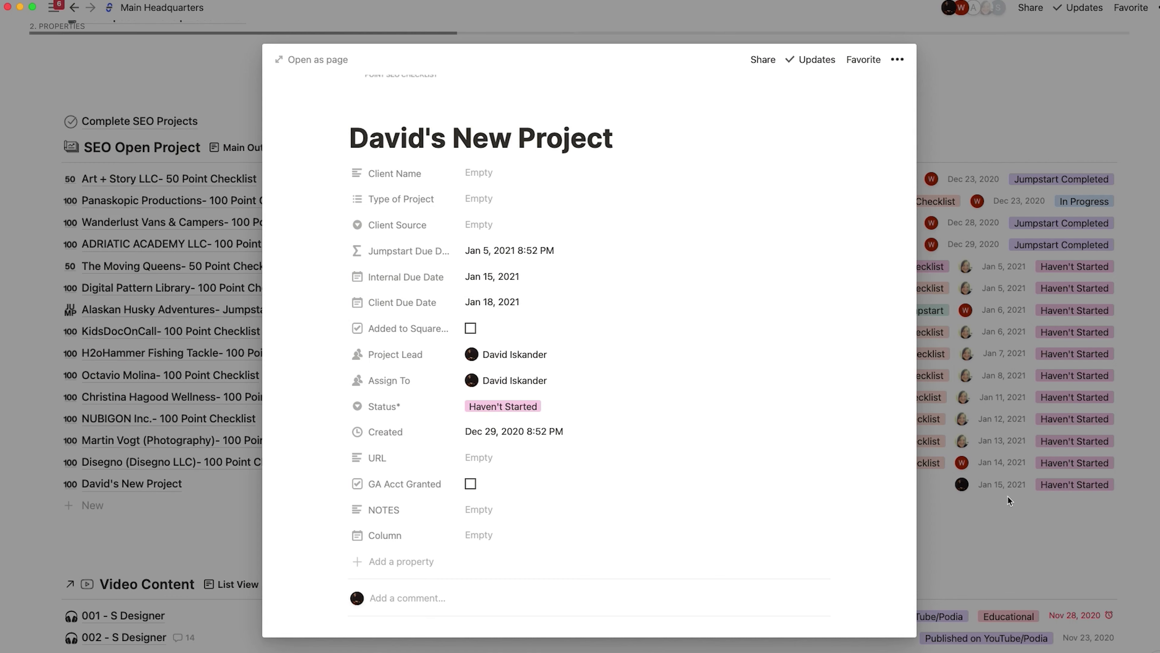
- Set the project's Type to 100-Point Checklist and return to the SEO Open Project list
{"action": "left_click", "coordinate": [1015, 526]}
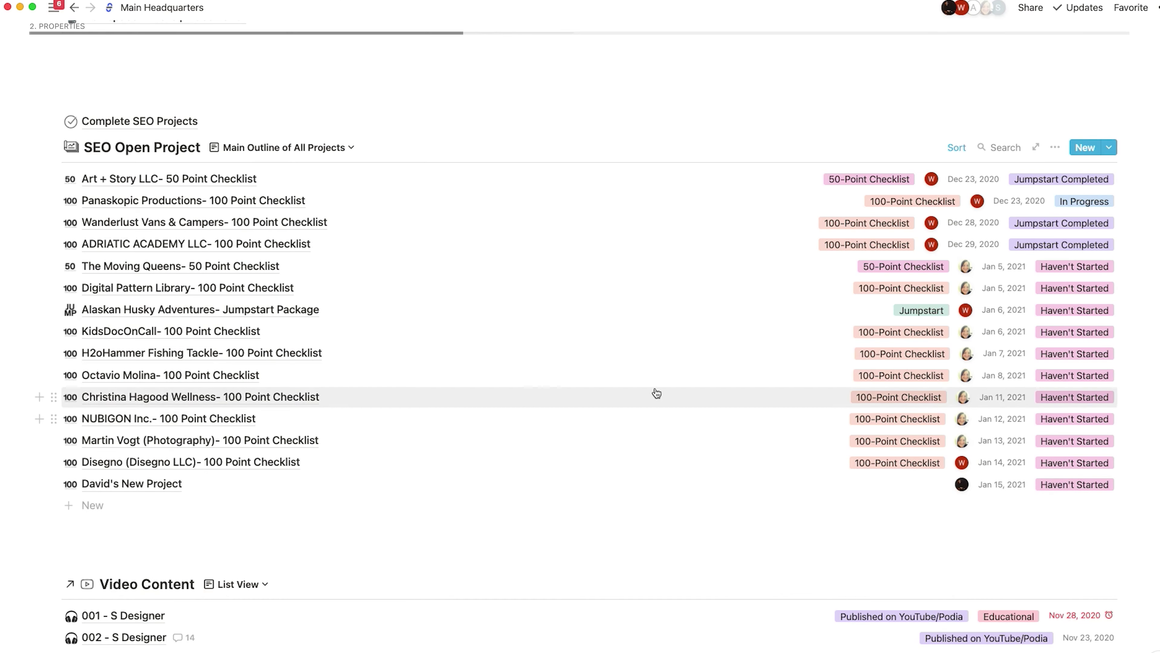
{"action": "left_click", "coordinate": [175, 485]}
{"action": "scroll", "coordinate": [446, 356], "scroll_direction": "down", "scroll_amount": 2}
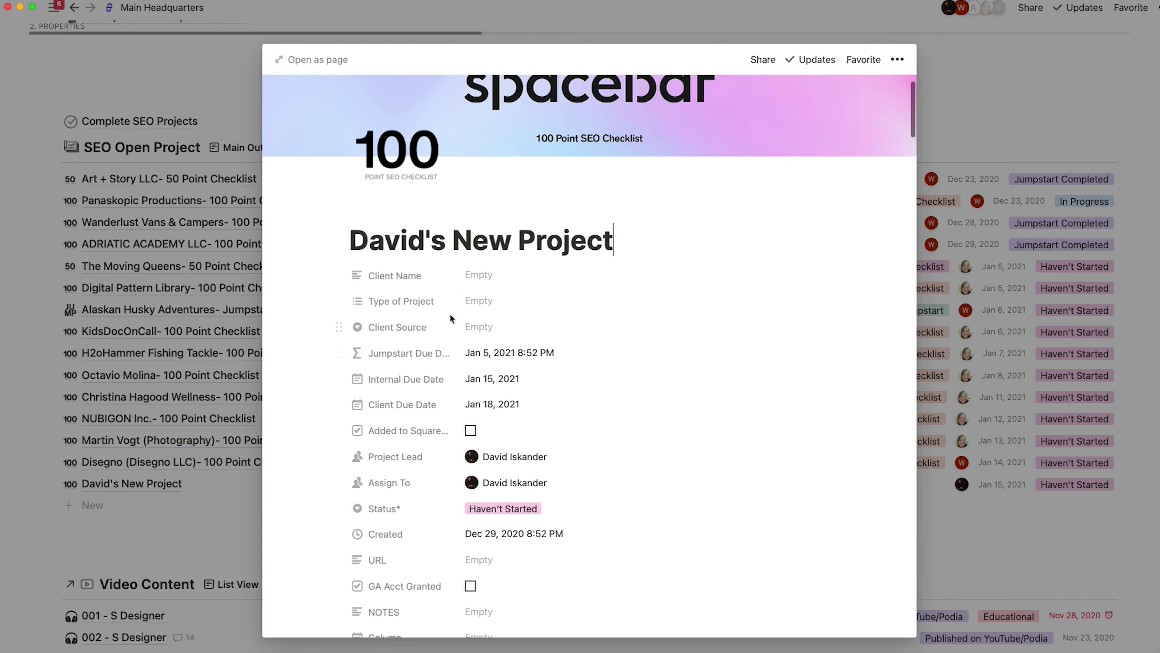
{"action": "left_click", "coordinate": [478, 301]}
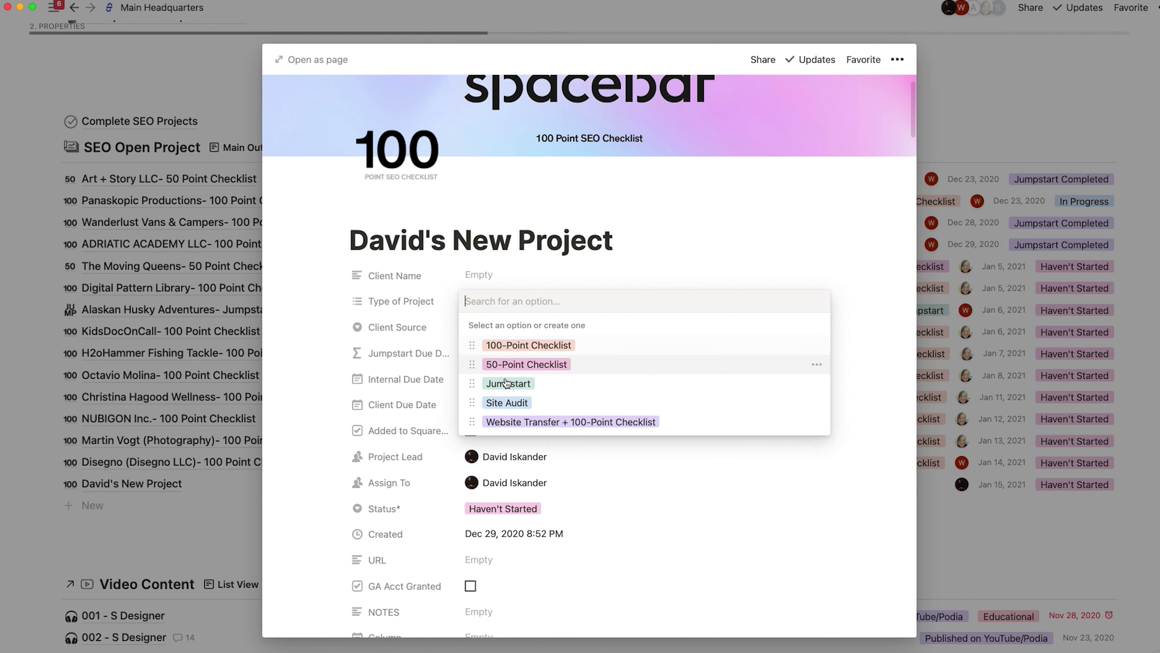
{"action": "left_click", "coordinate": [517, 348]}
{"action": "left_click", "coordinate": [984, 393]}
{"action": "left_click", "coordinate": [984, 394]}
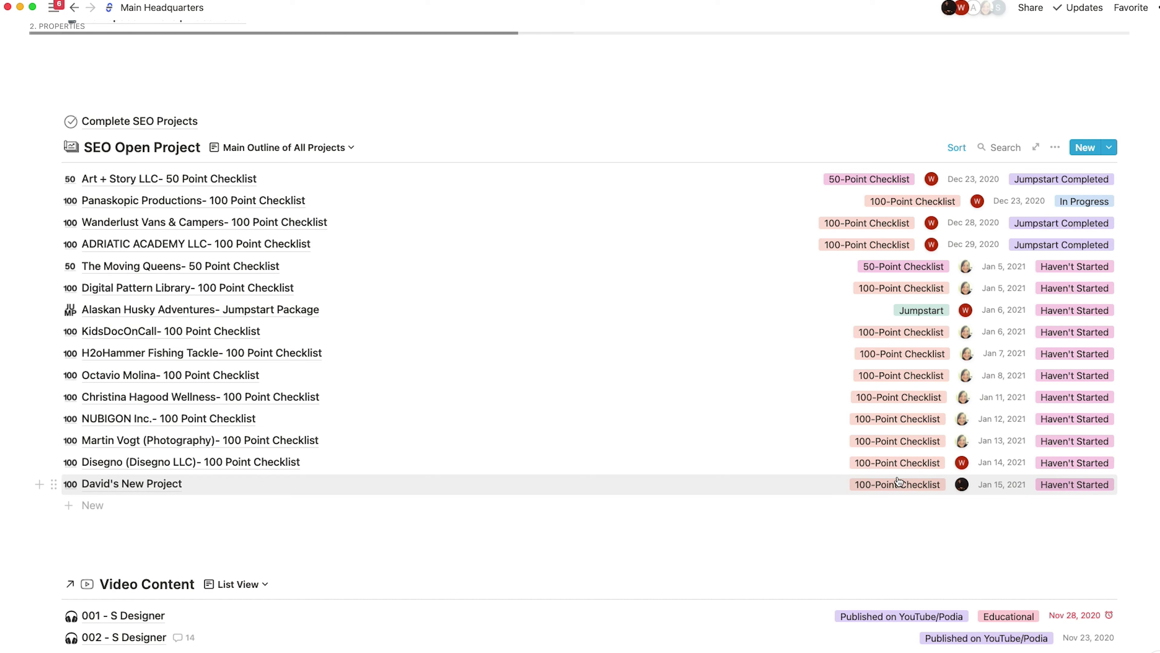
{"action": "mouse_move", "coordinate": [961, 486]}
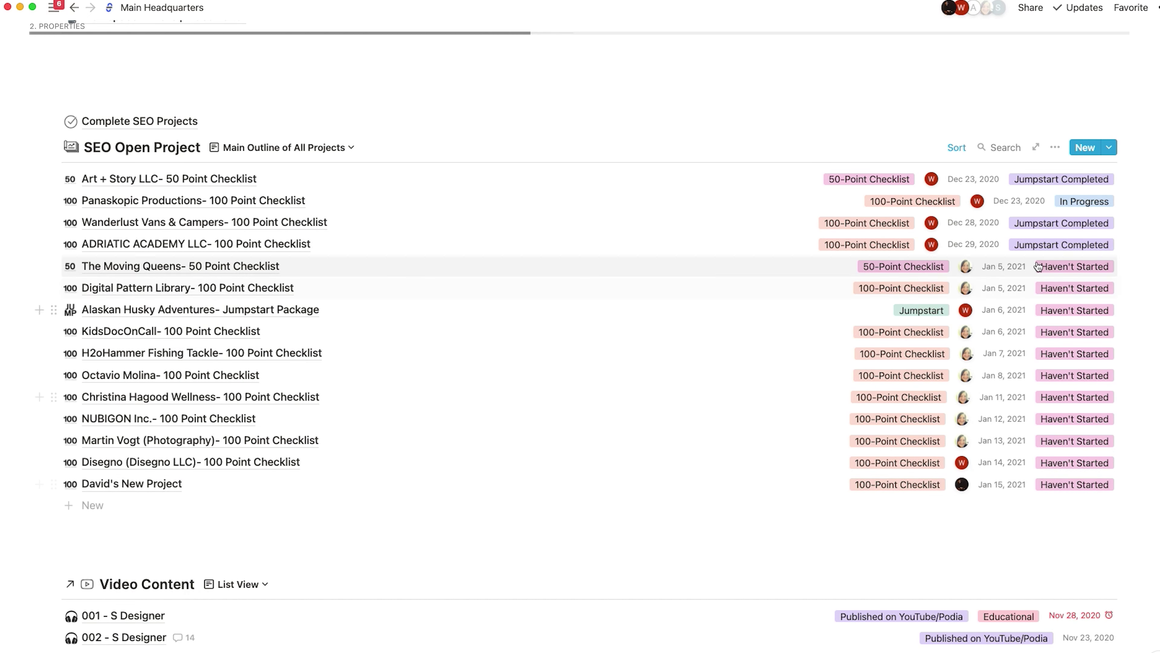
- Move Jumpstart Due Date to the top of the SEO Open Project properties and keep it hidden
{"action": "left_click", "coordinate": [1055, 147]}
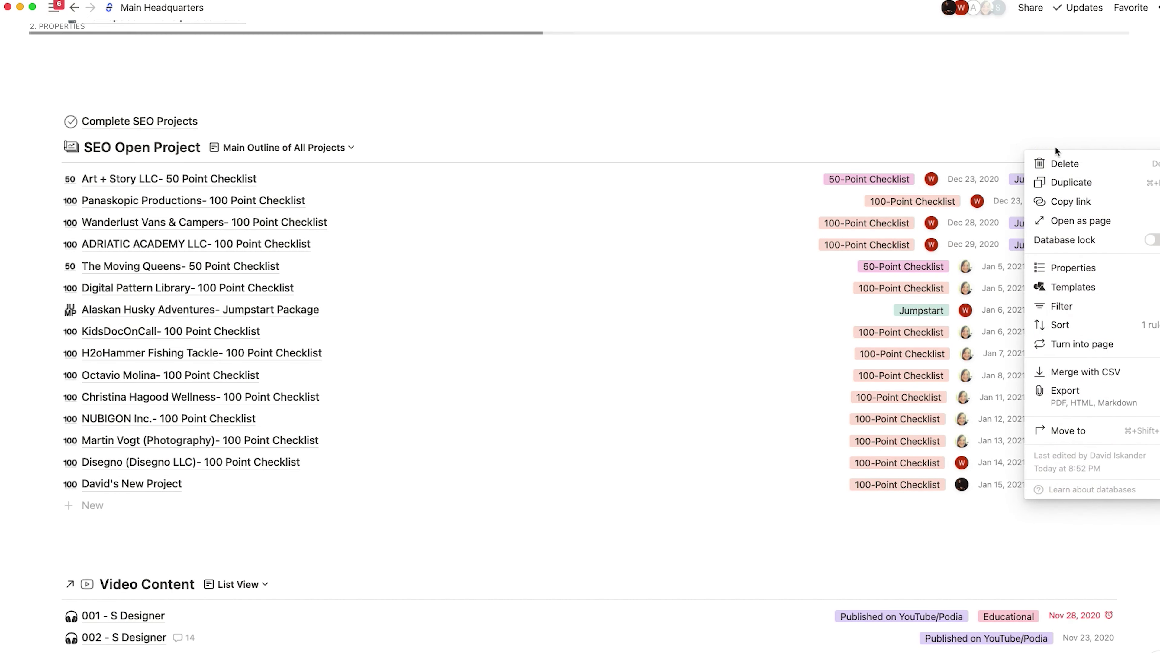
{"action": "left_click", "coordinate": [1072, 269]}
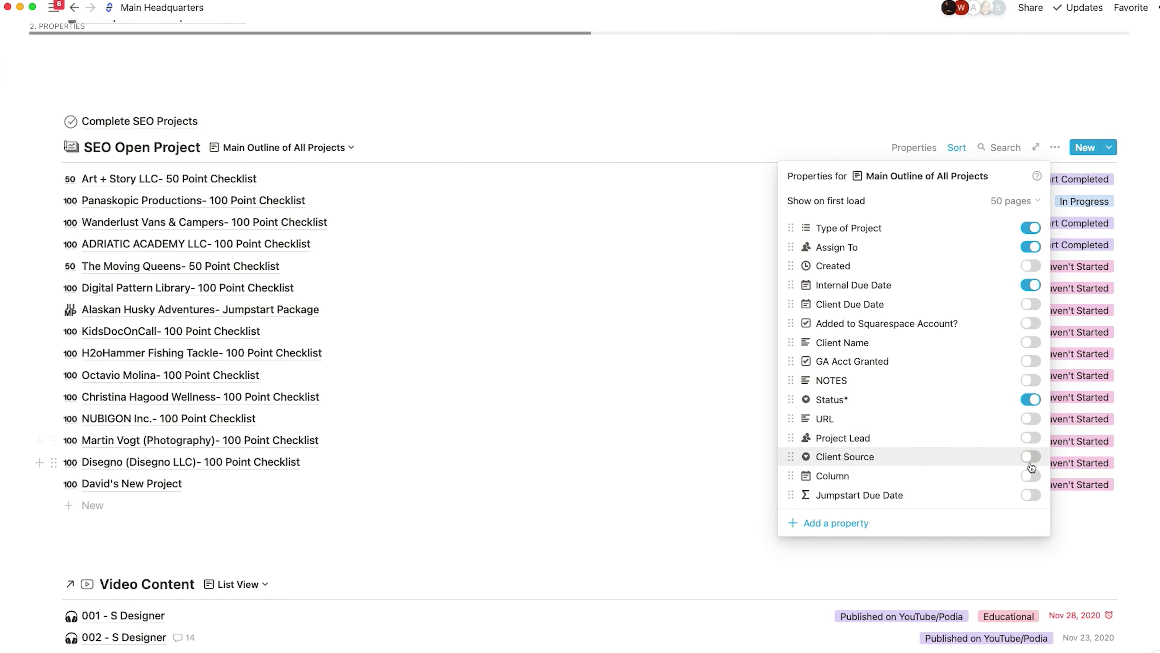
{"action": "left_click", "coordinate": [1030, 495]}
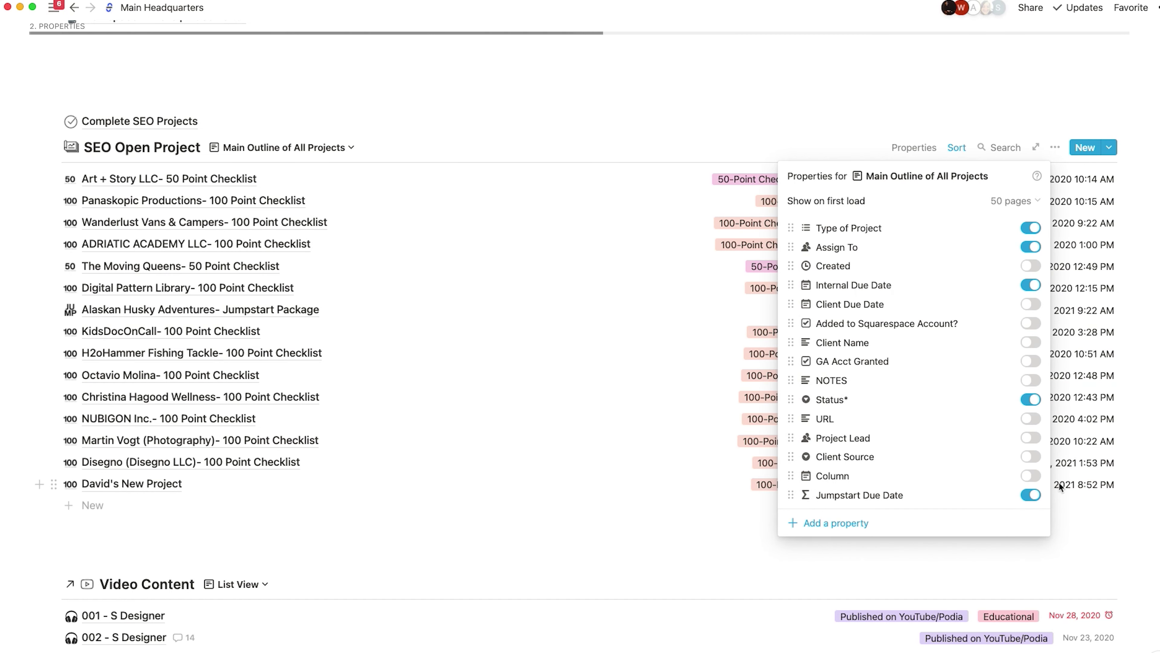
{"action": "left_click_drag", "start_coordinate": [791, 494], "coordinate": [806, 229]}
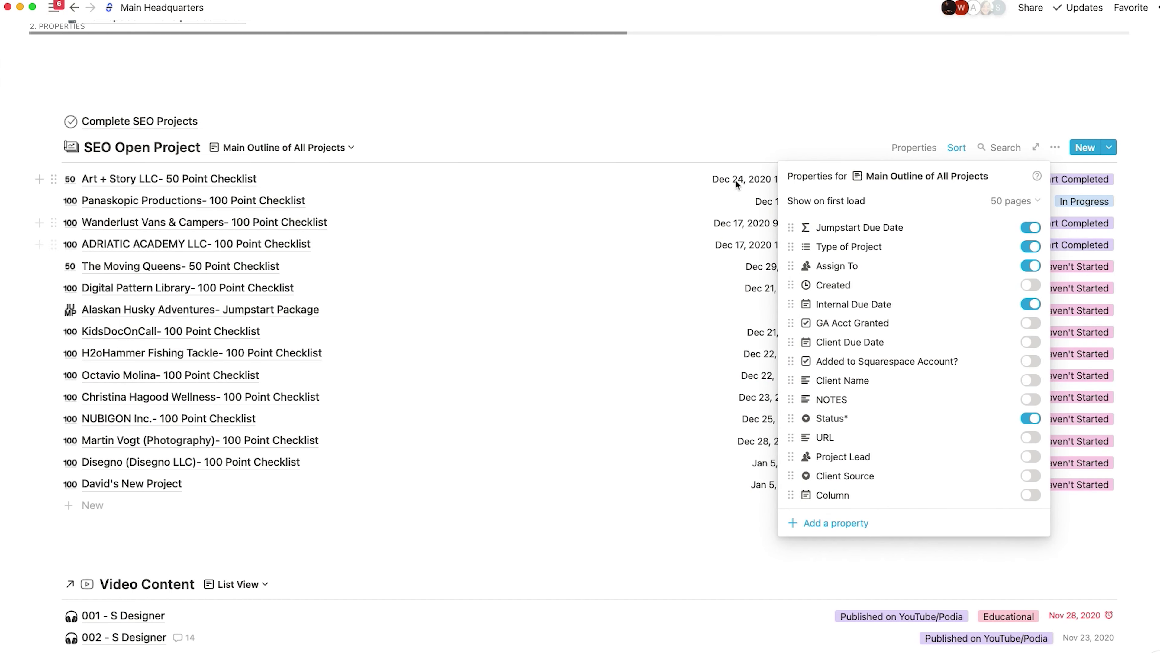
{"action": "left_click", "coordinate": [781, 29]}
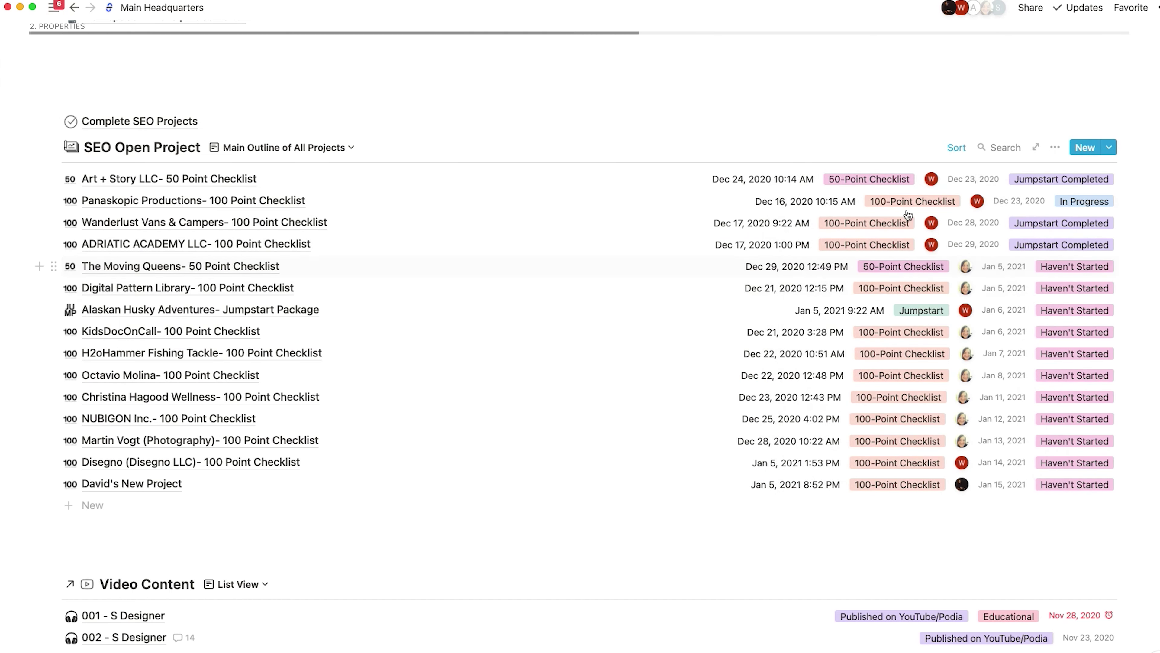
{"action": "left_click", "coordinate": [1055, 147]}
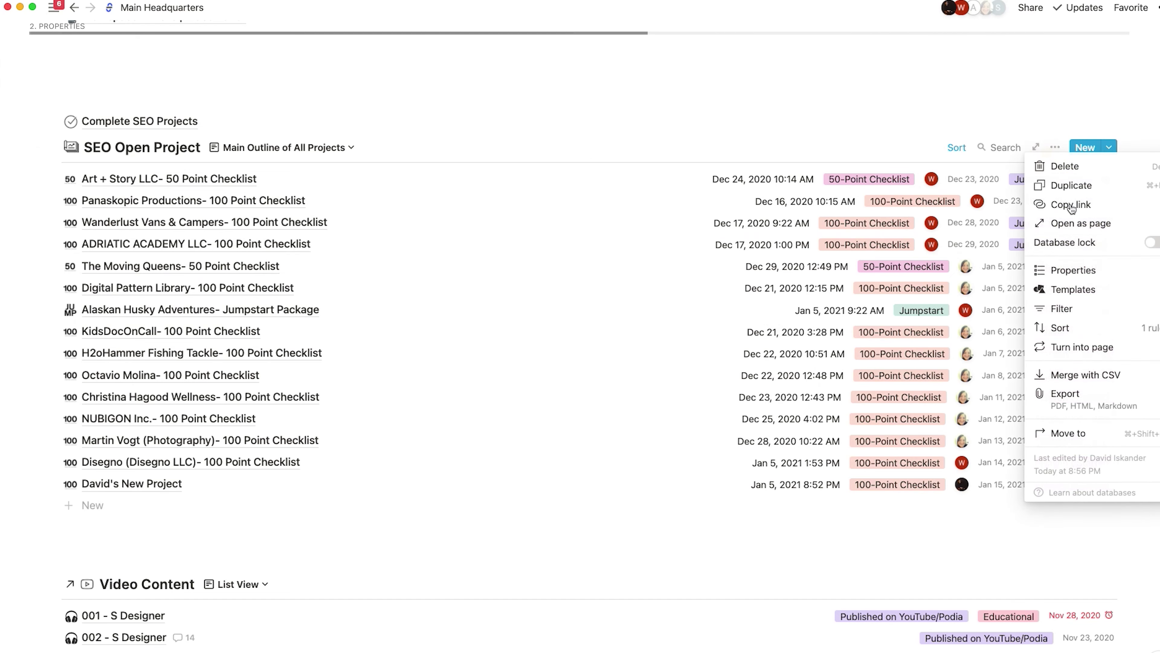
{"action": "left_click", "coordinate": [1087, 273]}
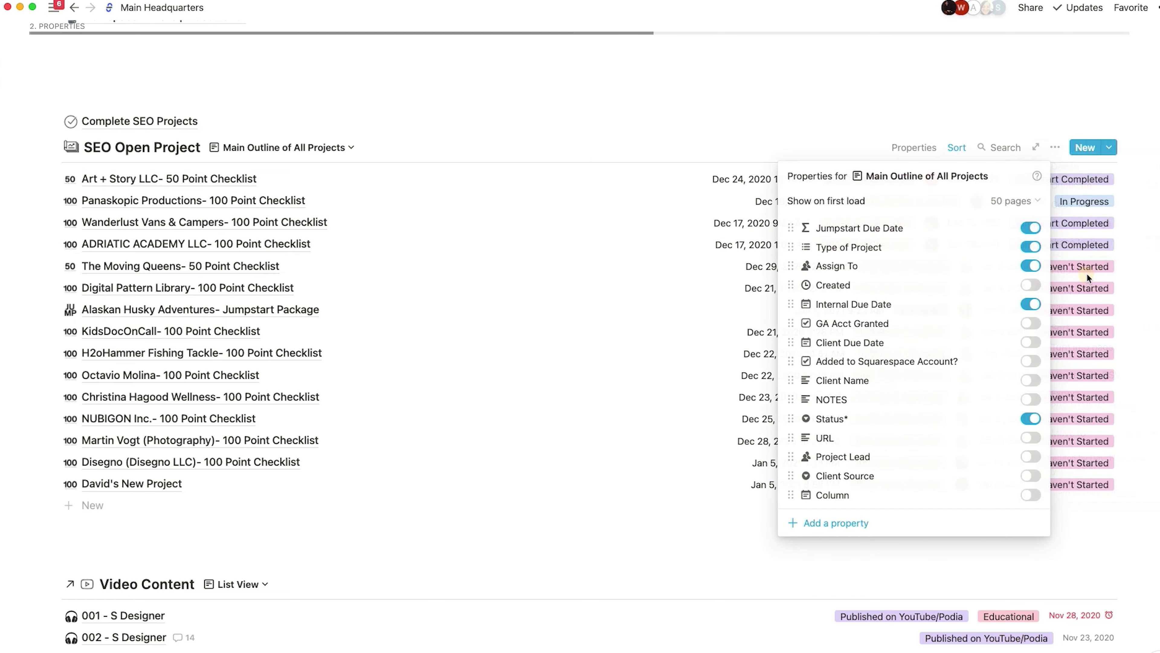
{"action": "left_click", "coordinate": [1025, 229]}
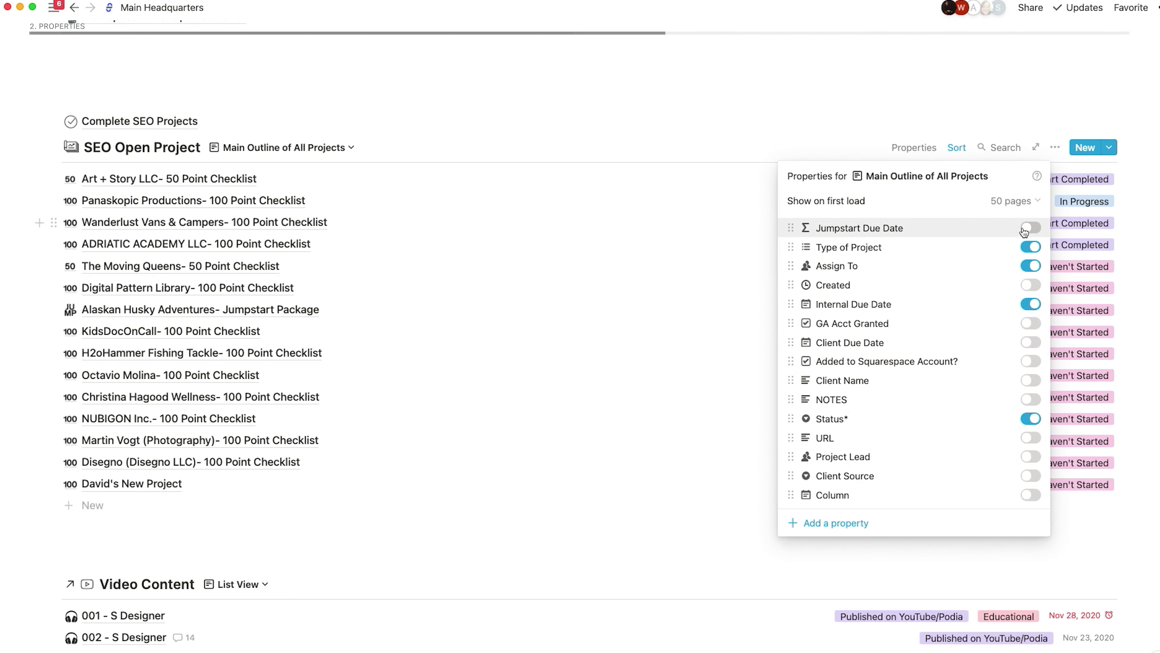
- Set the list's Show on first load option to All pages
{"action": "left_click", "coordinate": [1017, 202]}
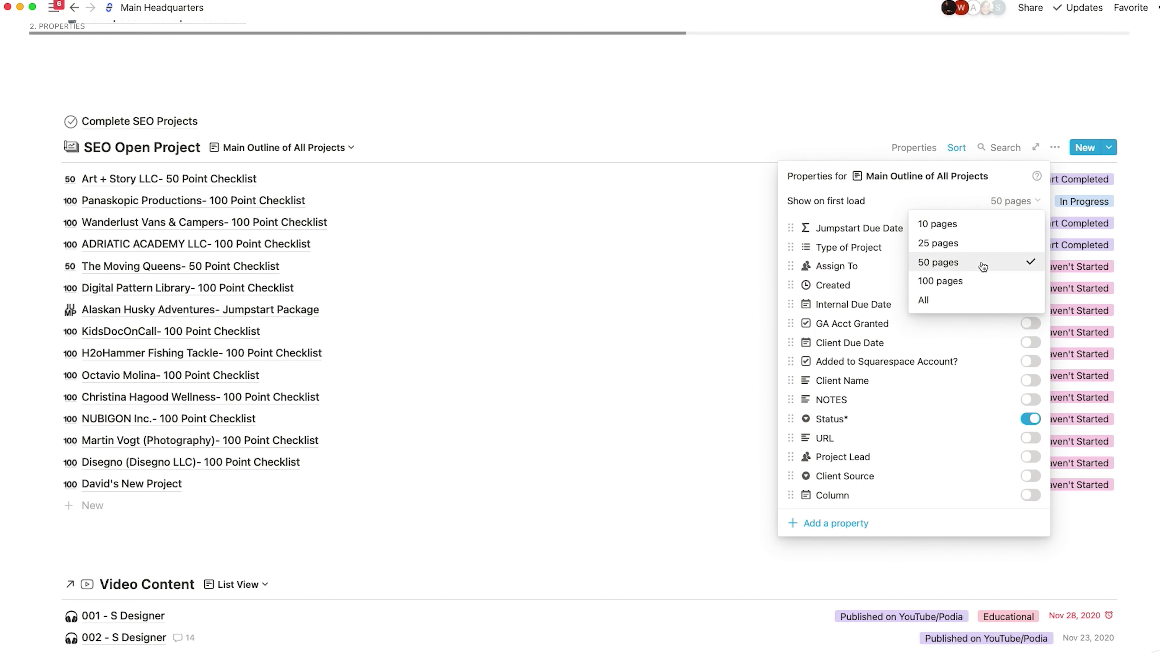
{"action": "left_click", "coordinate": [984, 233]}
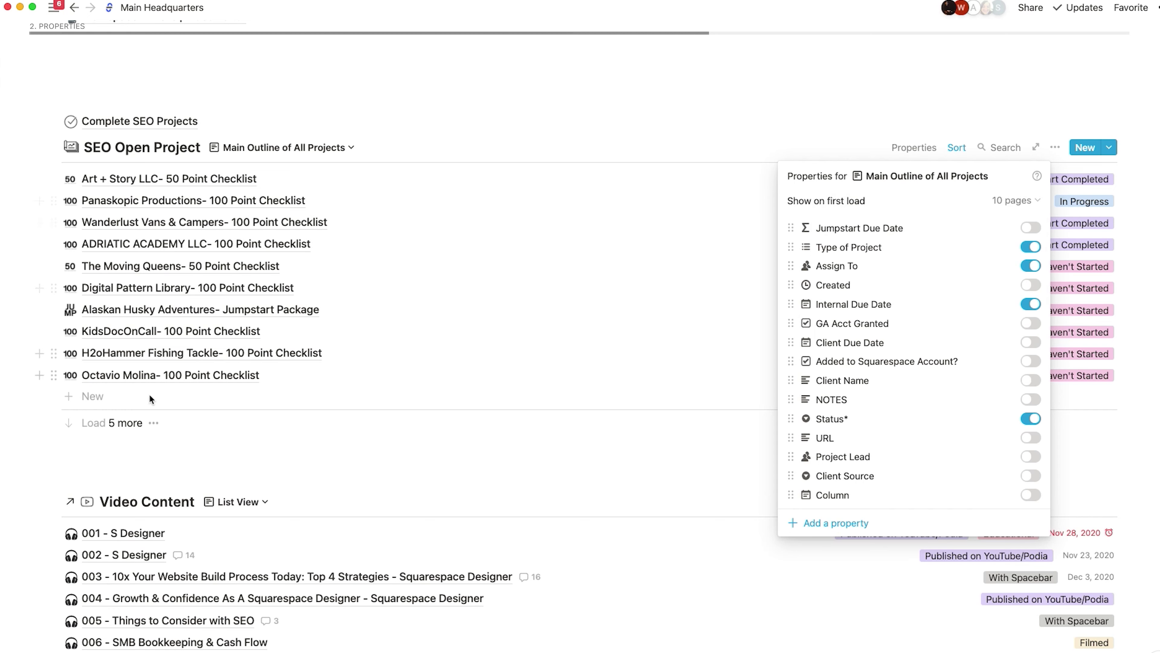
{"action": "left_click", "coordinate": [1012, 200]}
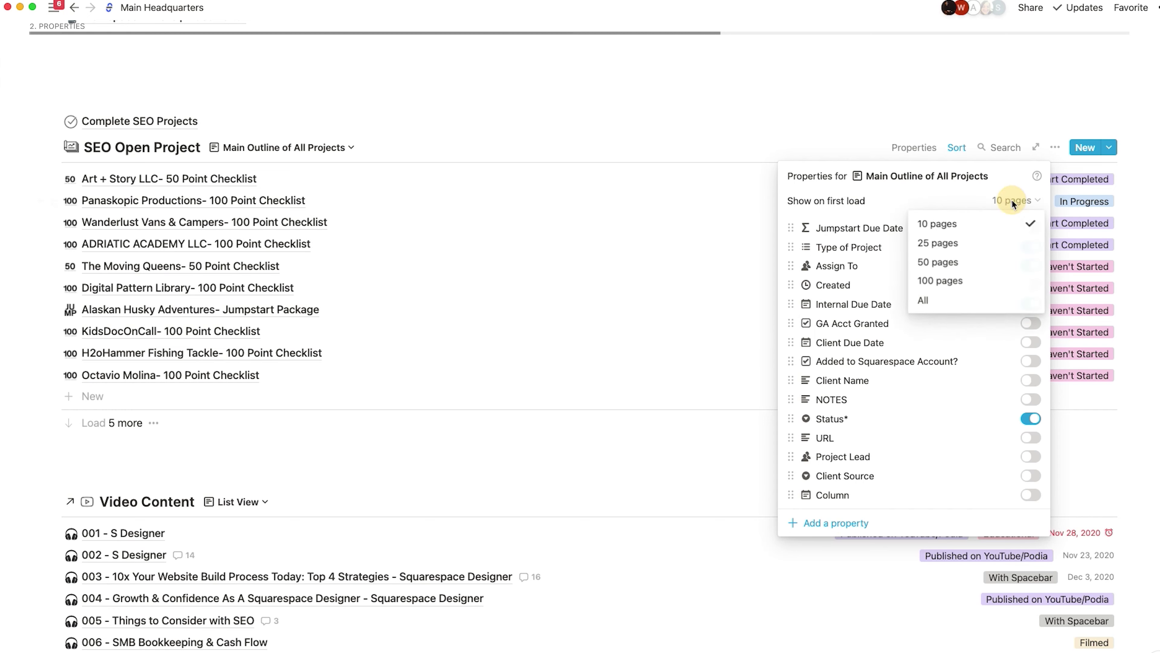
{"action": "left_click", "coordinate": [940, 301]}
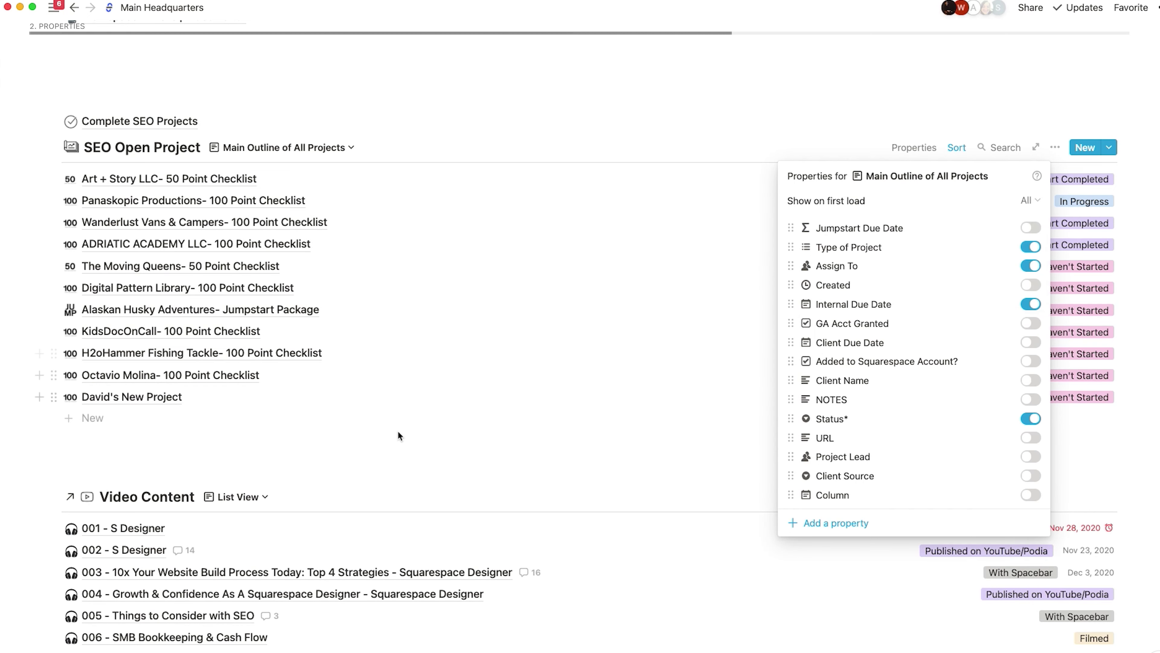
{"action": "left_click", "coordinate": [379, 440]}
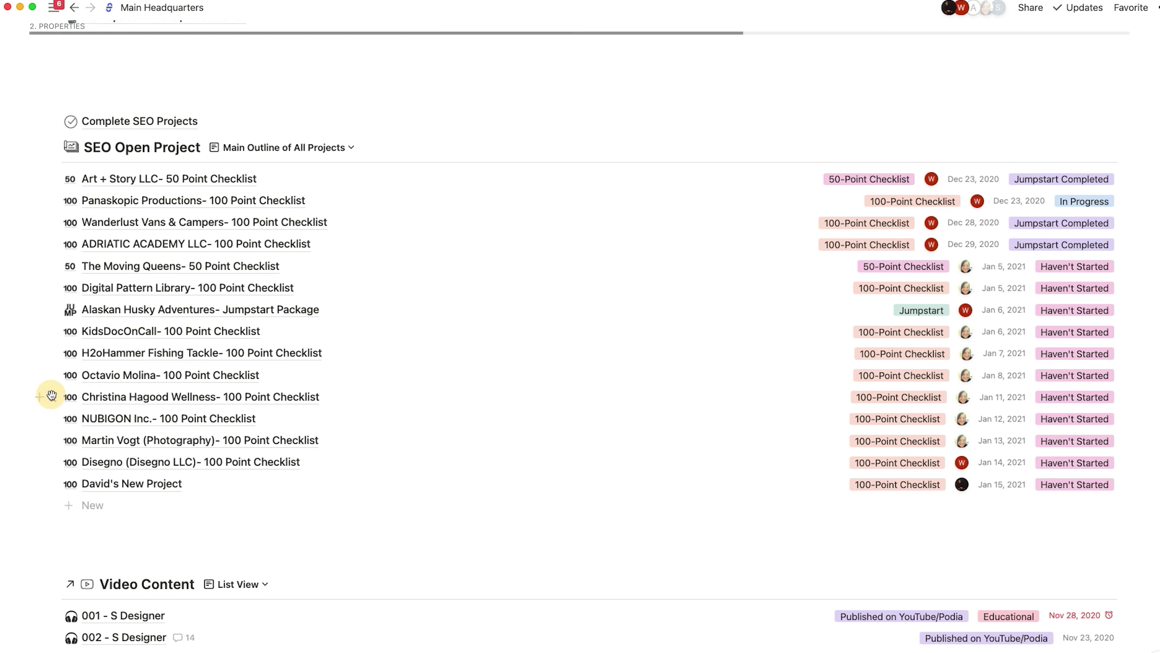
- Drag the David's New Project row onto the Complete SEO Projects link and open the project page
{"action": "left_click", "coordinate": [53, 483]}
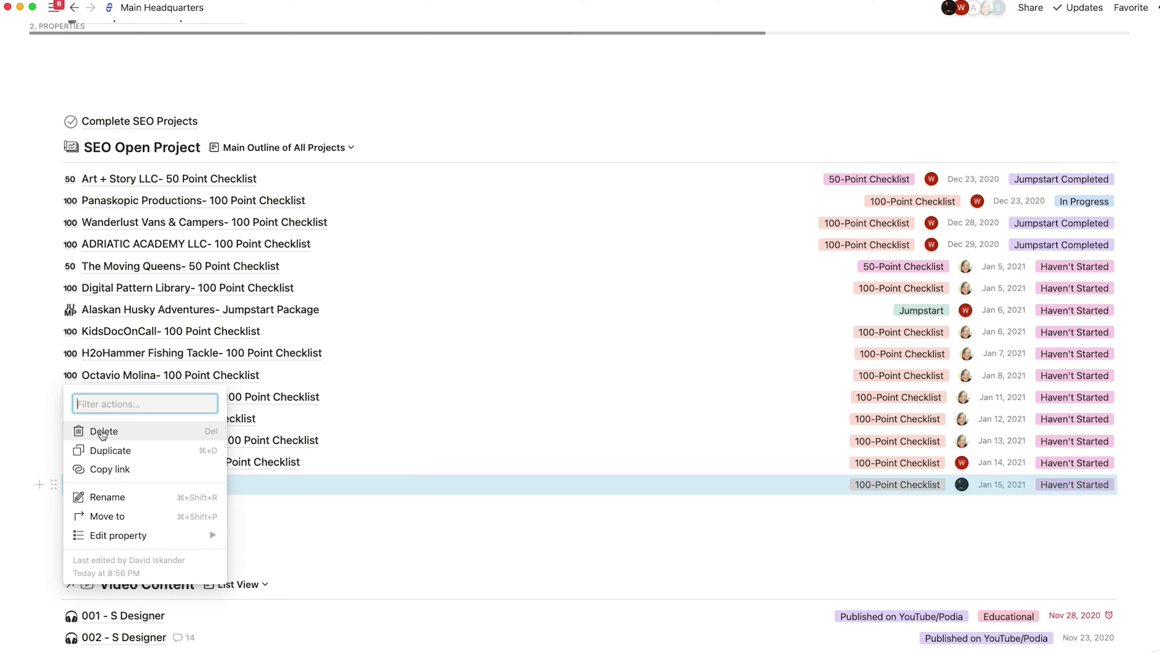
{"action": "left_click", "coordinate": [347, 530]}
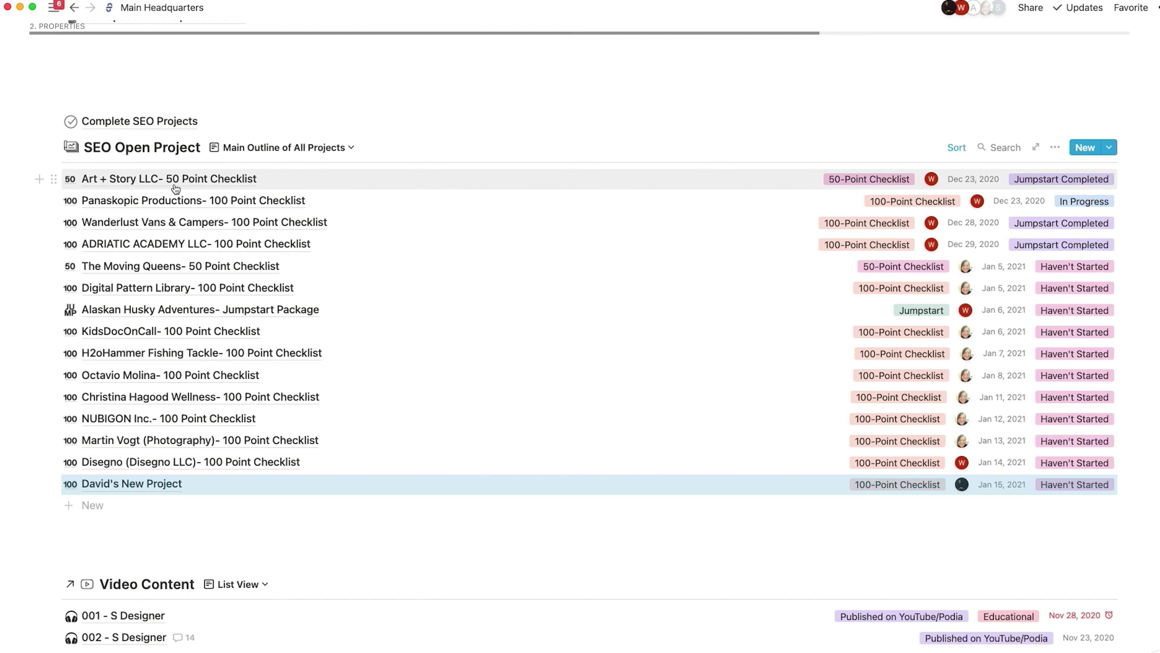
{"action": "mouse_move", "coordinate": [110, 487]}
{"action": "left_mouse_down"}
{"action": "mouse_move", "coordinate": [164, 486]}
{"action": "mouse_move", "coordinate": [118, 489]}
{"action": "left_mouse_up"}
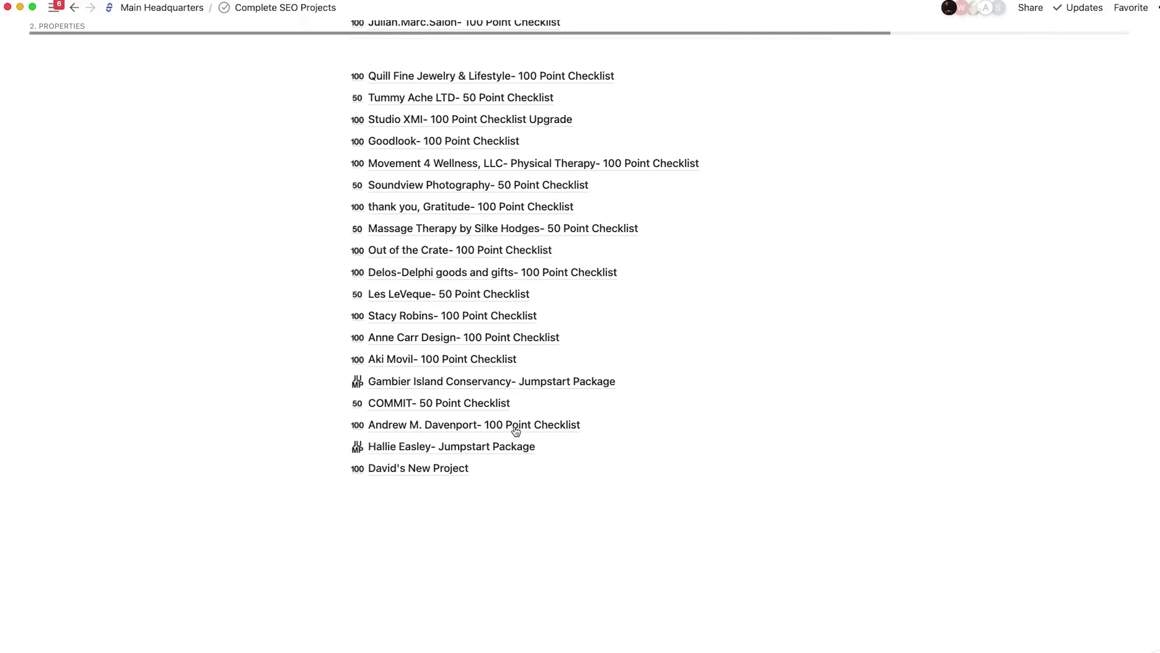
{"action": "left_click", "coordinate": [418, 469]}
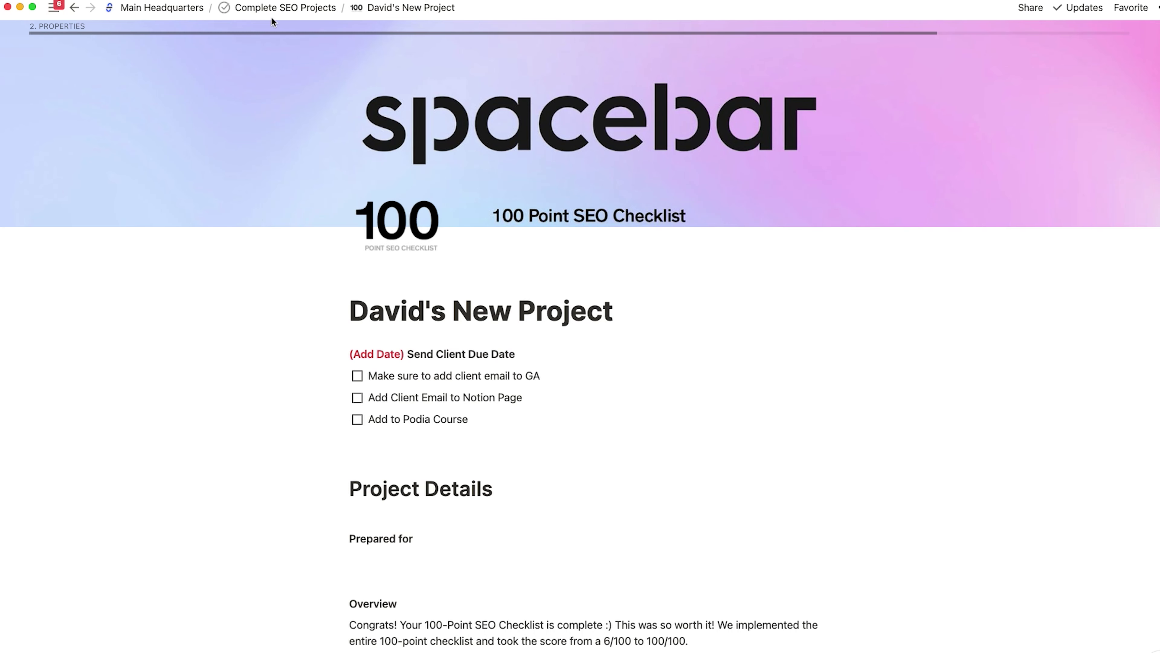
- From Complete SEO Projects, move David's New Project to SEO Open Project via Move to, searching 'Open SEO'
{"action": "left_click", "coordinate": [283, 7]}
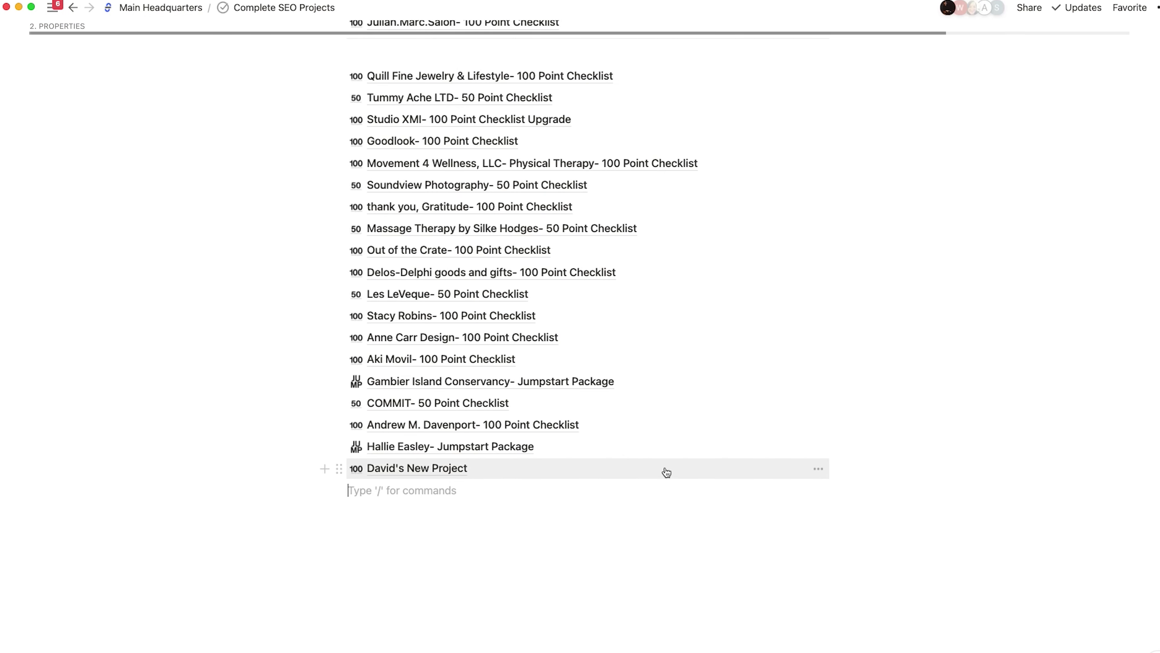
{"action": "left_click", "coordinate": [816, 469]}
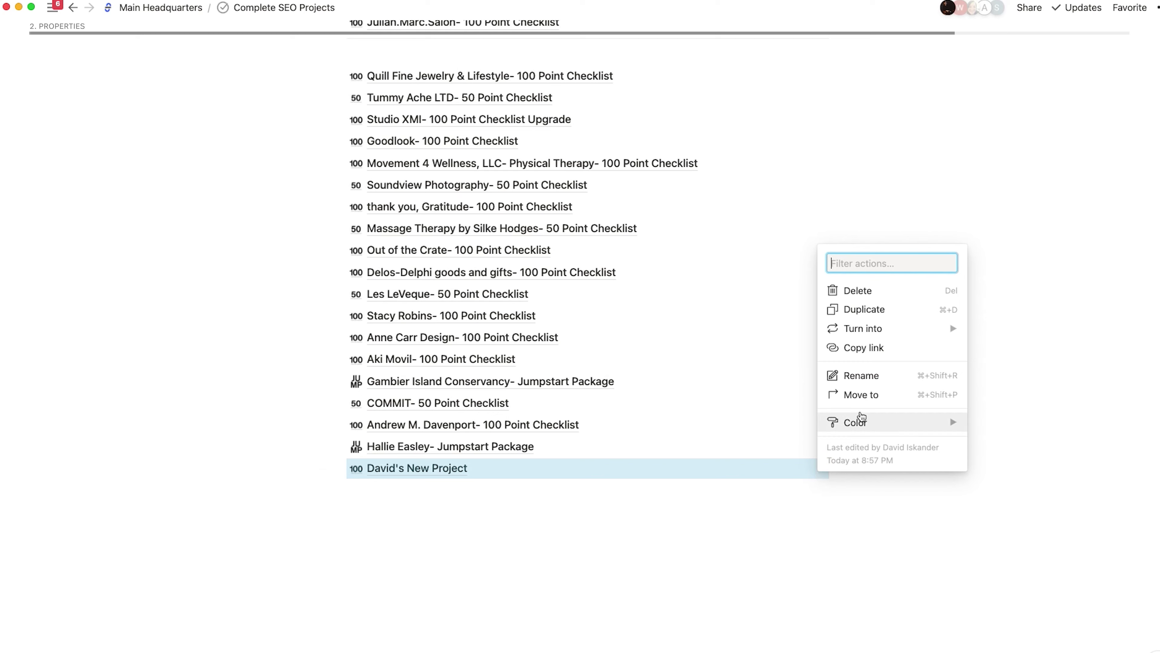
{"action": "left_click", "coordinate": [872, 398]}
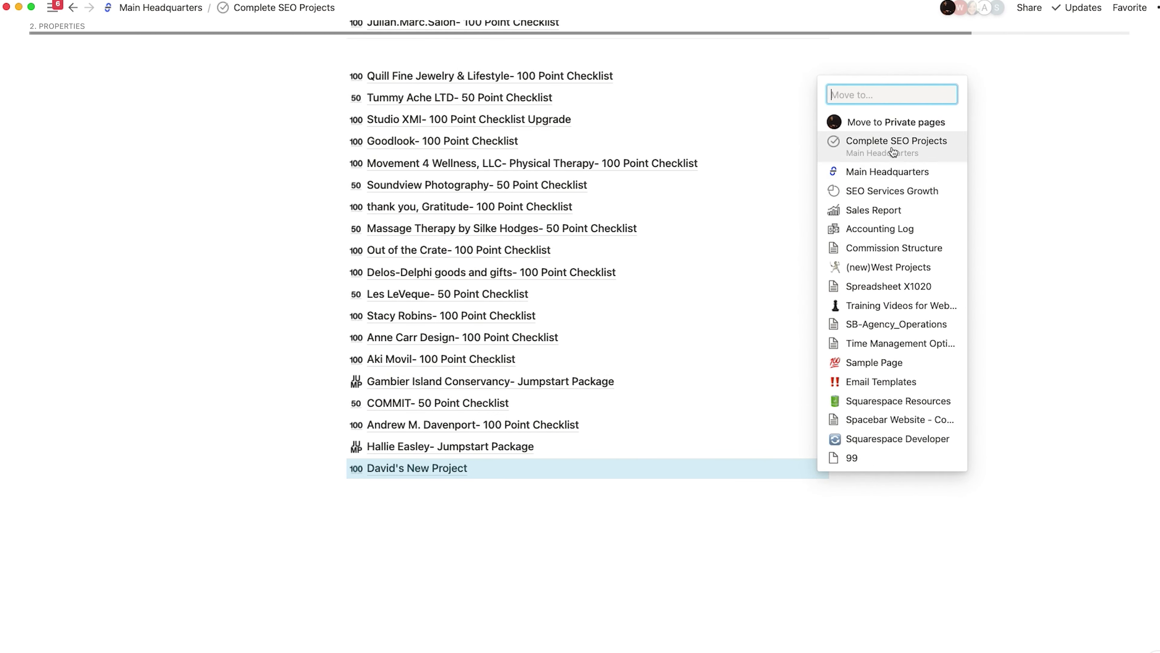
{"action": "type", "text": "Open SEO"}
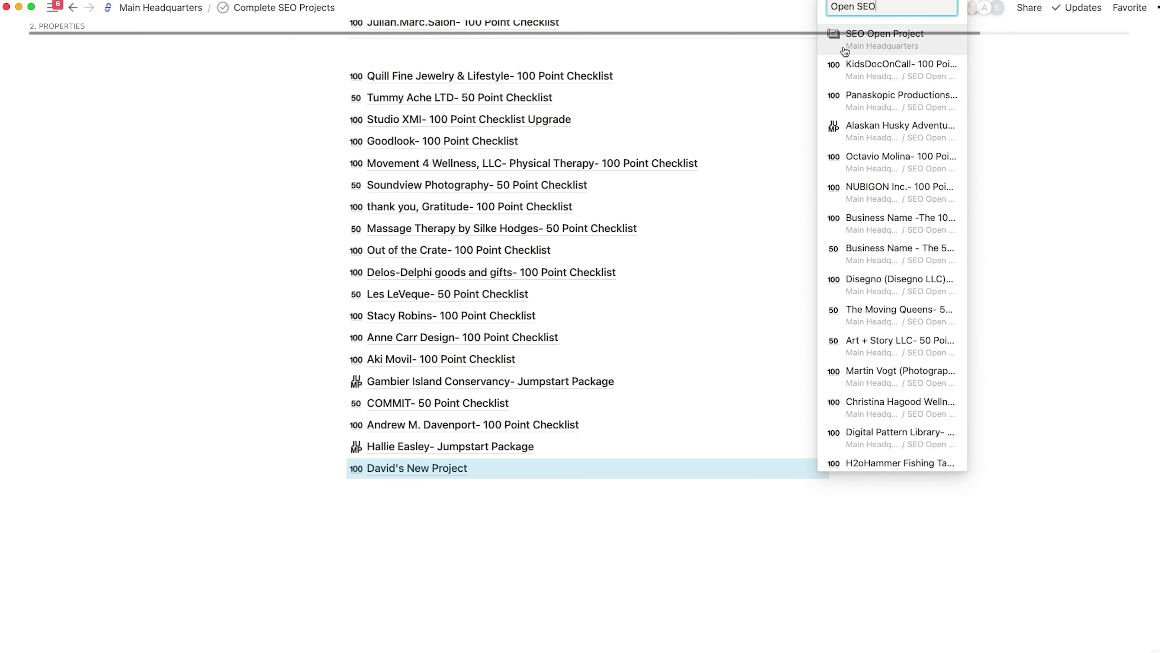
{"action": "left_click", "coordinate": [909, 35]}
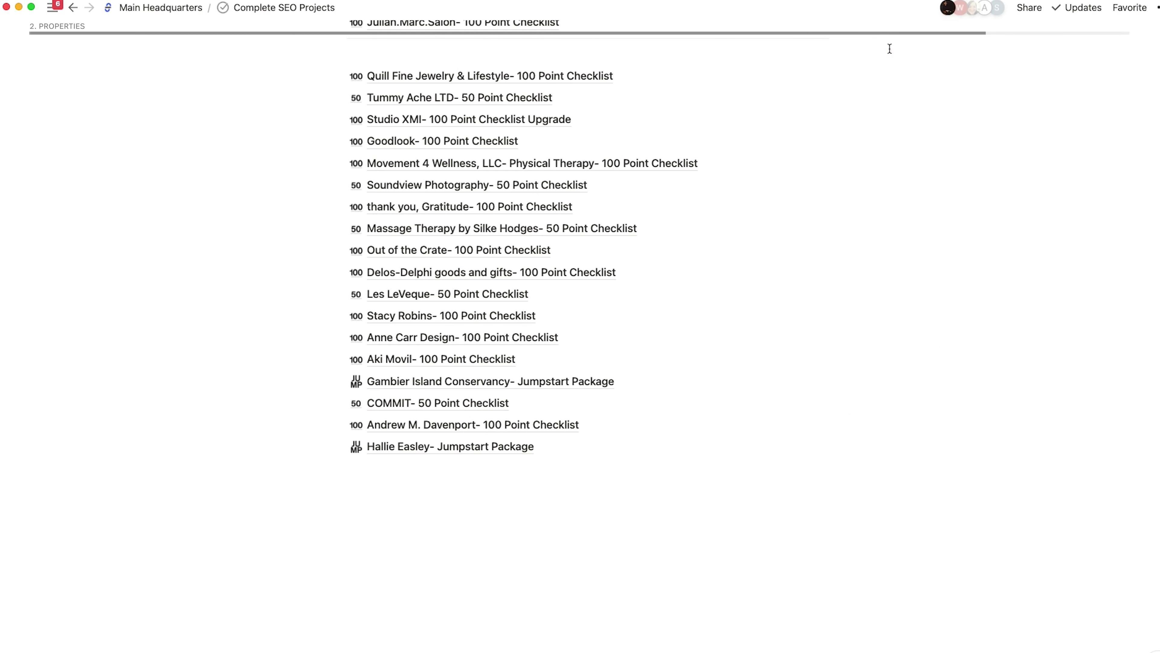
- On Main Headquarters, preview David's New Project, view it as a full page, then return
{"action": "left_click", "coordinate": [161, 6]}
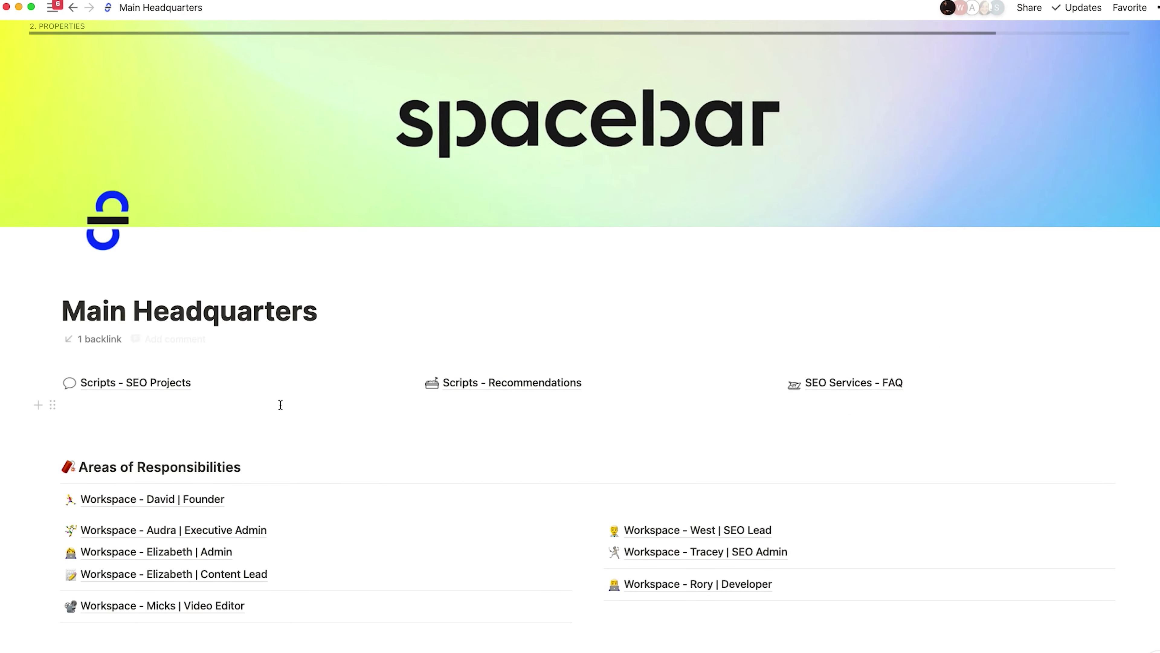
{"action": "scroll", "coordinate": [280, 405], "scroll_direction": "down", "scroll_amount": 12}
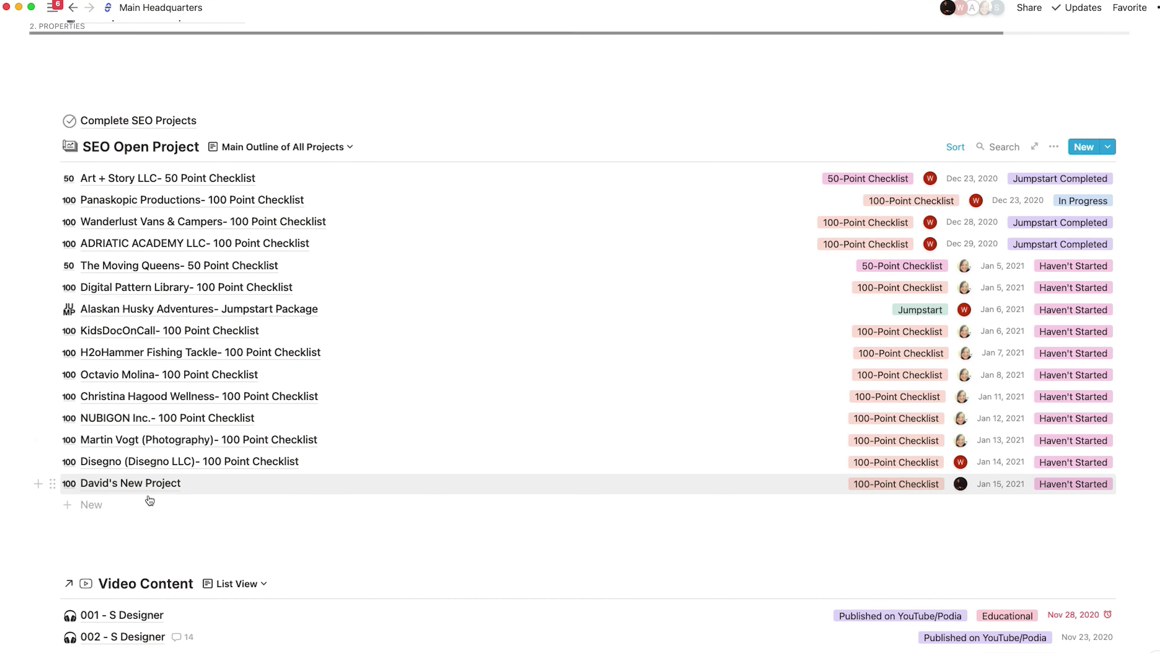
{"action": "left_click", "coordinate": [151, 489]}
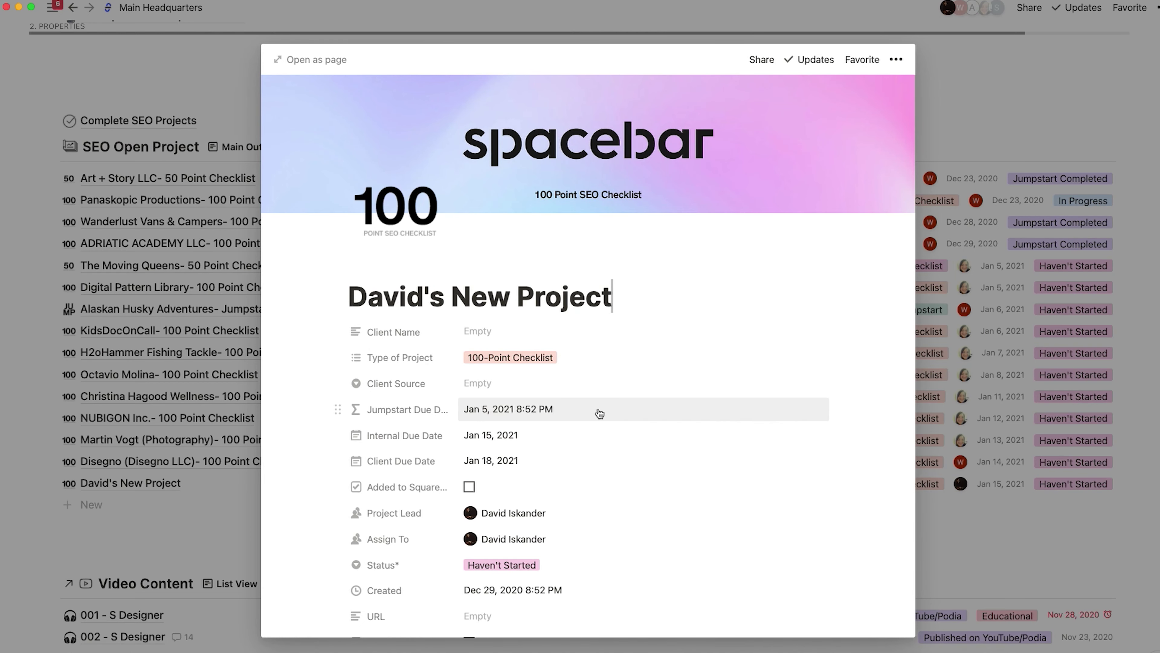
{"action": "scroll", "coordinate": [600, 413], "scroll_direction": "down", "scroll_amount": 3}
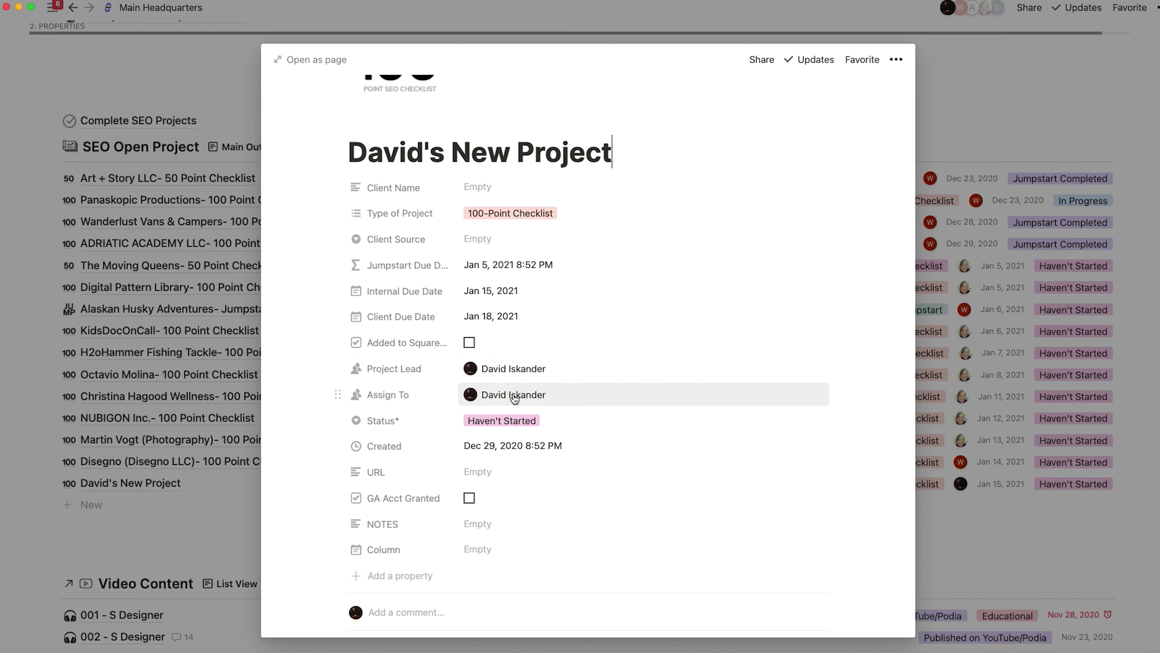
{"action": "scroll", "coordinate": [469, 287], "scroll_direction": "up", "scroll_amount": 3}
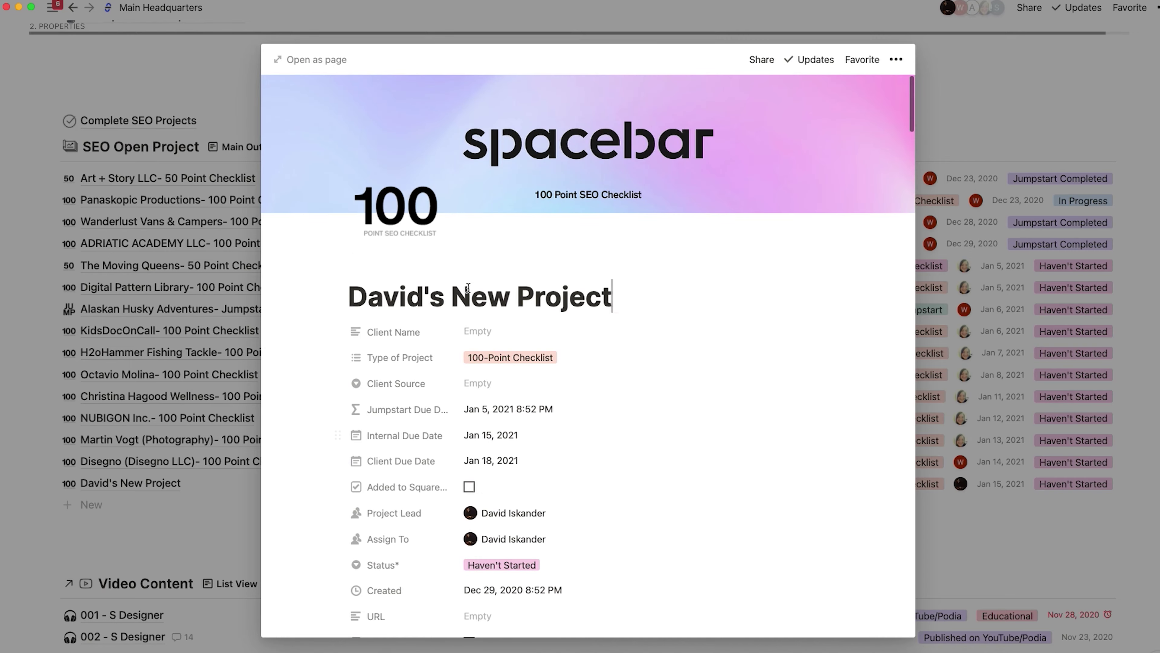
{"action": "left_click", "coordinate": [314, 58]}
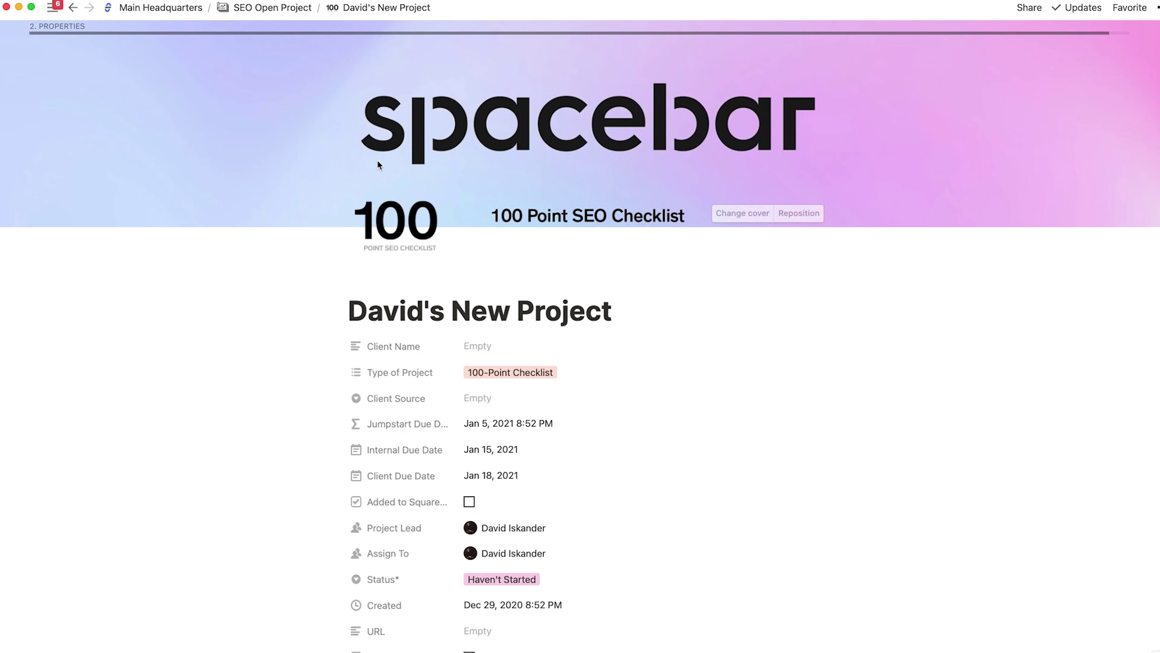
{"action": "scroll", "coordinate": [436, 291], "scroll_direction": "down", "scroll_amount": 20}
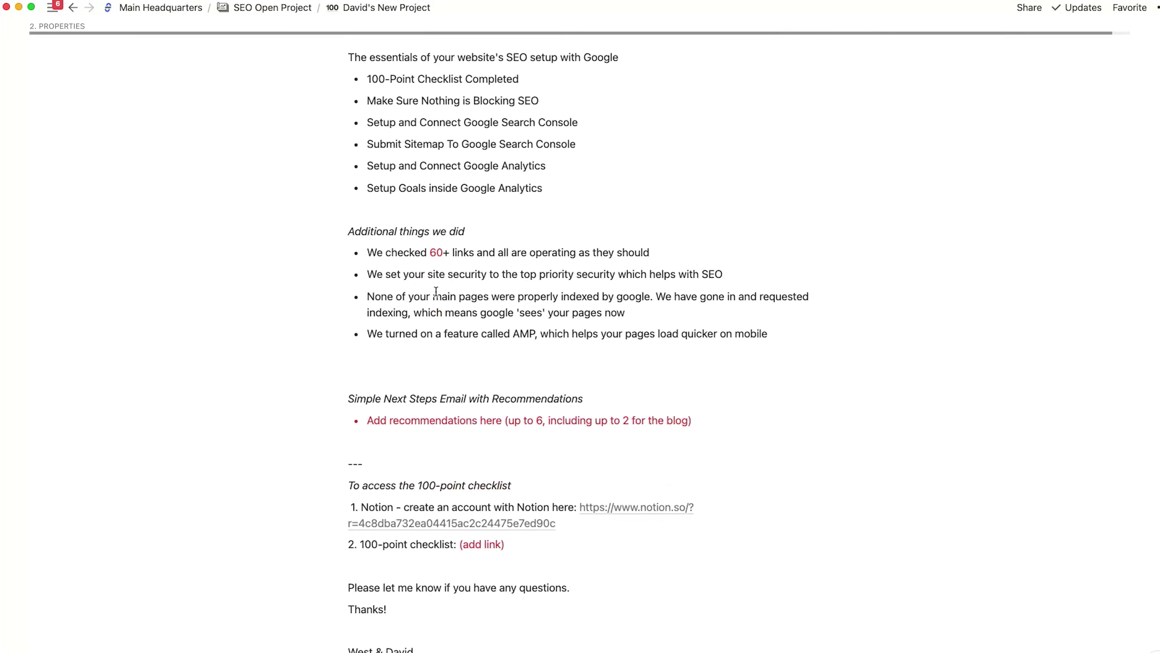
{"action": "scroll", "coordinate": [435, 291], "scroll_direction": "down", "scroll_amount": 20}
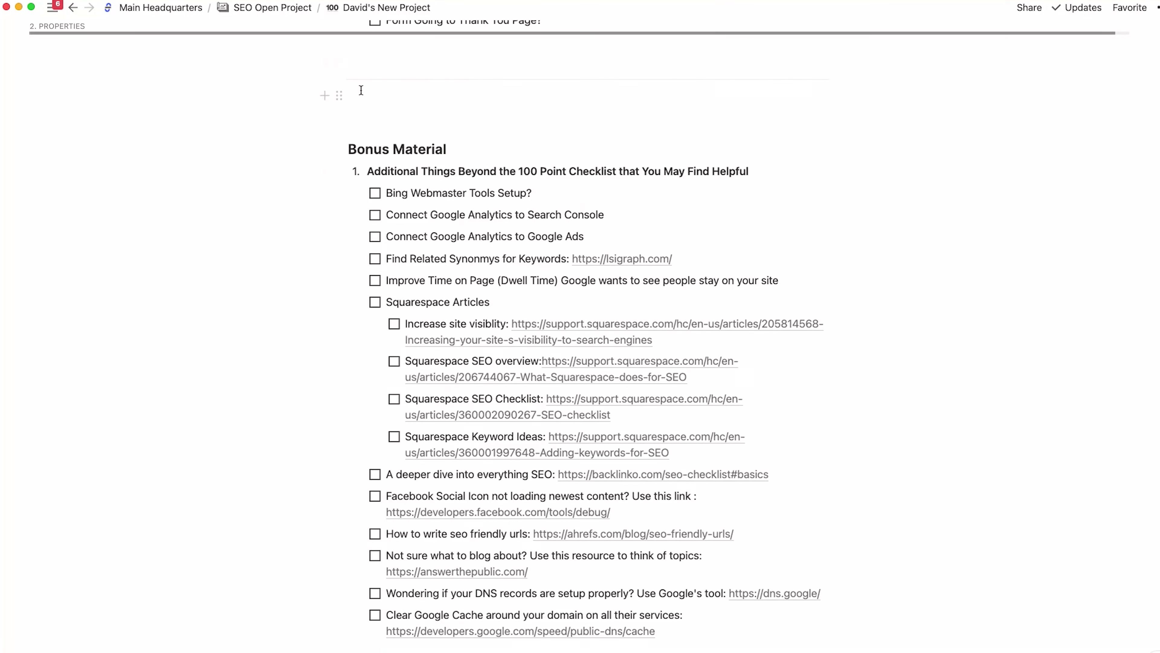
{"action": "key", "text": "super+bracketleft"}
- Close the template's options menu, leaving the six SEO Open Project templates and Empty page listed
{"action": "scroll", "coordinate": [308, 394], "scroll_direction": "down", "scroll_amount": 8}
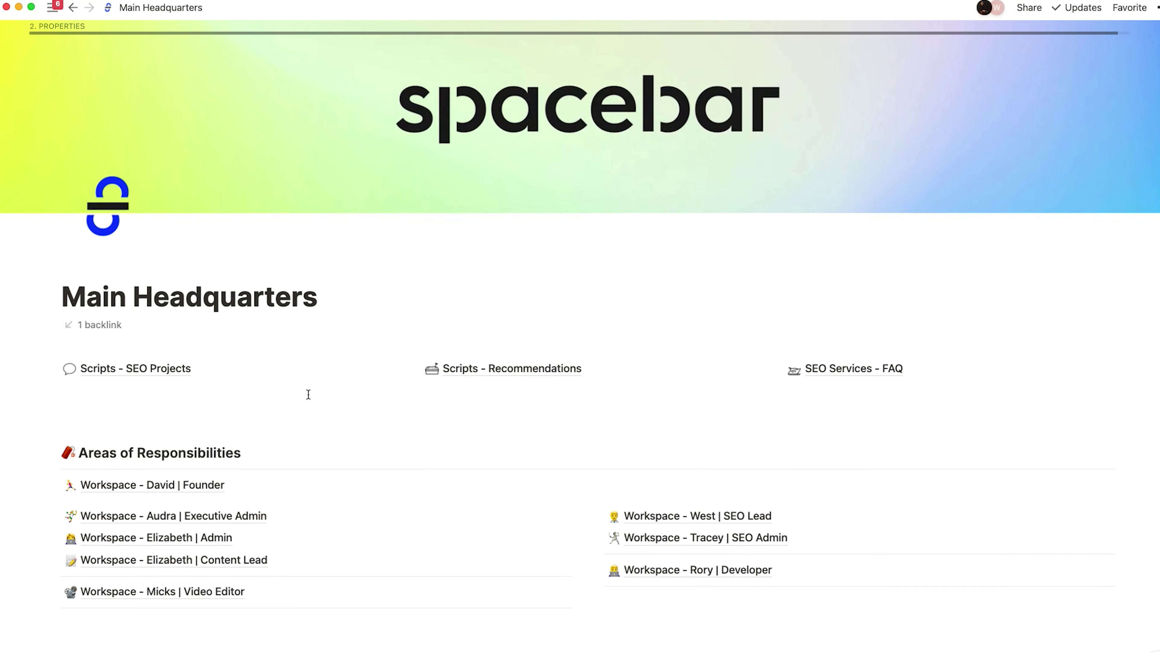
{"action": "scroll", "coordinate": [308, 394], "scroll_direction": "down", "scroll_amount": 10}
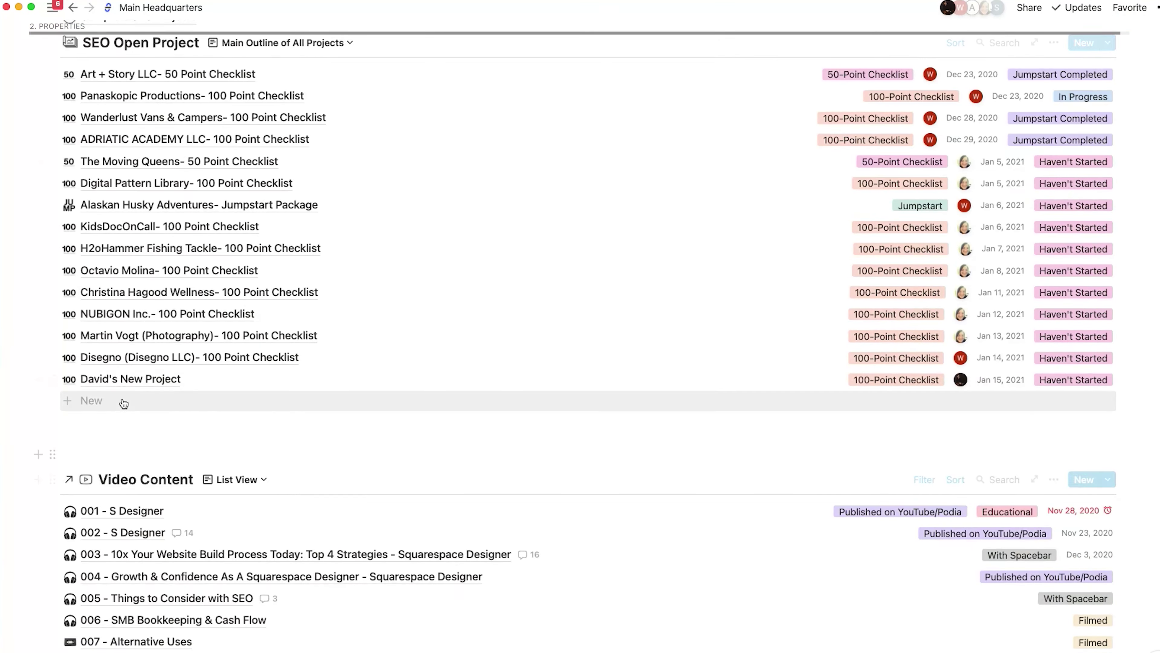
{"action": "scroll", "coordinate": [125, 383], "scroll_direction": "up", "scroll_amount": 5}
{"action": "mouse_move", "coordinate": [136, 531]}
{"action": "left_mouse_down"}
{"action": "mouse_move", "coordinate": [202, 453]}
{"action": "mouse_move", "coordinate": [145, 154]}
{"action": "mouse_move", "coordinate": [202, 596]}
{"action": "mouse_move", "coordinate": [151, 531]}
{"action": "left_mouse_up"}
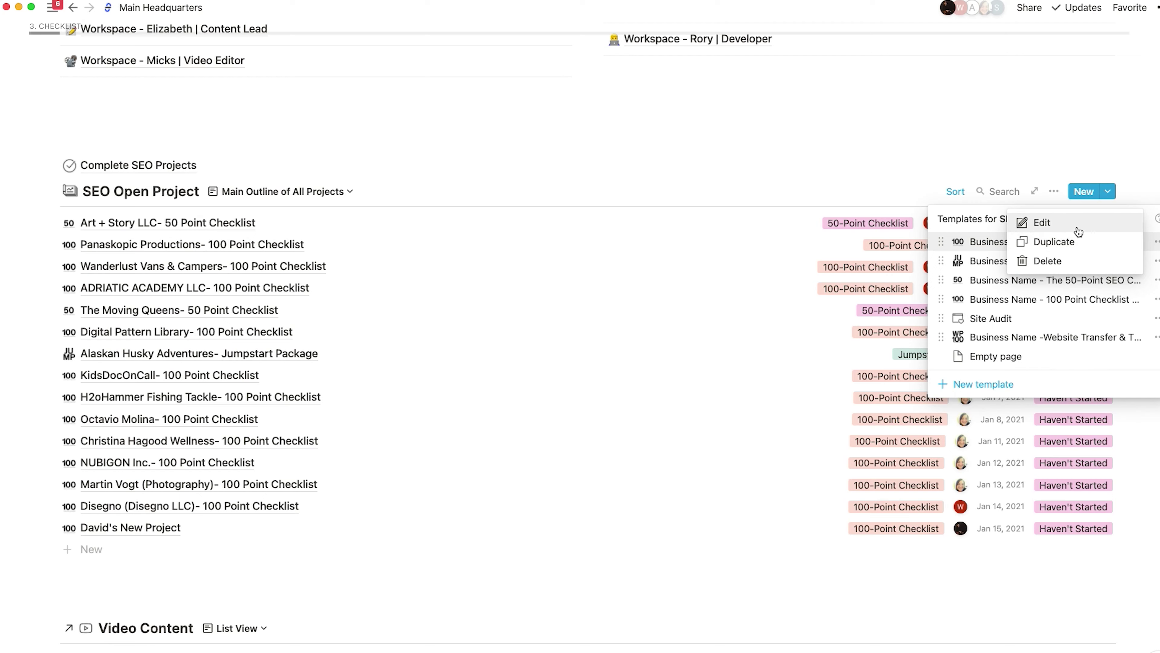
{"action": "left_click", "coordinate": [1157, 268]}
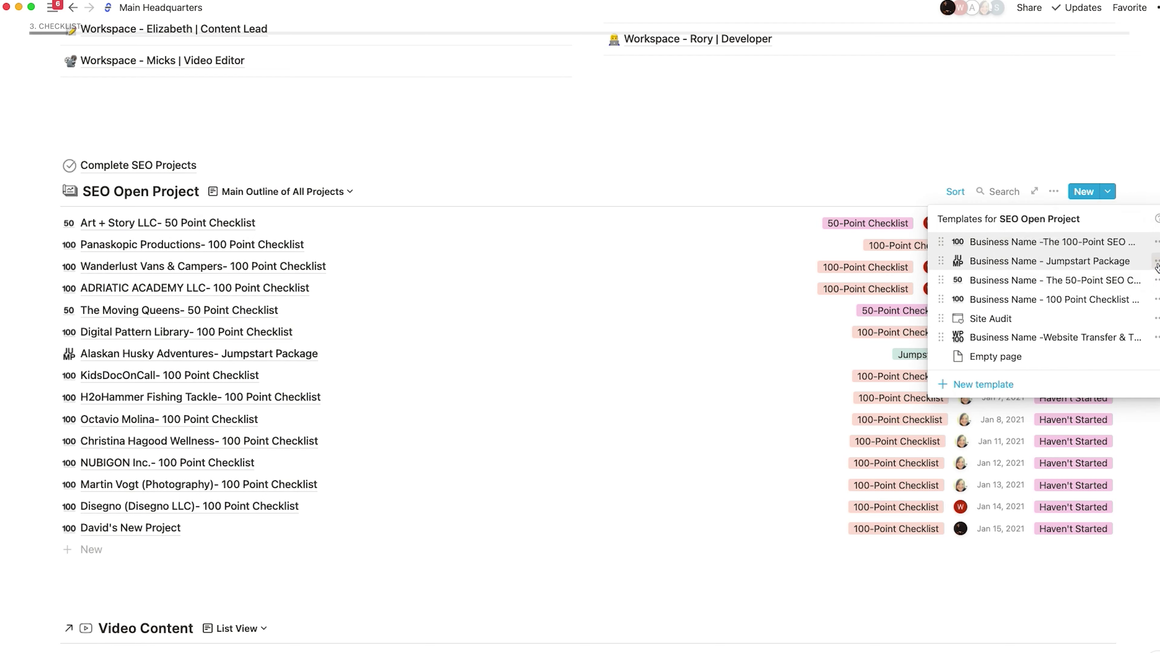
- Open the 50-Point SEO Checklist template for editing and place the cursor on the Desktop Loading Speed line
{"action": "left_click", "coordinate": [1157, 279]}
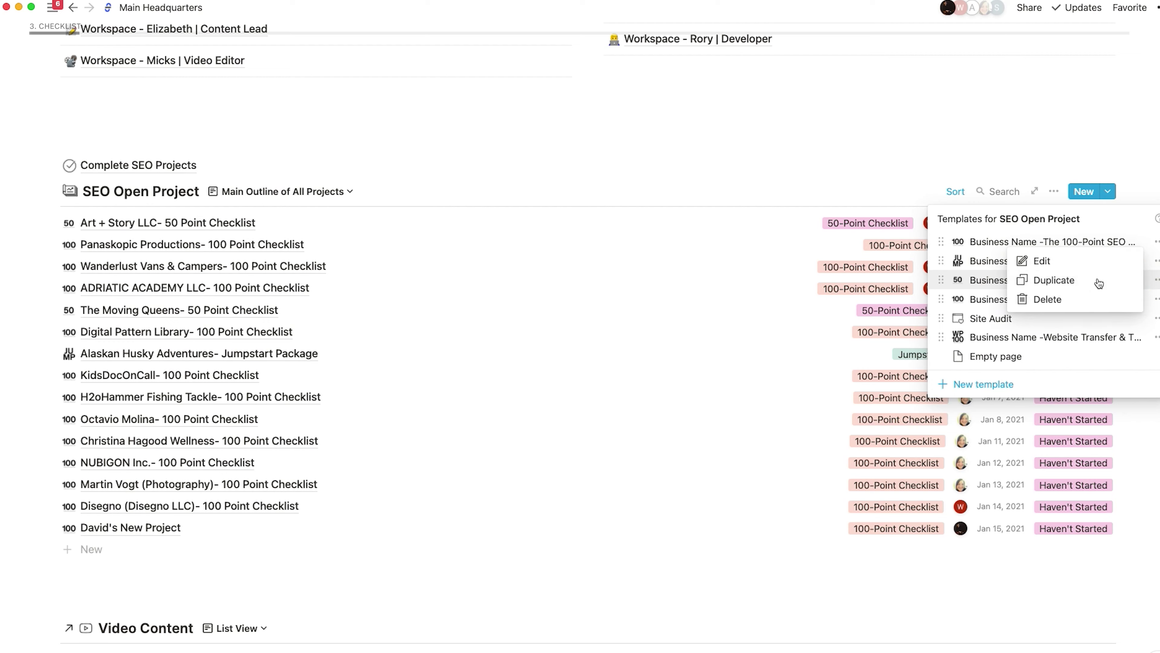
{"action": "left_click", "coordinate": [1088, 262]}
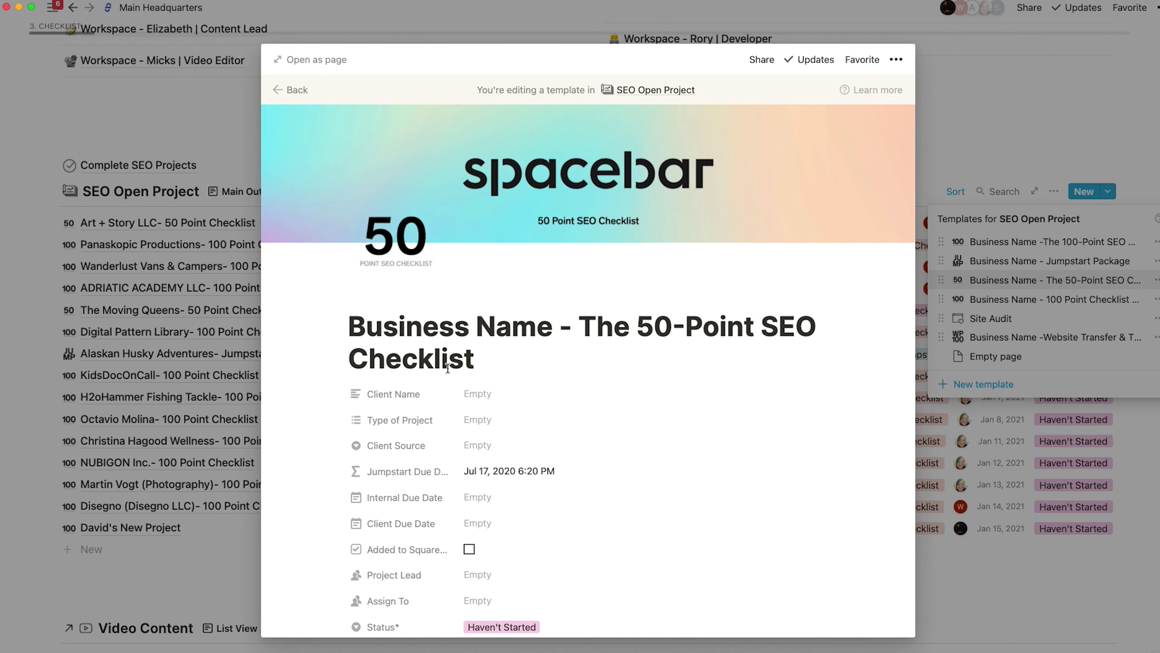
{"action": "scroll", "coordinate": [447, 365], "scroll_direction": "down", "scroll_amount": 2}
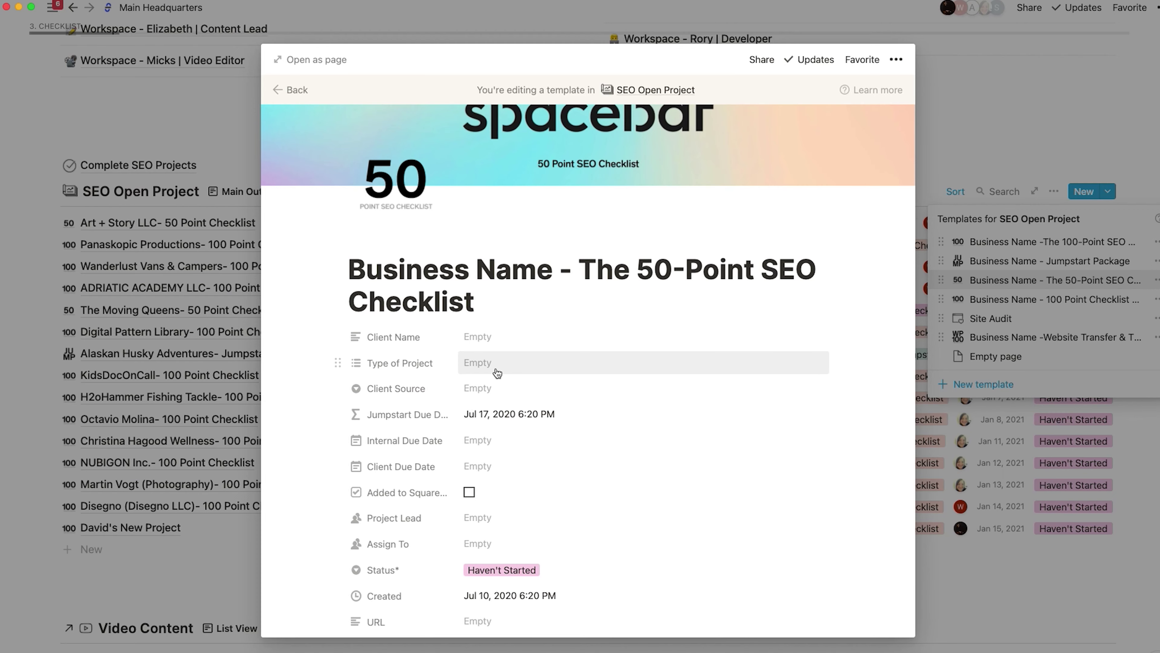
{"action": "scroll", "coordinate": [498, 372], "scroll_direction": "down", "scroll_amount": 20}
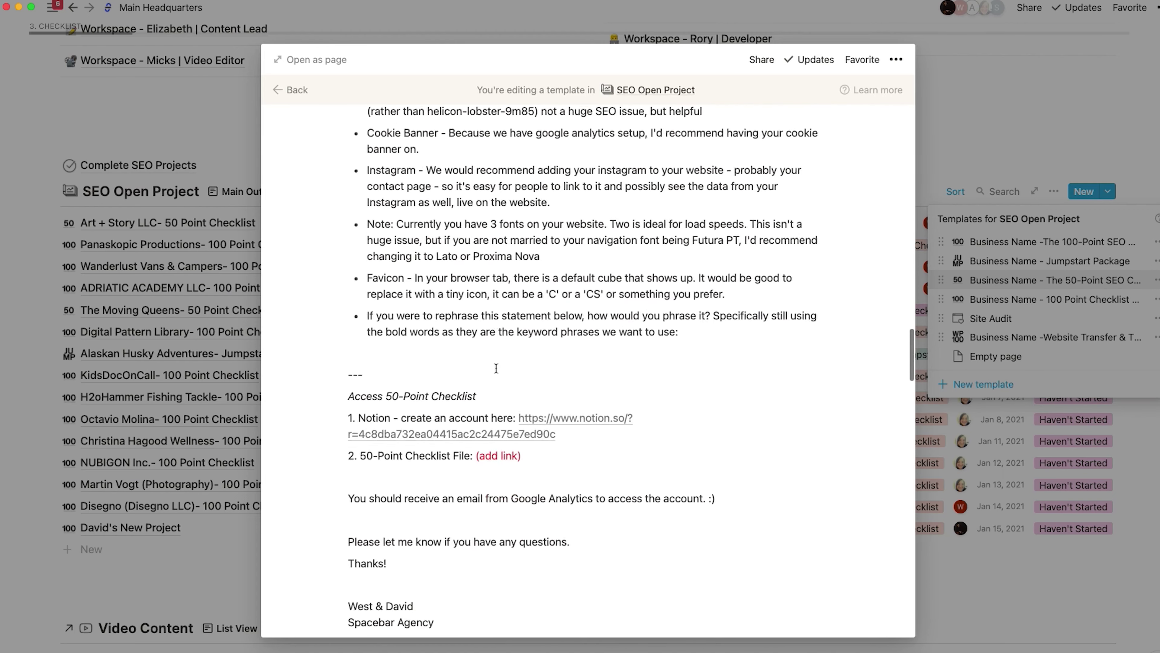
{"action": "scroll", "coordinate": [493, 367], "scroll_direction": "down", "scroll_amount": 5}
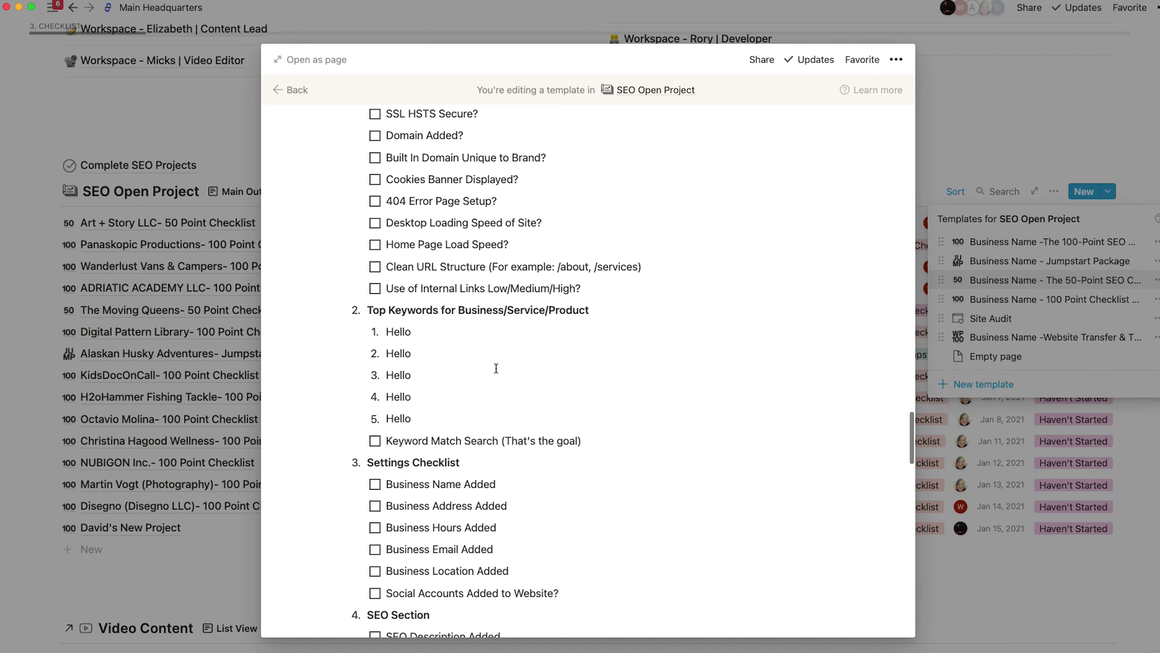
{"action": "scroll", "coordinate": [492, 366], "scroll_direction": "up", "scroll_amount": 2}
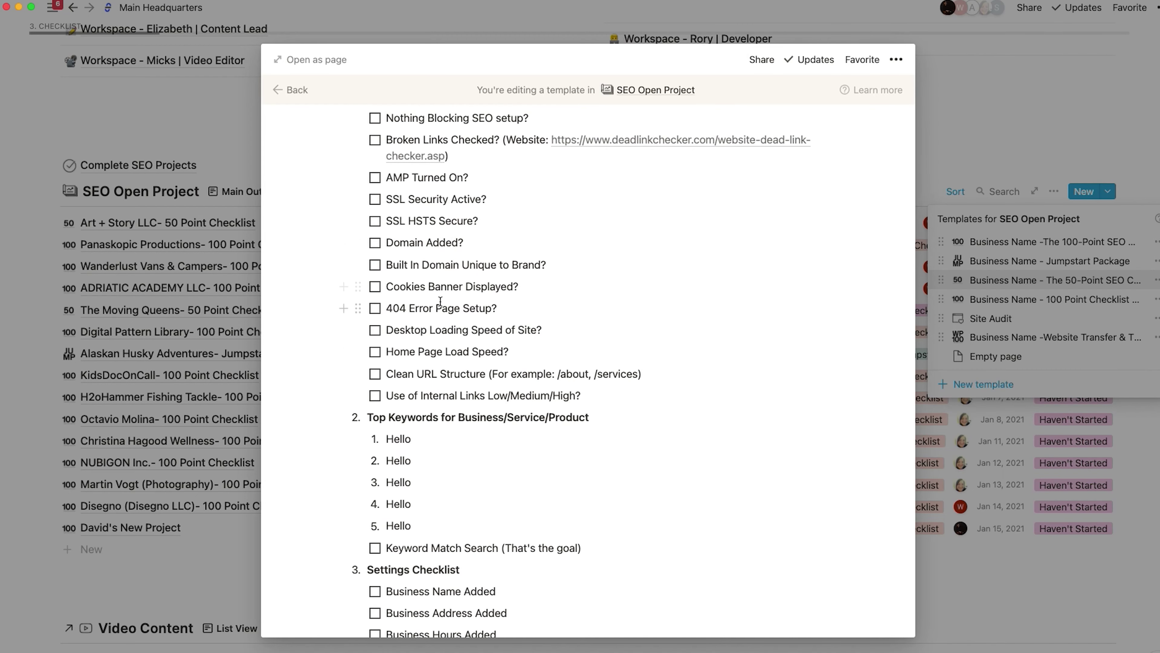
{"action": "scroll", "coordinate": [441, 301], "scroll_direction": "up", "scroll_amount": 3}
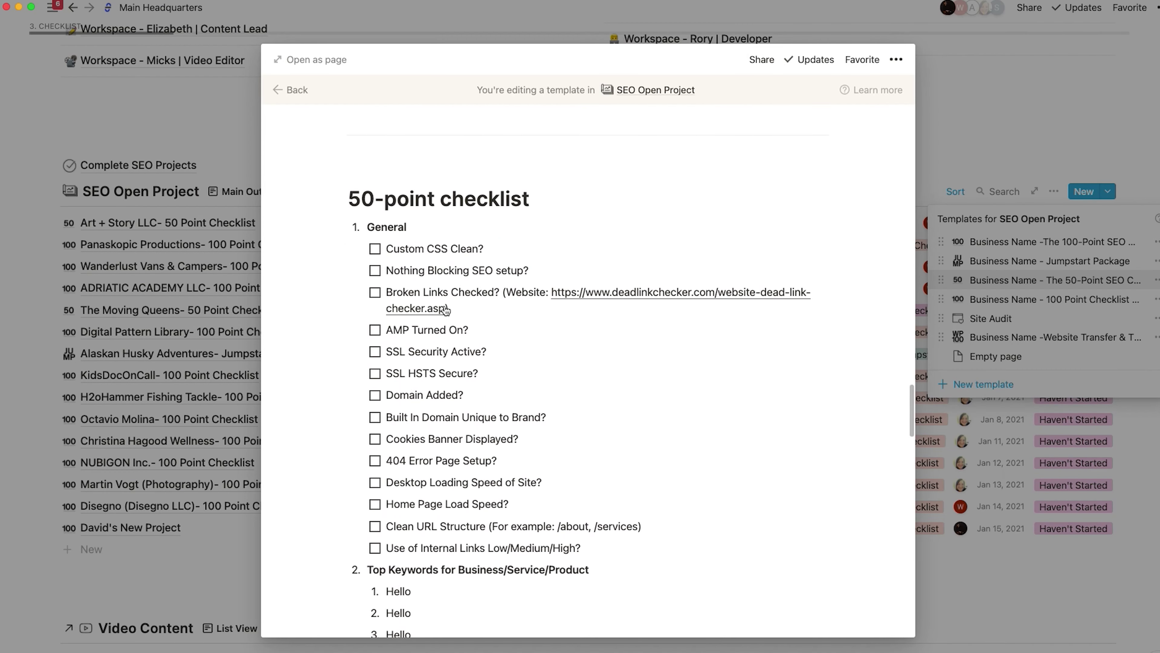
{"action": "left_click_drag", "start_coordinate": [493, 293], "coordinate": [417, 293]}
{"action": "scroll", "coordinate": [411, 294], "scroll_direction": "down", "scroll_amount": 4}
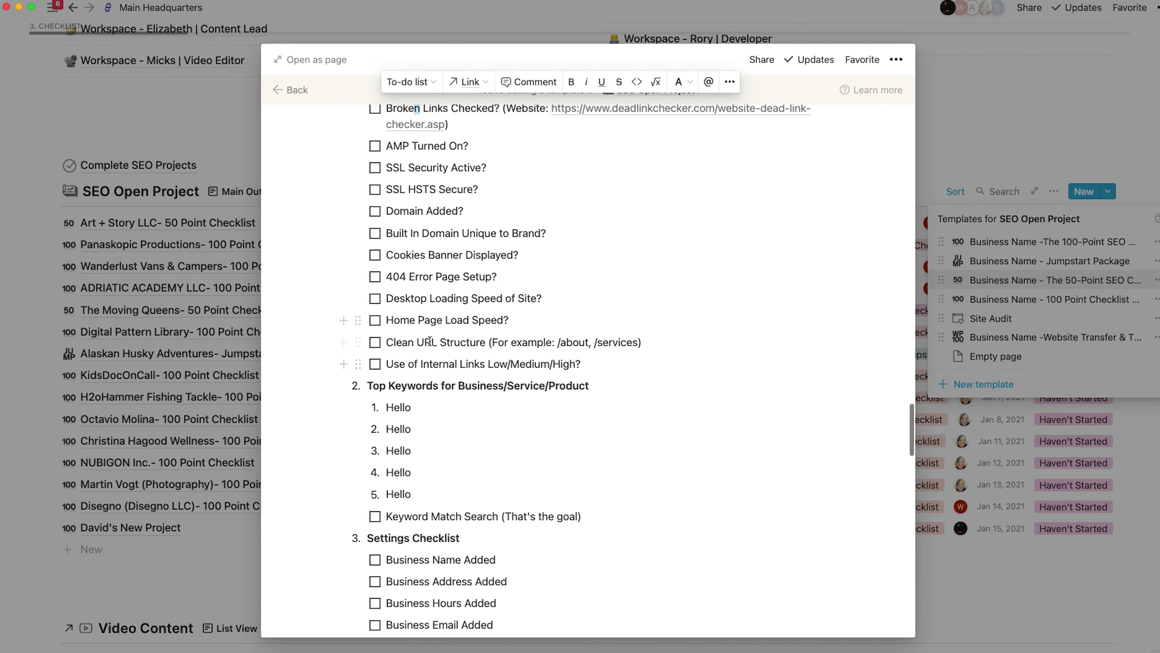
{"action": "left_click", "coordinate": [458, 295]}
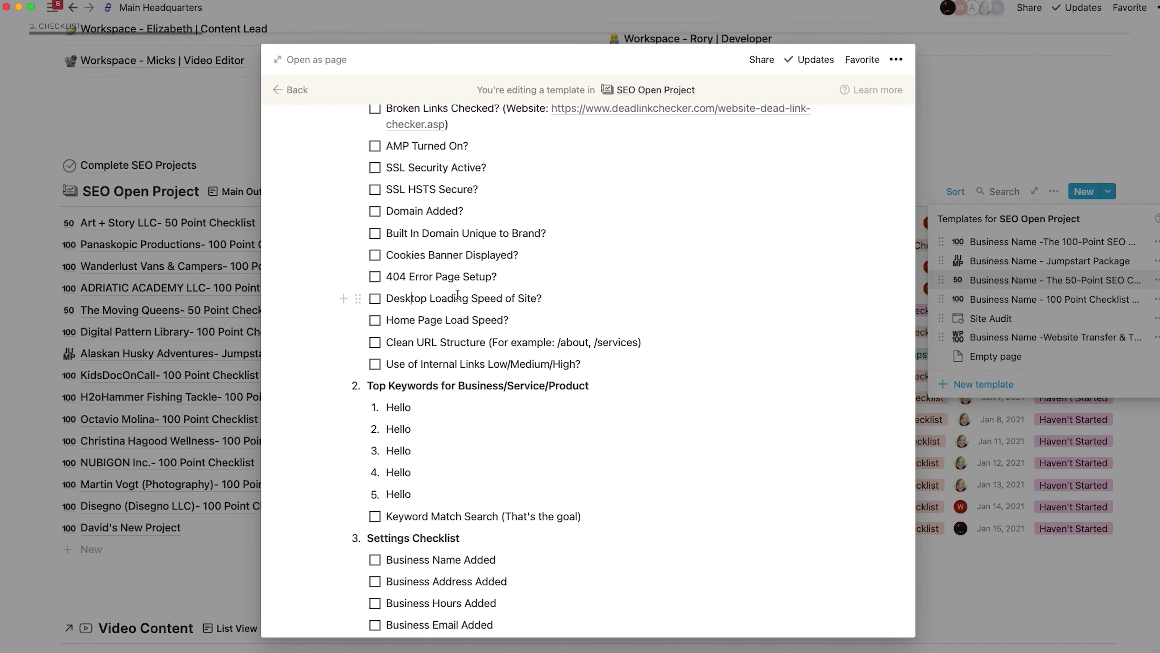
- Cycle Desktop Loading Speed of Site? through heading, bullet, code, sub-page and text, ending as a to-do
{"action": "key", "text": "super+alt+1"}
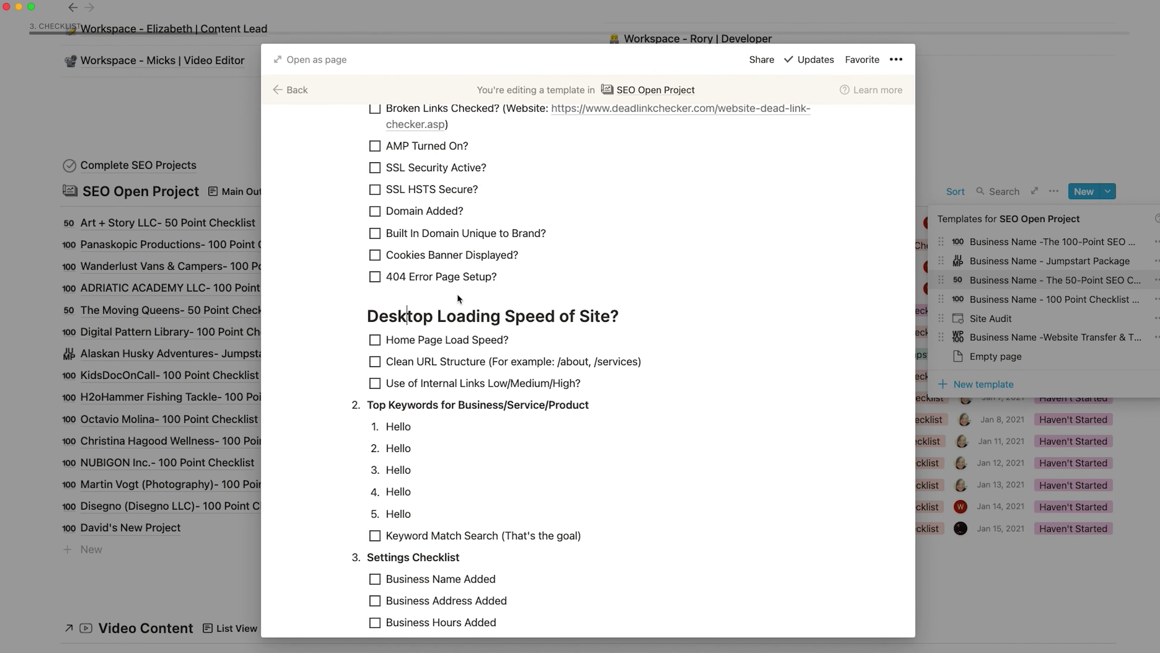
{"action": "key", "text": "super+z"}
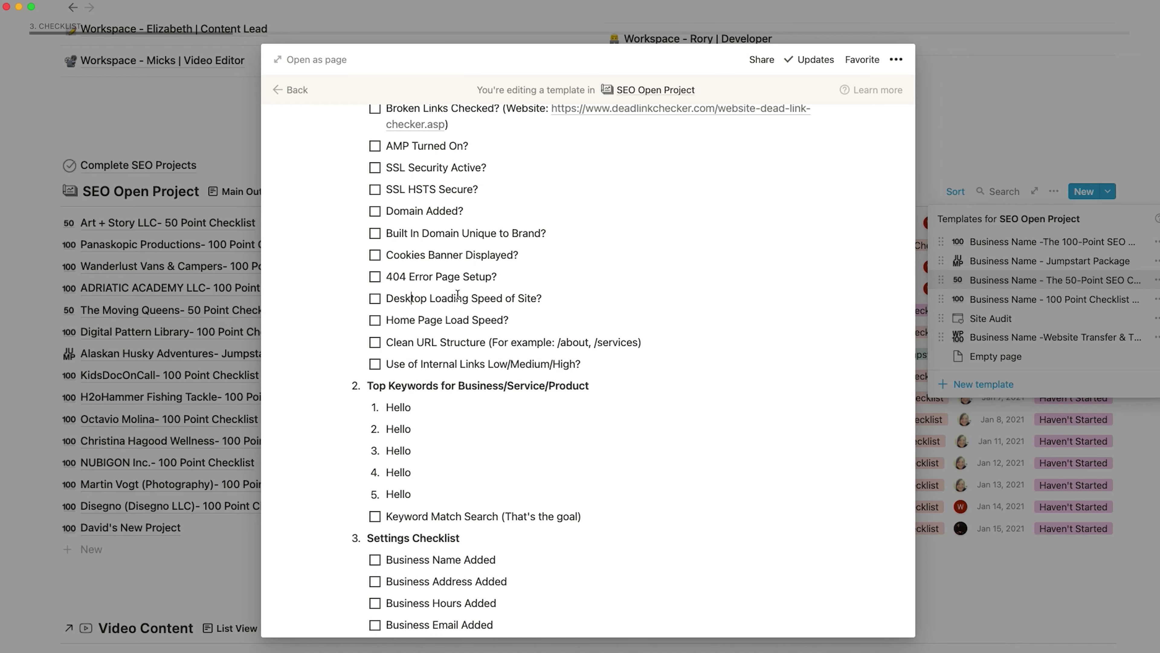
{"action": "key", "text": "super+alt+5"}
{"action": "key", "text": "super+alt+8"}
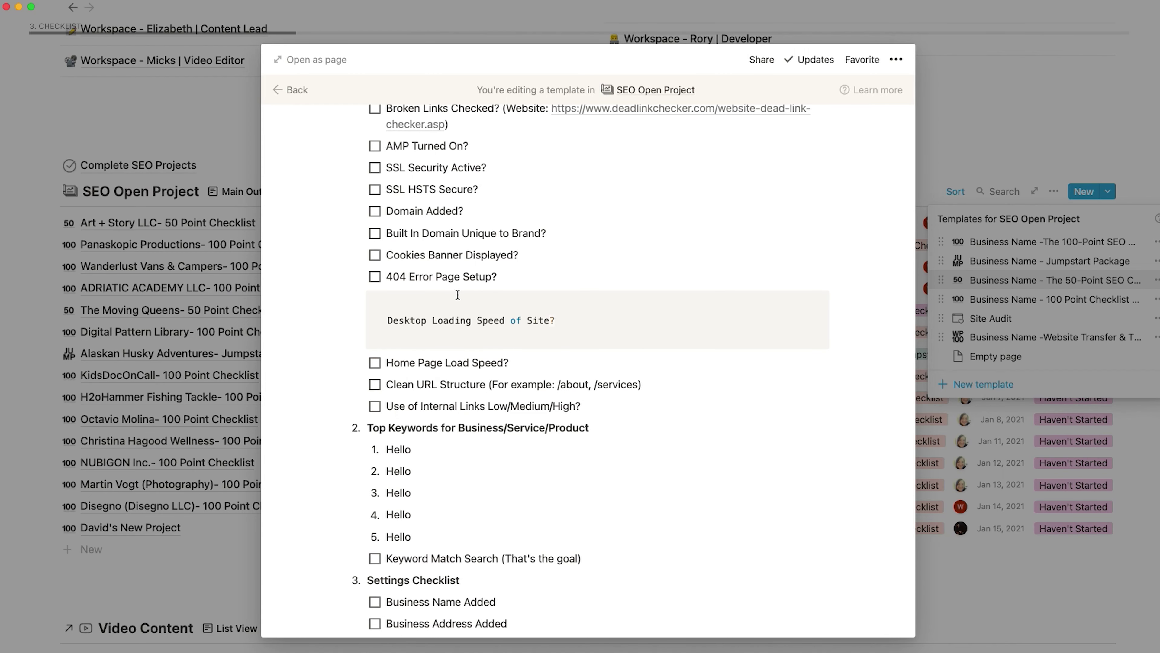
{"action": "key", "text": "super+alt+9"}
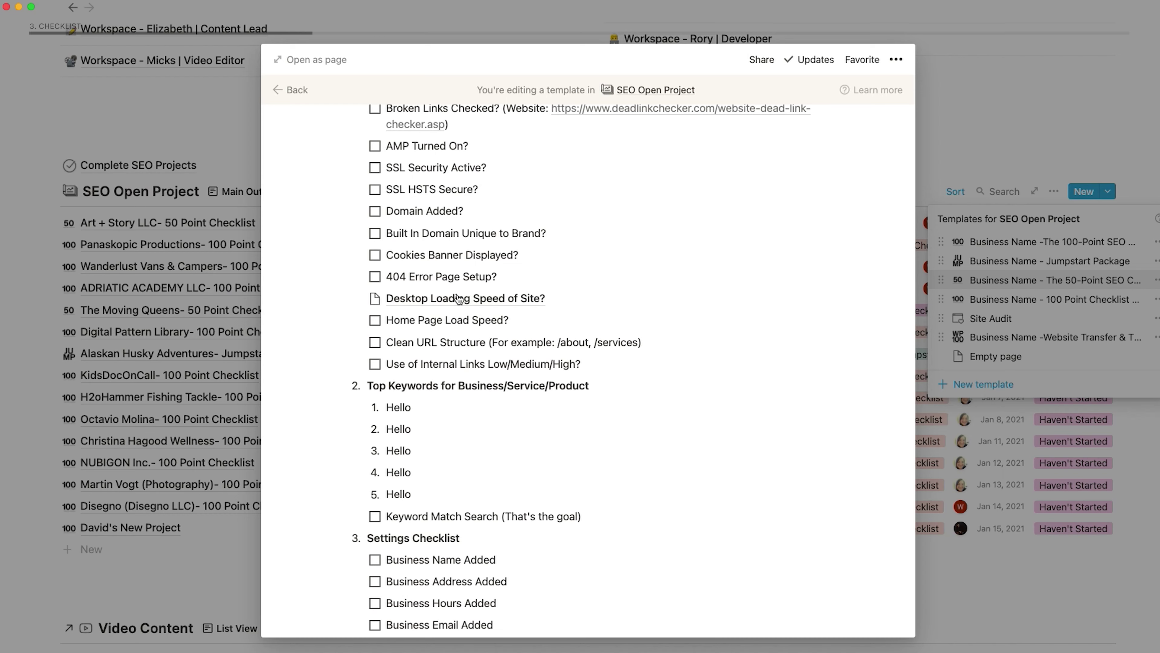
{"action": "key", "text": "super+alt+0"}
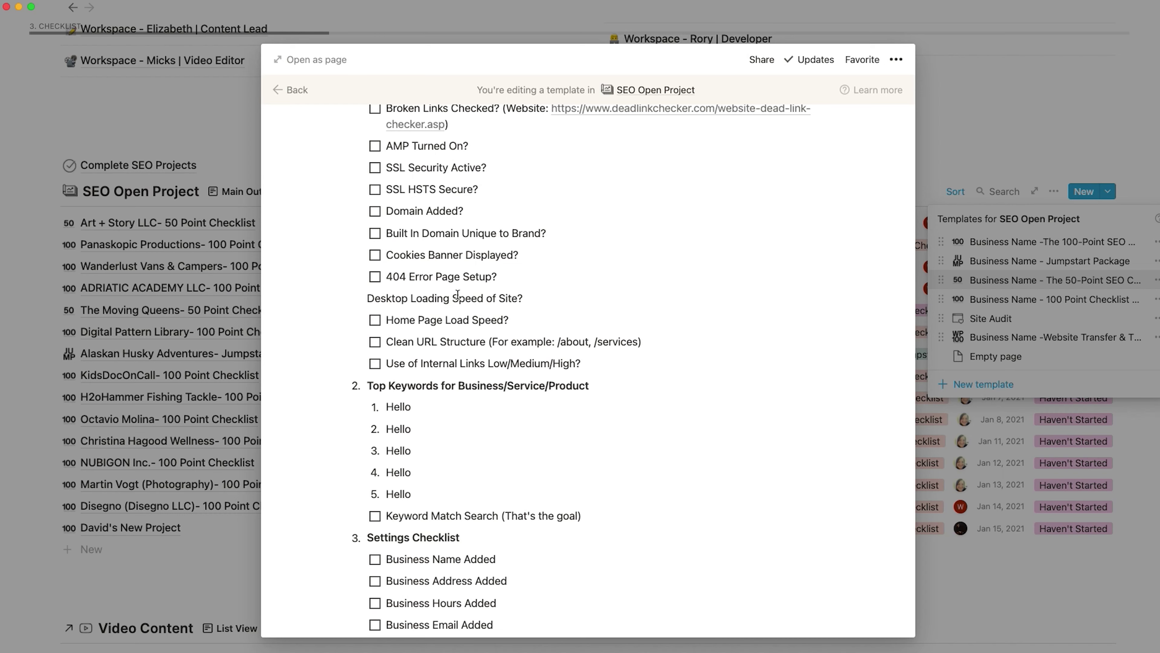
{"action": "key", "text": "super+alt+4"}
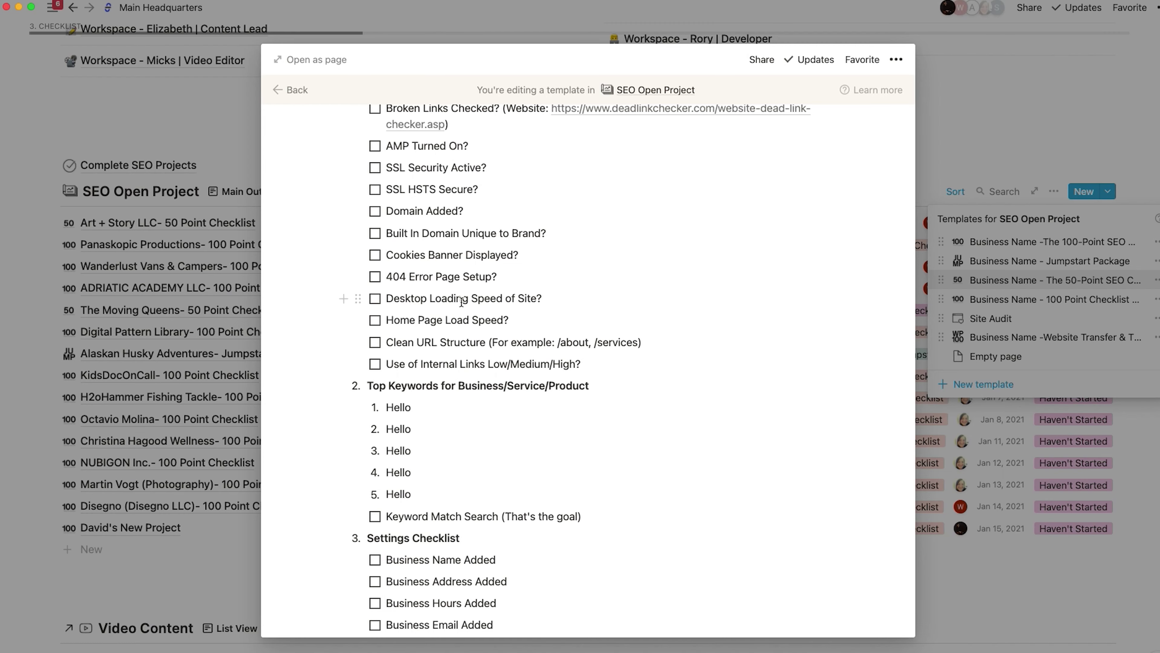
{"action": "scroll", "coordinate": [456, 335], "scroll_direction": "up", "scroll_amount": 1}
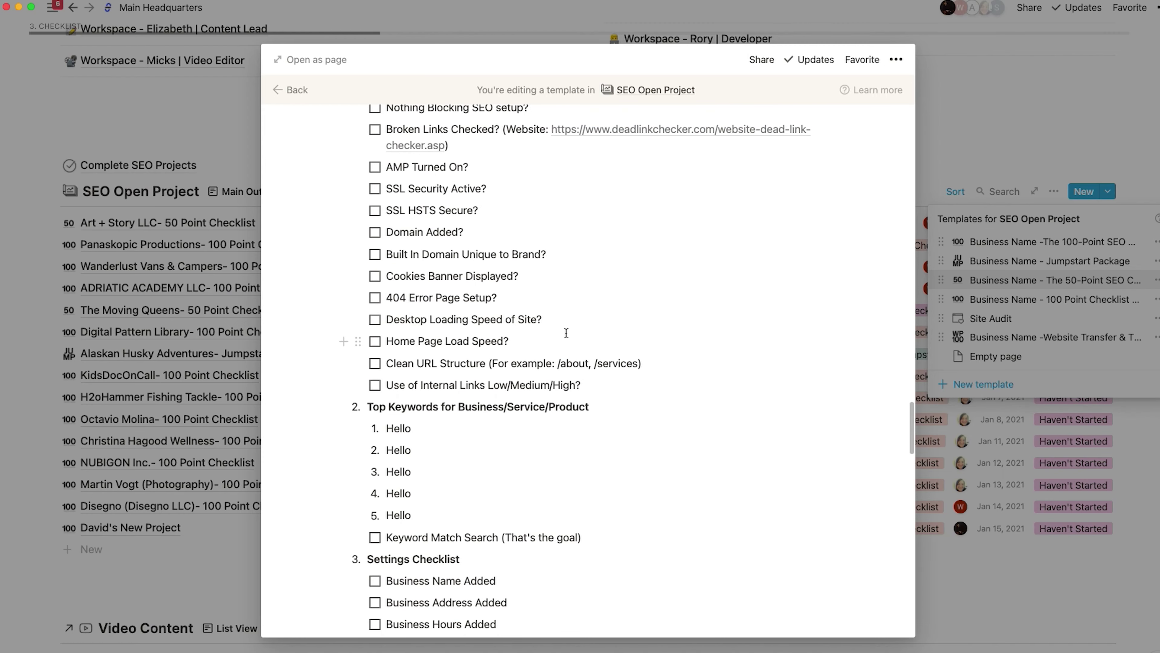
{"action": "type", "text": "/"}
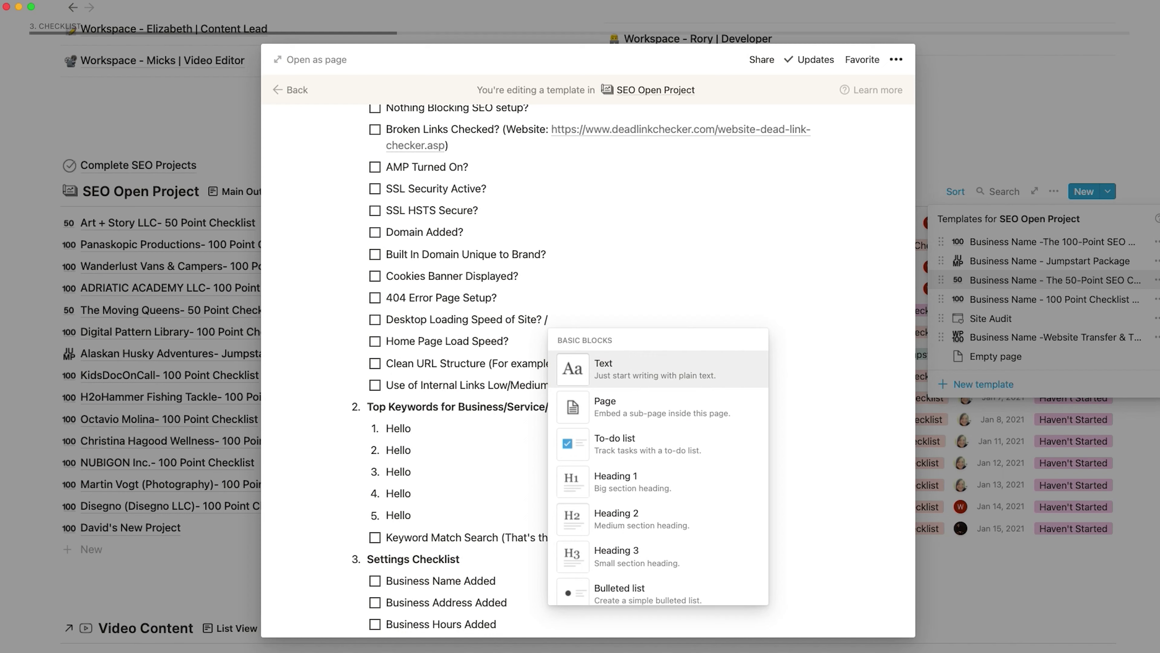
{"action": "type", "text": "turn"}
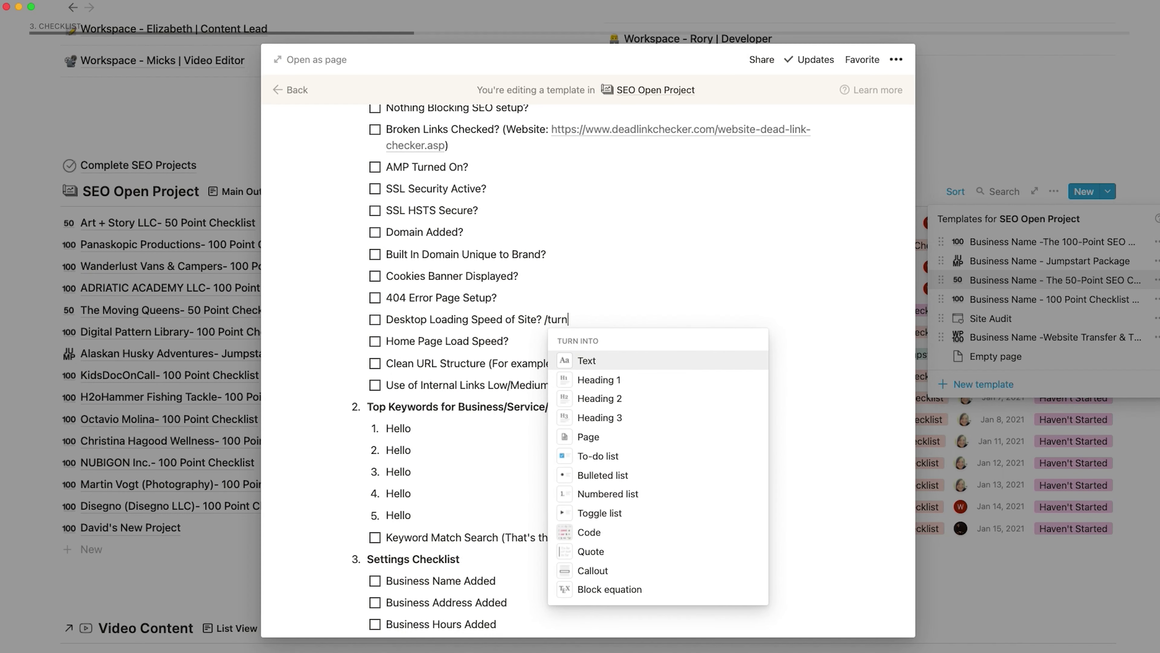
{"action": "type", "text": " quo"}
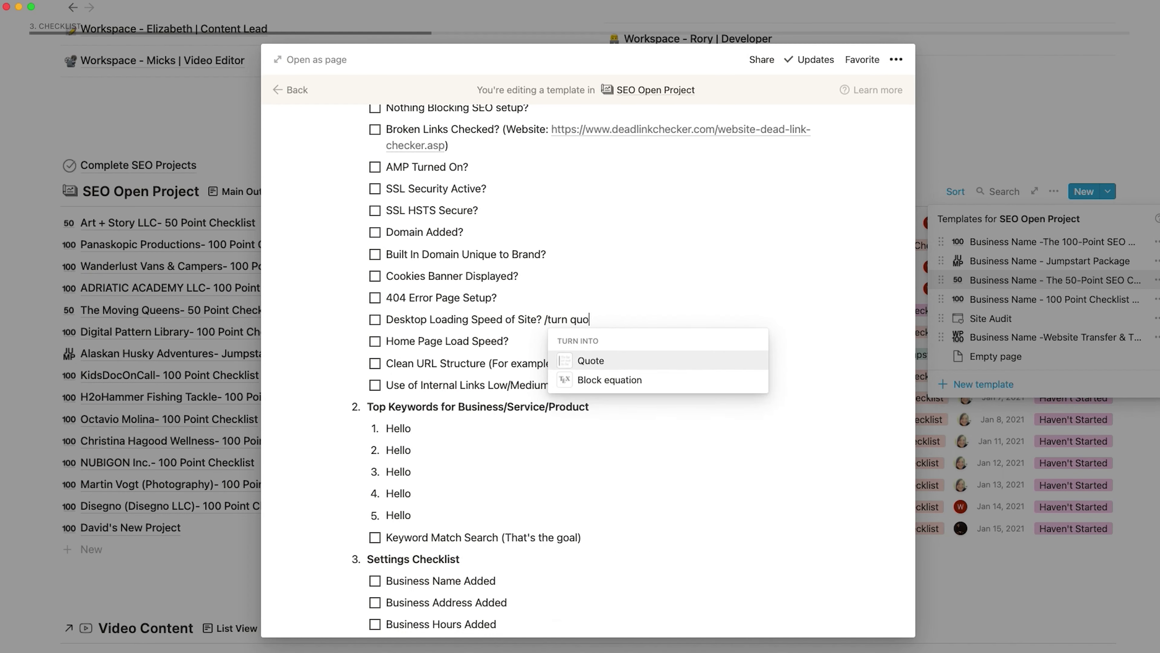
{"action": "key", "text": "Return"}
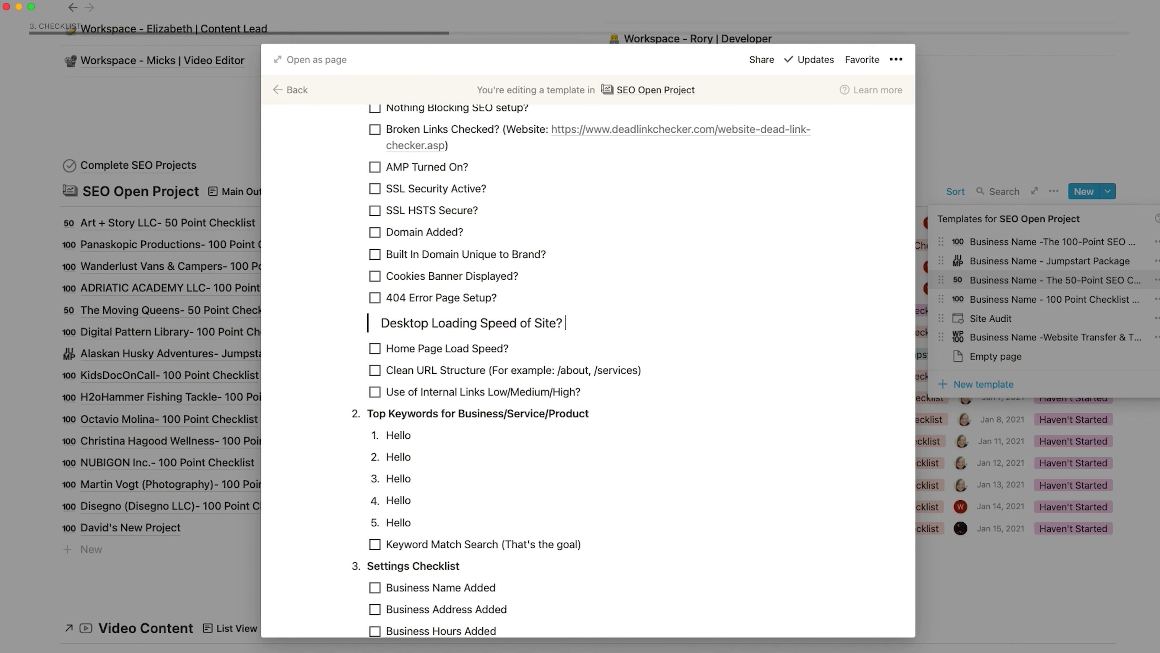
{"action": "type", "text": "/turn"}
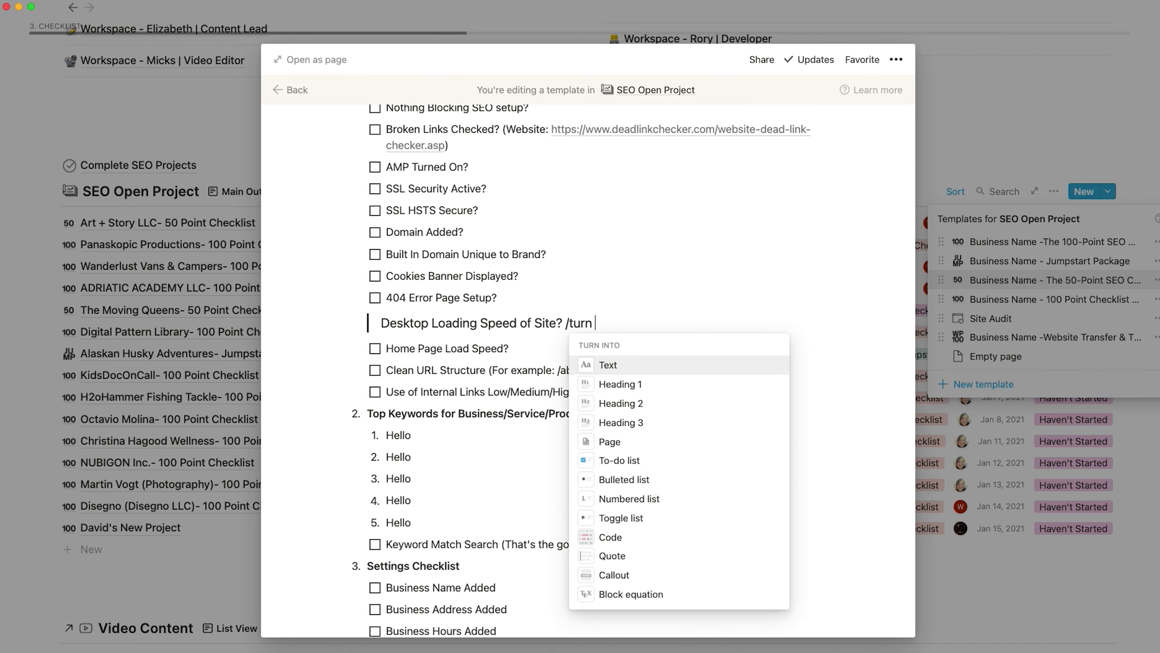
{"action": "type", "text": "to"}
{"action": "key", "text": "Return"}
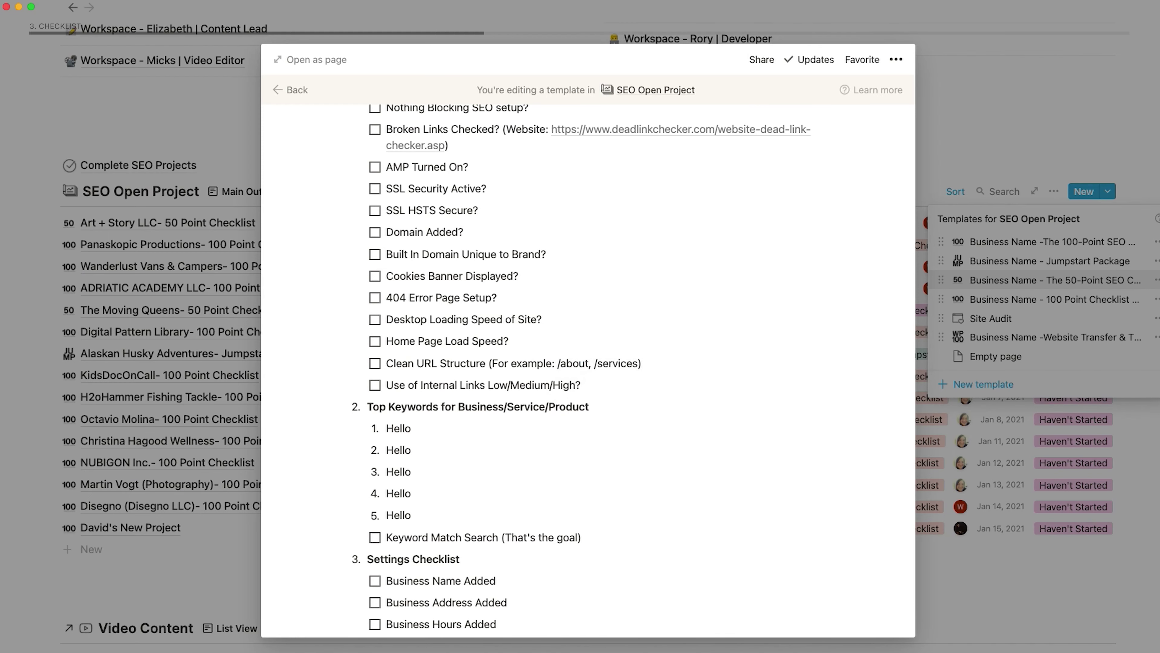
{"action": "type", "text": "/turn"}
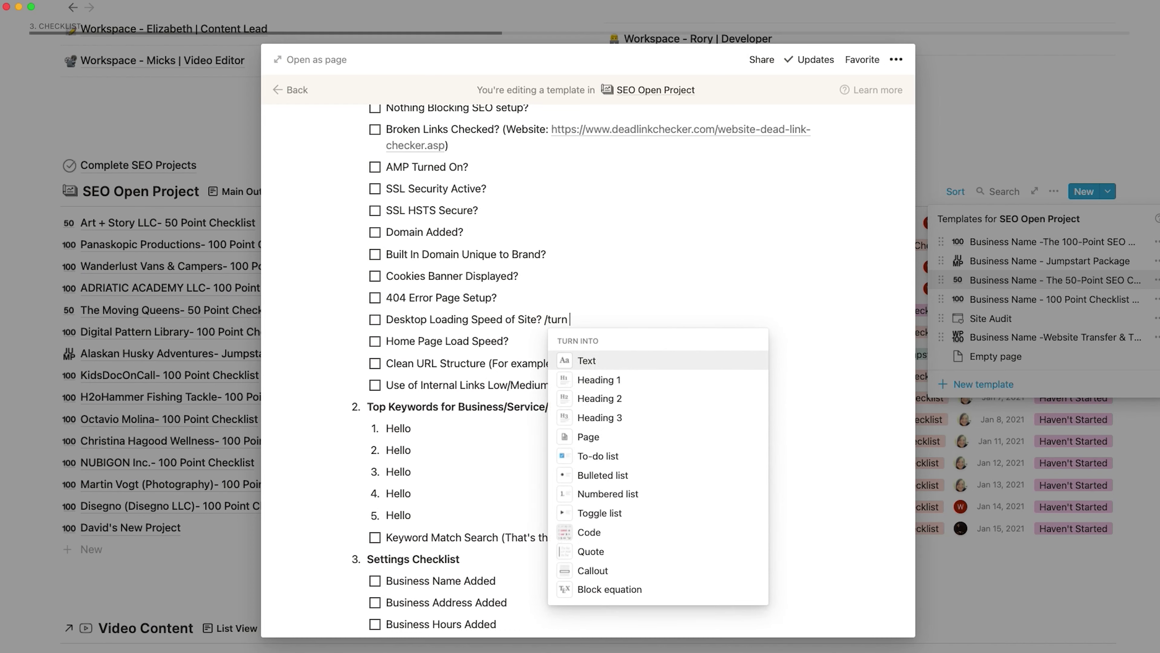
{"action": "type", "text": " call"}
{"action": "key", "text": "Return"}
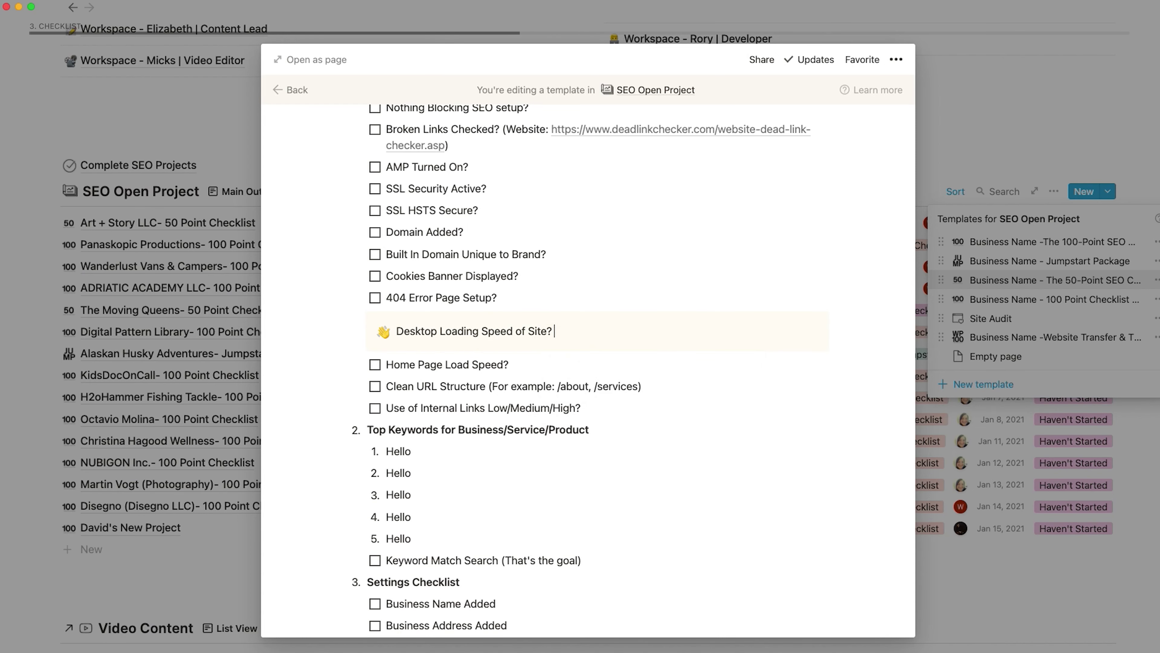
{"action": "key", "text": "super+z"}
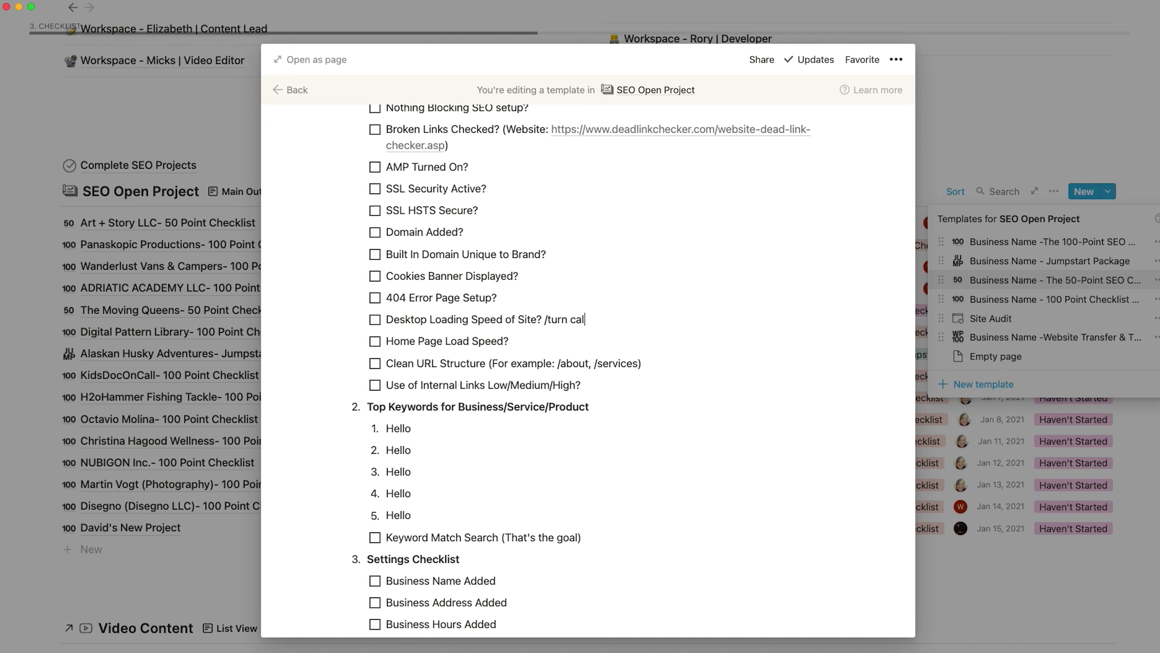
{"action": "key", "text": "BackSpace"}
{"action": "key", "text": "BackSpace"}
{"action": "key", "text": "BackSpace"}
{"action": "key", "text": "BackSpace"}
{"action": "key", "text": "BackSpace"}
{"action": "key", "text": "BackSpace"}
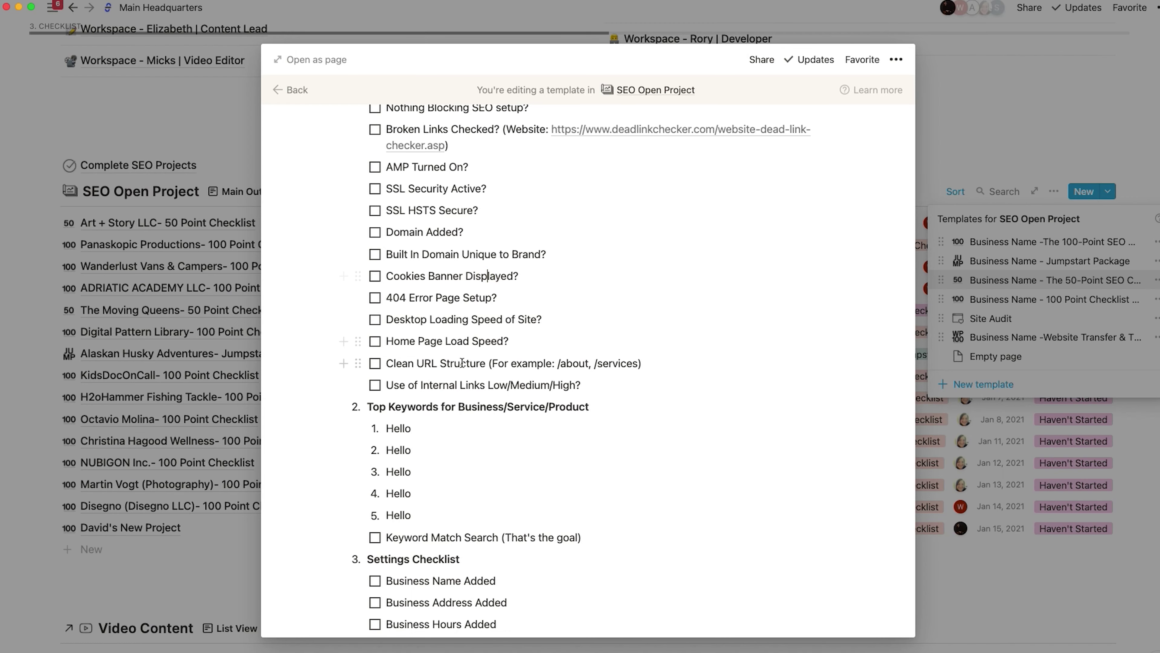
{"action": "scroll", "coordinate": [488, 277], "scroll_direction": "up", "scroll_amount": 6}
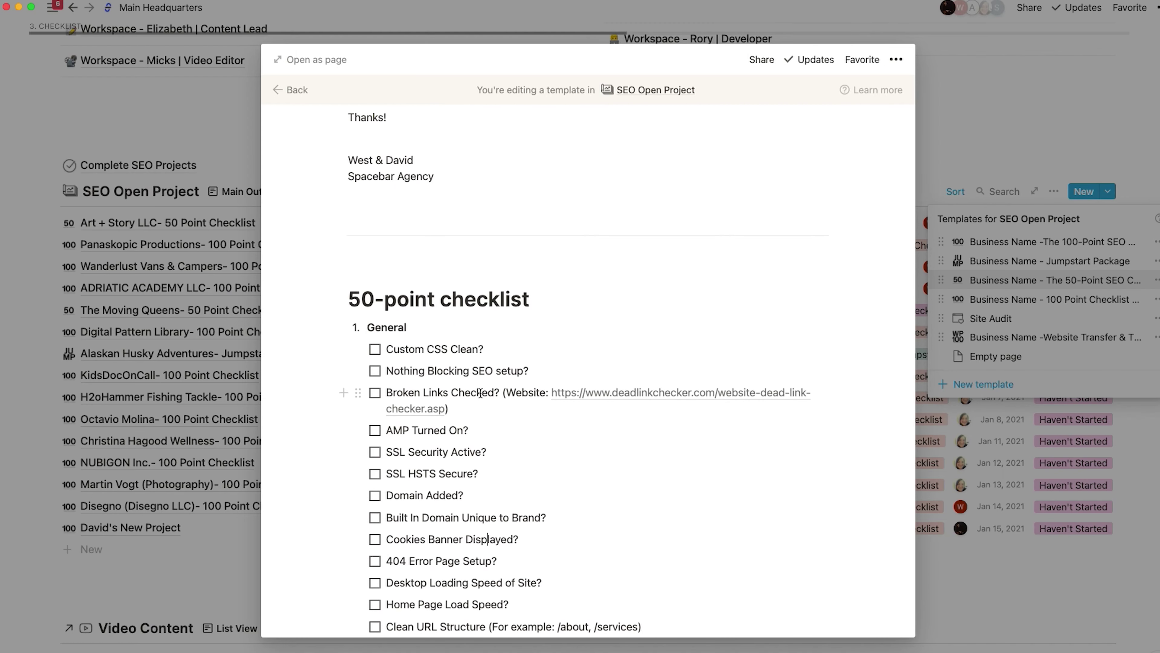
{"action": "left_click", "coordinate": [959, 161]}
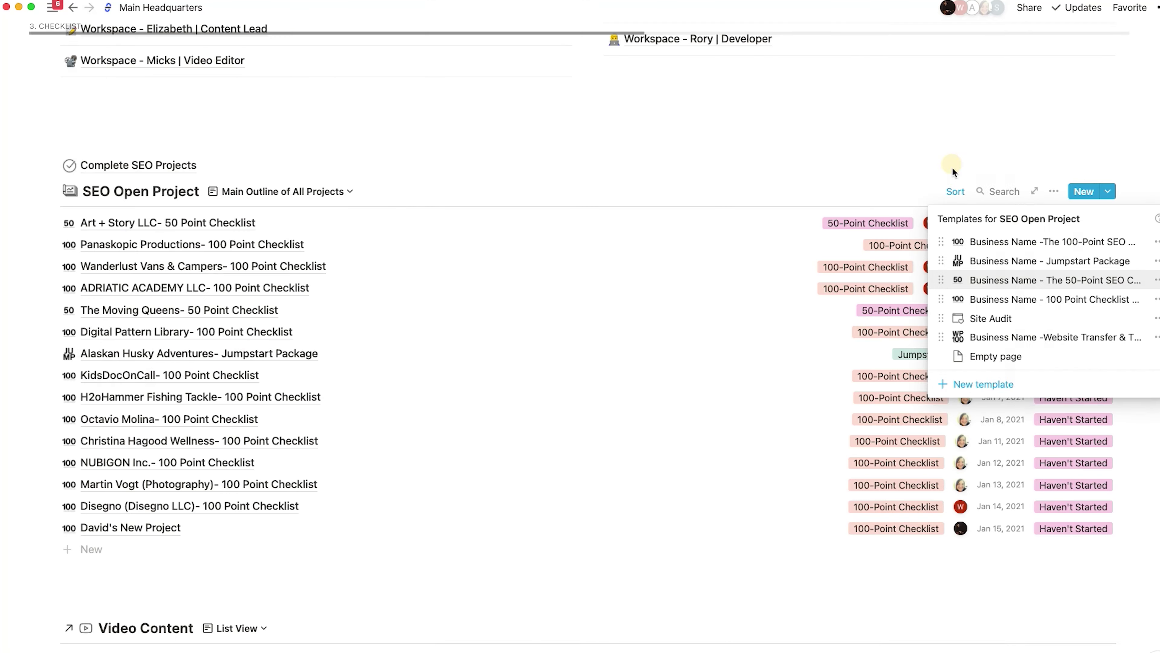
{"action": "left_click", "coordinate": [789, 150]}
{"action": "scroll", "coordinate": [758, 262], "scroll_direction": "down", "scroll_amount": 7}
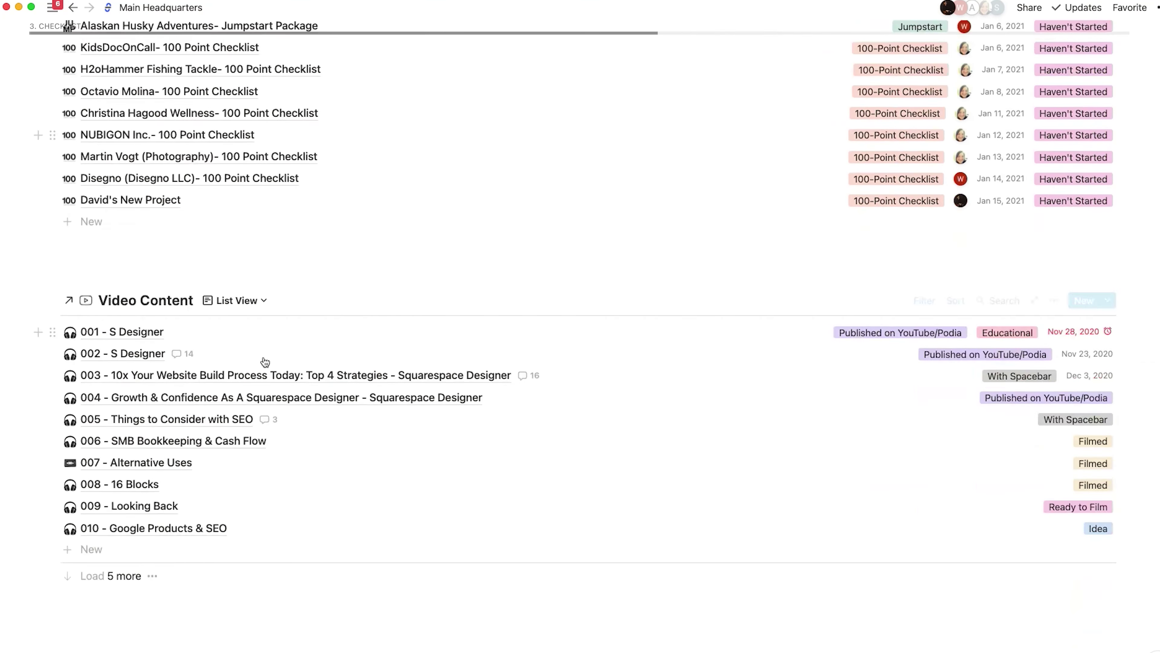
{"action": "left_click", "coordinate": [113, 336]}
{"action": "scroll", "coordinate": [403, 411], "scroll_direction": "down", "scroll_amount": 10}
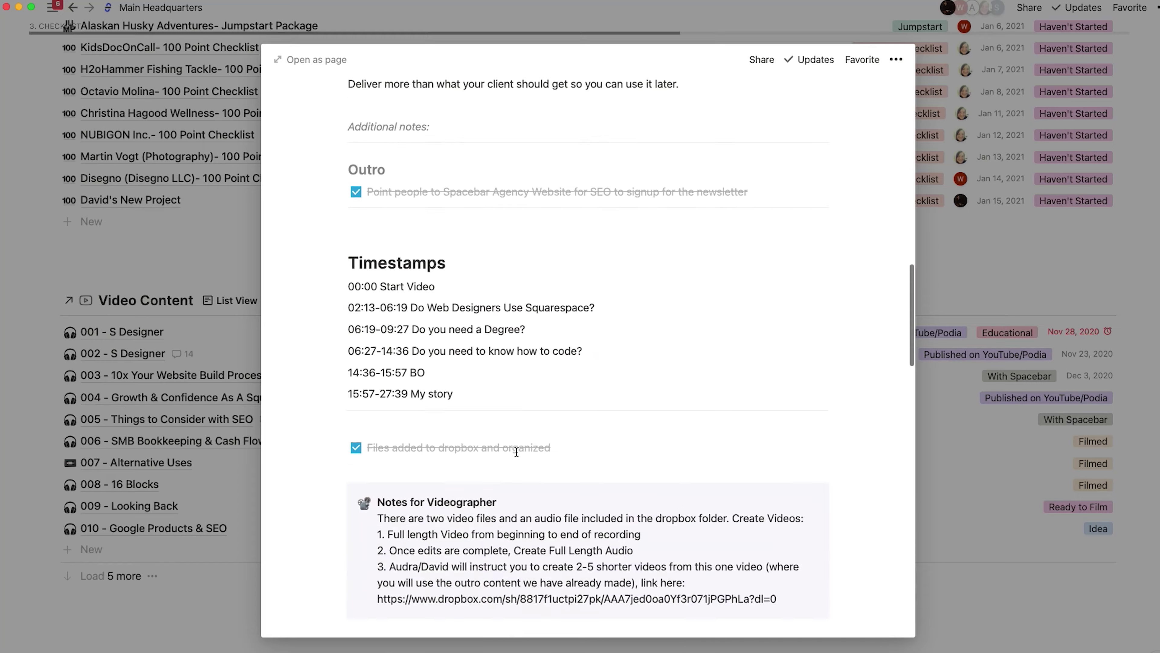
{"action": "left_click", "coordinate": [114, 397]}
{"action": "left_click", "coordinate": [114, 397]}
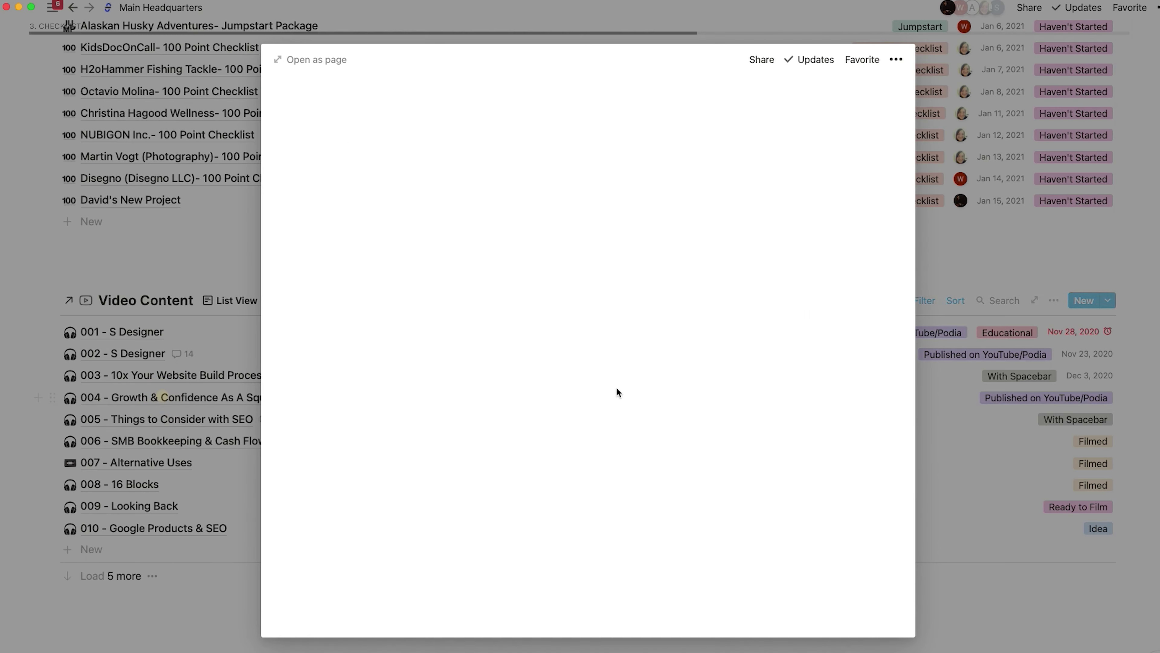
{"action": "scroll", "coordinate": [587, 421], "scroll_direction": "down", "scroll_amount": 15}
{"action": "scroll", "coordinate": [587, 422], "scroll_direction": "up", "scroll_amount": 6}
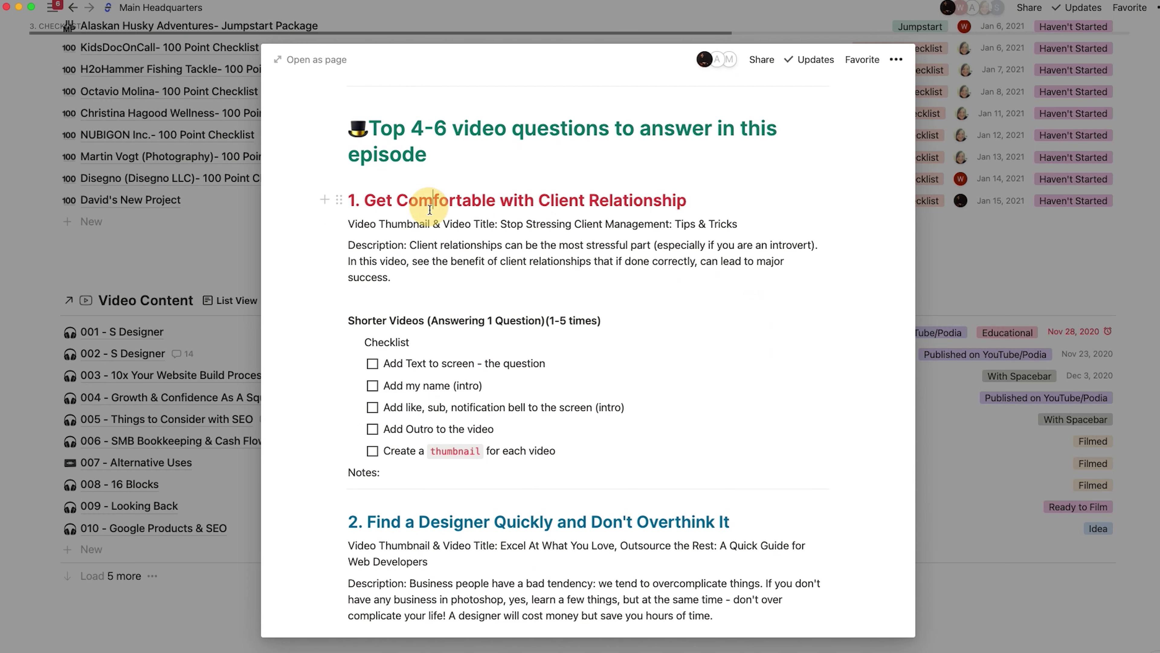
{"action": "left_click_drag", "start_coordinate": [430, 201], "coordinate": [435, 266]}
{"action": "scroll", "coordinate": [435, 264], "scroll_direction": "down", "scroll_amount": 4}
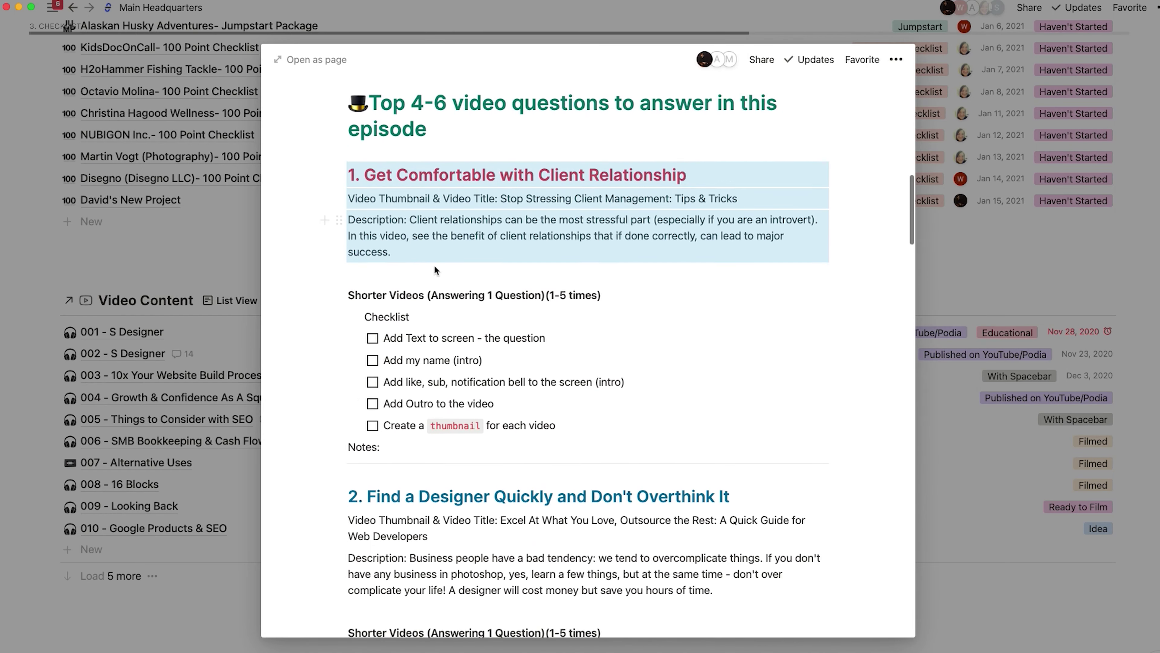
{"action": "scroll", "coordinate": [377, 392], "scroll_direction": "down", "scroll_amount": 15}
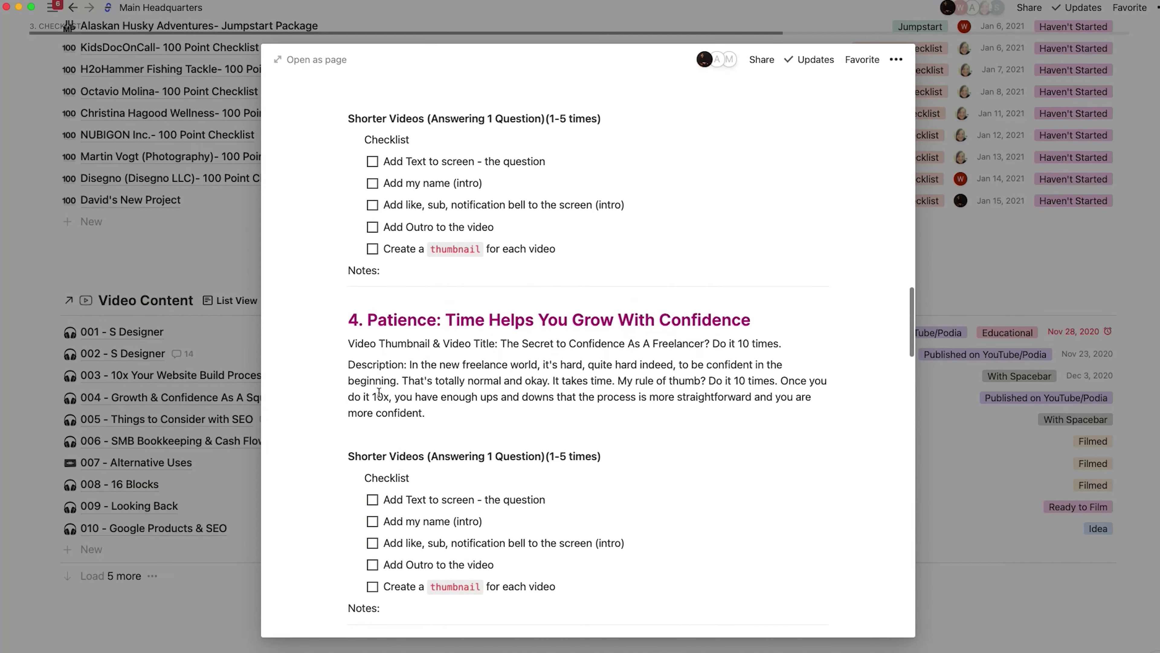
{"action": "scroll", "coordinate": [378, 392], "scroll_direction": "up", "scroll_amount": 15}
{"action": "scroll", "coordinate": [378, 392], "scroll_direction": "up", "scroll_amount": 1}
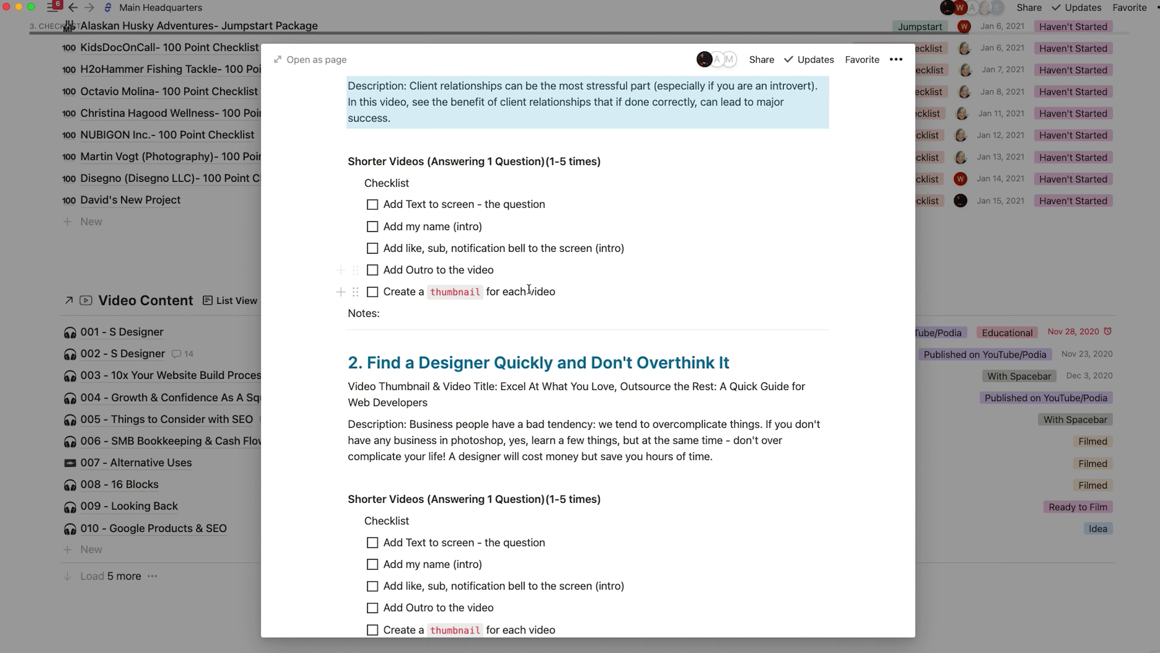
- Close the episode page and open the Long-Format Content (Video/Audio) template for editing
{"action": "left_click", "coordinate": [1121, 299]}
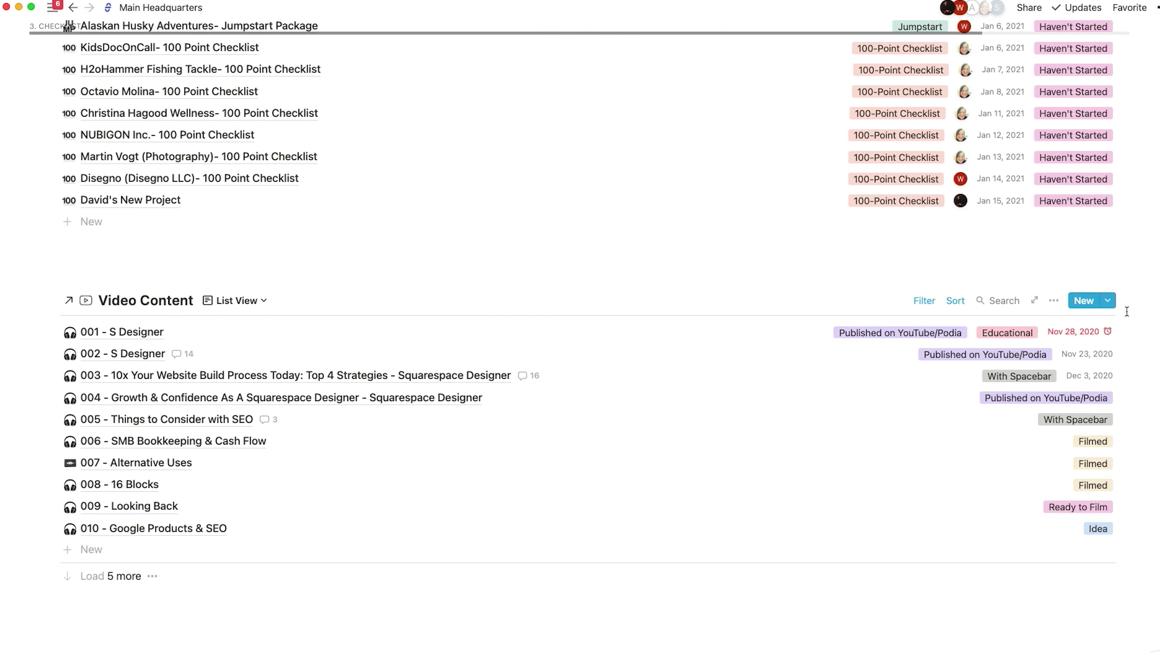
{"action": "left_click", "coordinate": [1108, 300]}
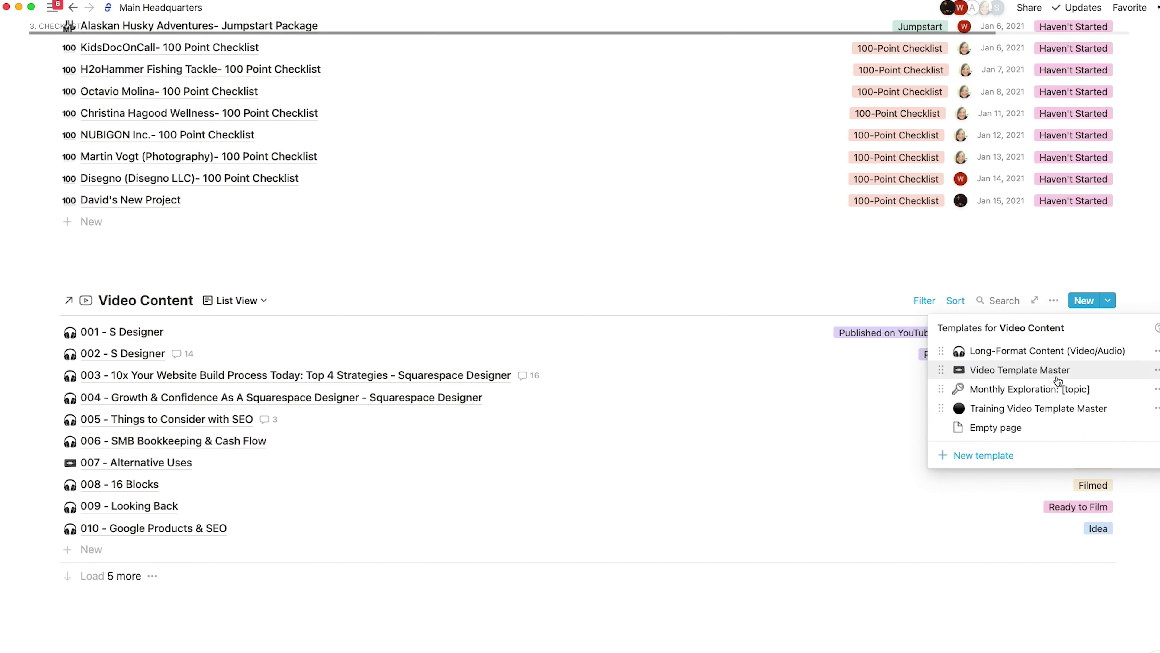
{"action": "left_click", "coordinate": [1157, 351]}
{"action": "left_click", "coordinate": [1042, 331]}
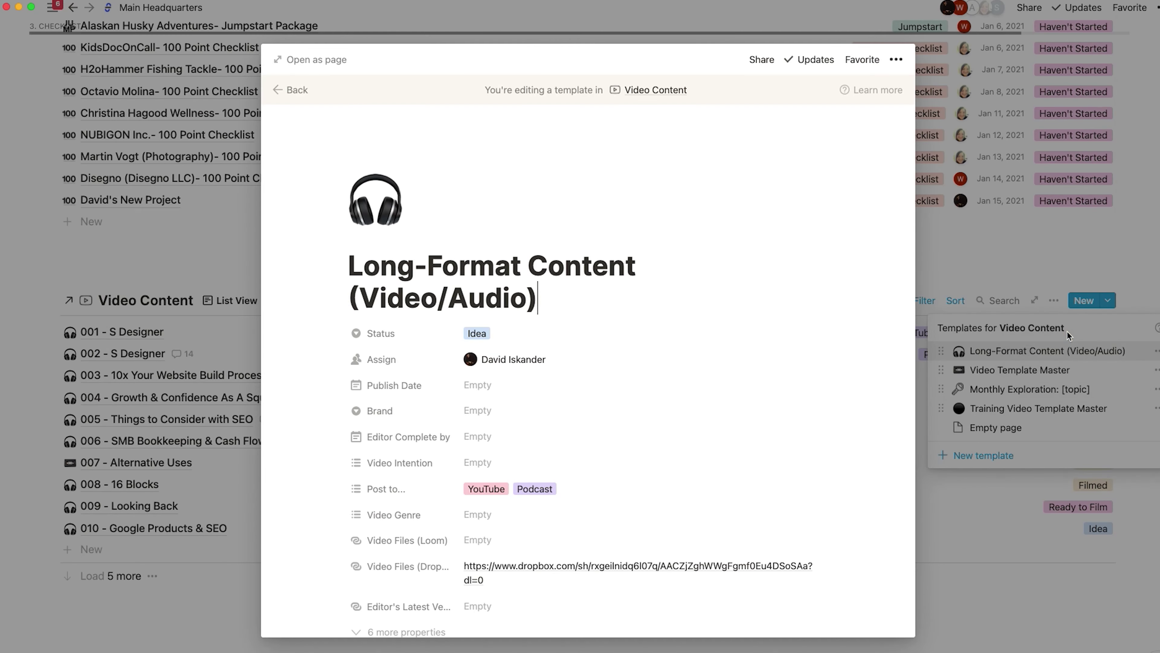
{"action": "scroll", "coordinate": [592, 344], "scroll_direction": "down", "scroll_amount": 10}
{"action": "scroll", "coordinate": [593, 342], "scroll_direction": "down", "scroll_amount": 4}
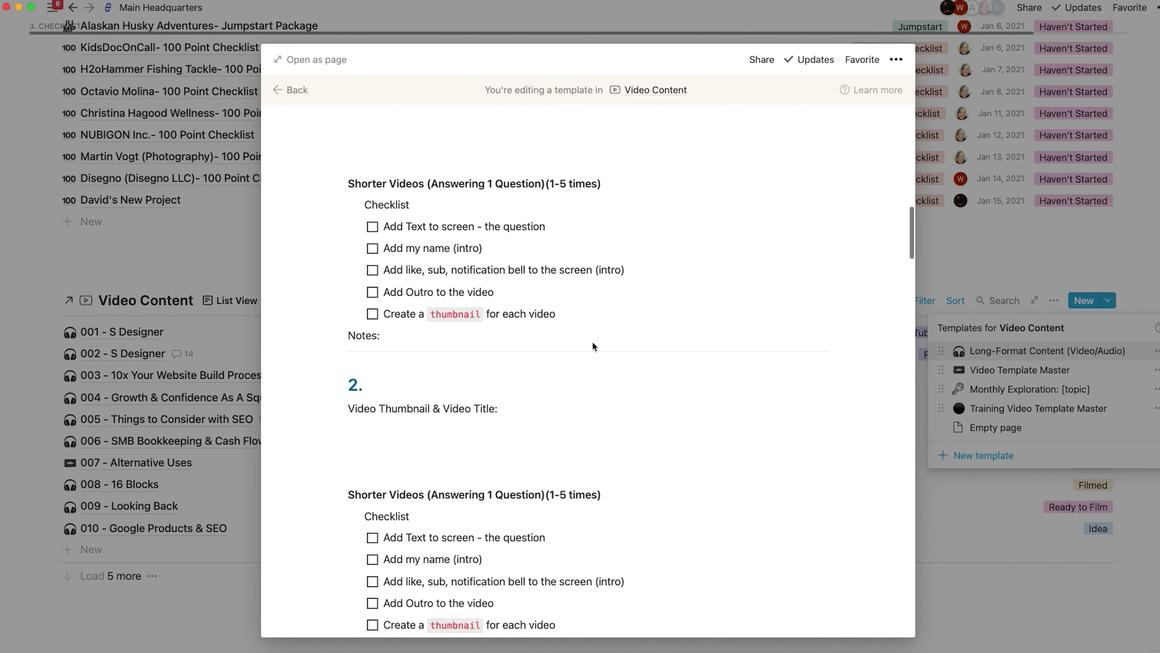
- Add a 'New Item' to-do after the thumbnail tasks in sections 1 and 2
{"action": "left_click", "coordinate": [569, 333]}
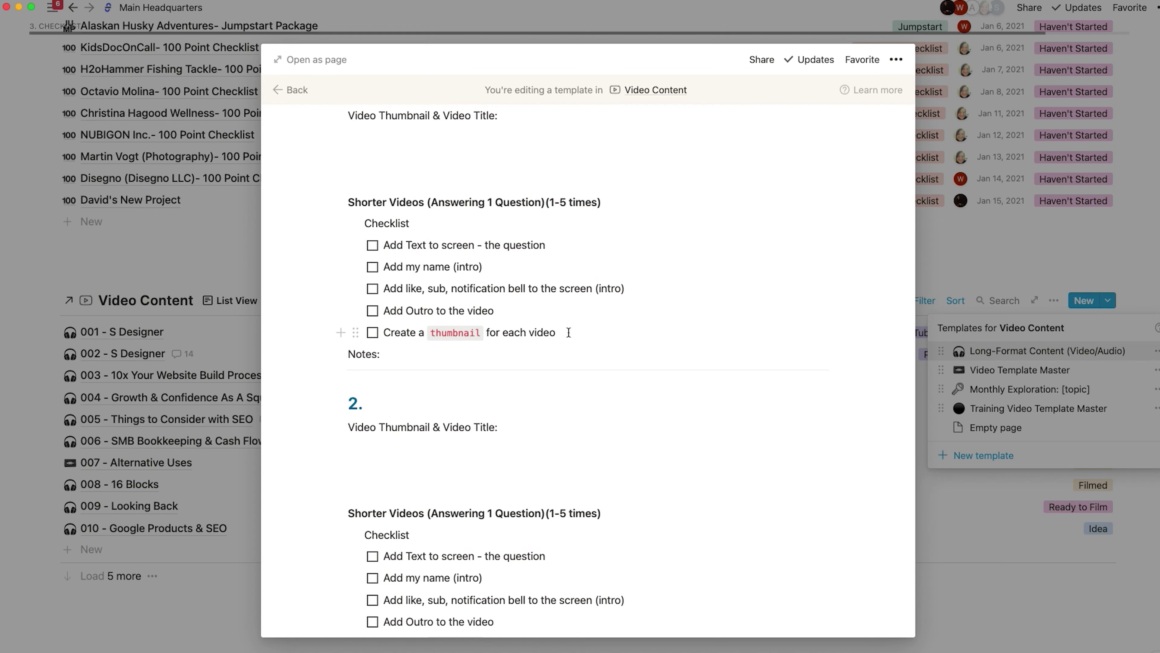
{"action": "key", "text": "Return"}
{"action": "type", "text": "New Itema"}
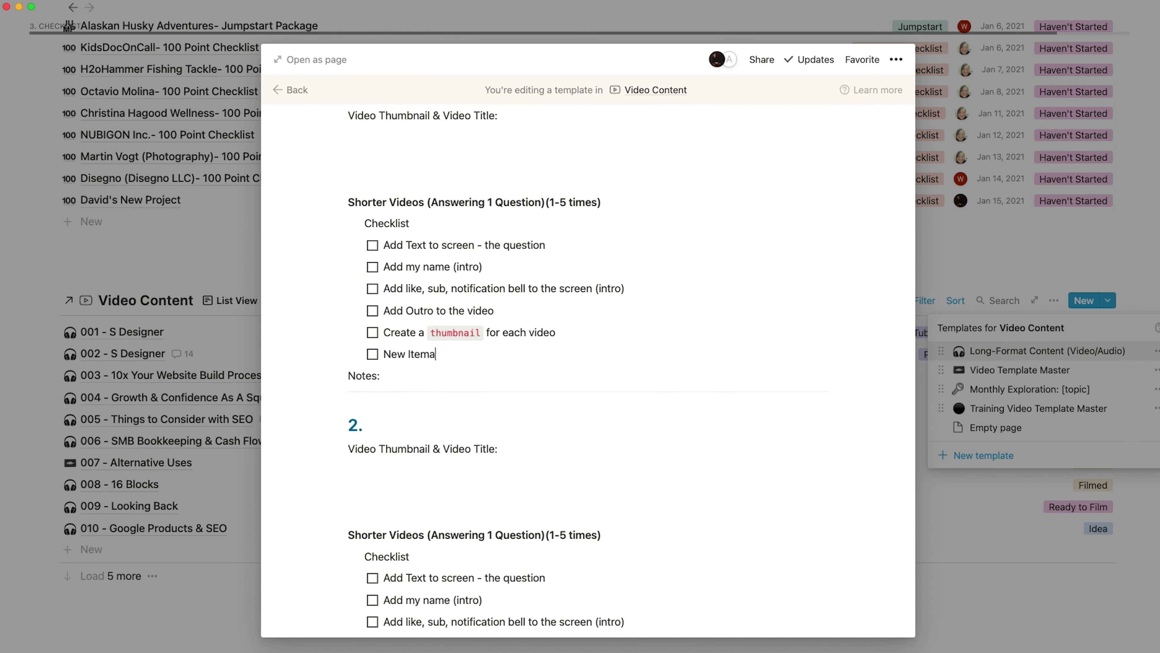
{"action": "key", "text": "shift+super+Left"}
{"action": "key", "text": "super+c"}
{"action": "scroll", "coordinate": [585, 410], "scroll_direction": "down", "scroll_amount": 6}
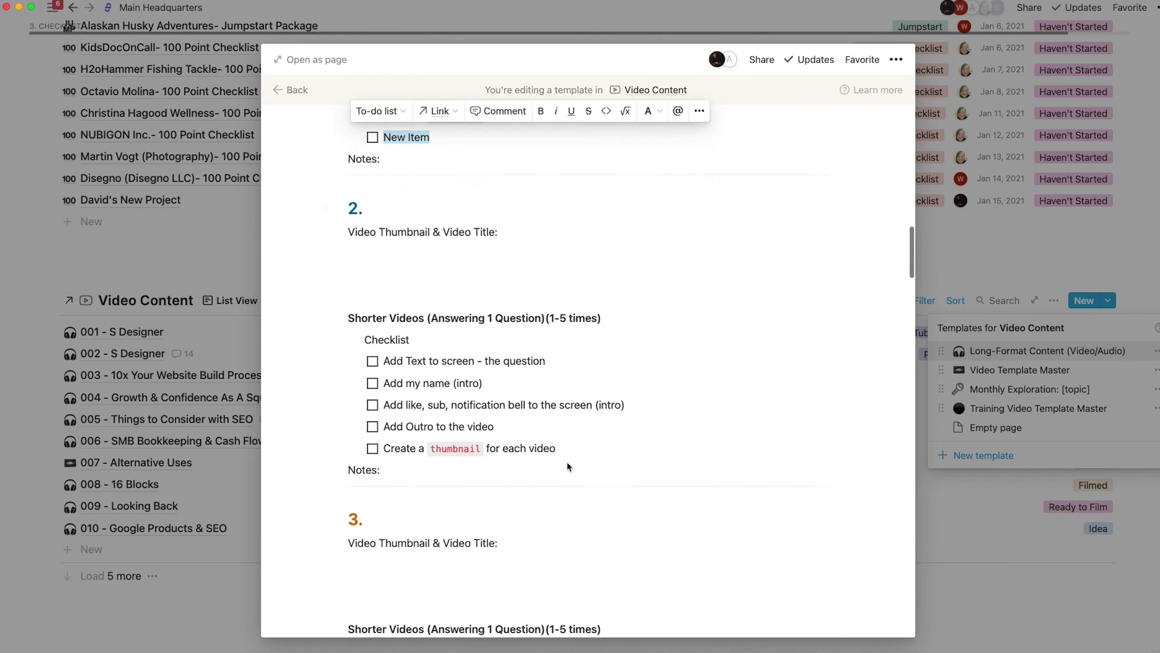
{"action": "left_click", "coordinate": [564, 385]}
{"action": "key", "text": "Return"}
{"action": "key", "text": "super+v"}
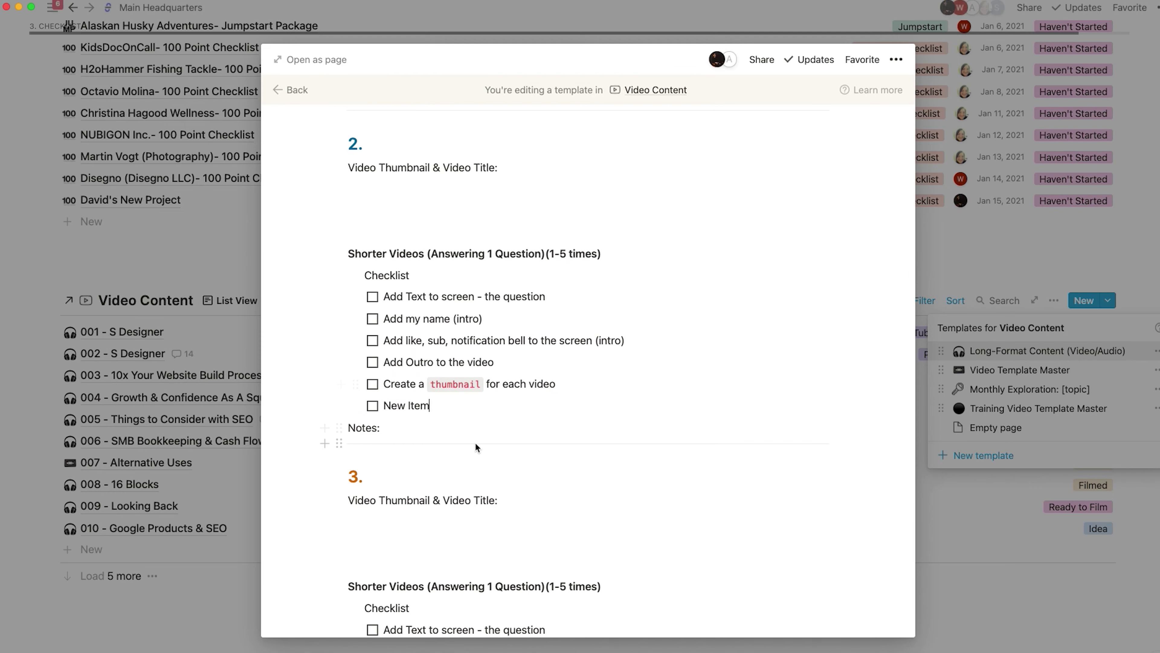
- Paste 'New Item' to-dos after the thumbnail tasks in sections 3 and 4, then close the editor
{"action": "scroll", "coordinate": [557, 412], "scroll_direction": "down", "scroll_amount": 5}
{"action": "left_click", "coordinate": [557, 526]}
{"action": "key", "text": "Return"}
{"action": "key", "text": "super+v"}
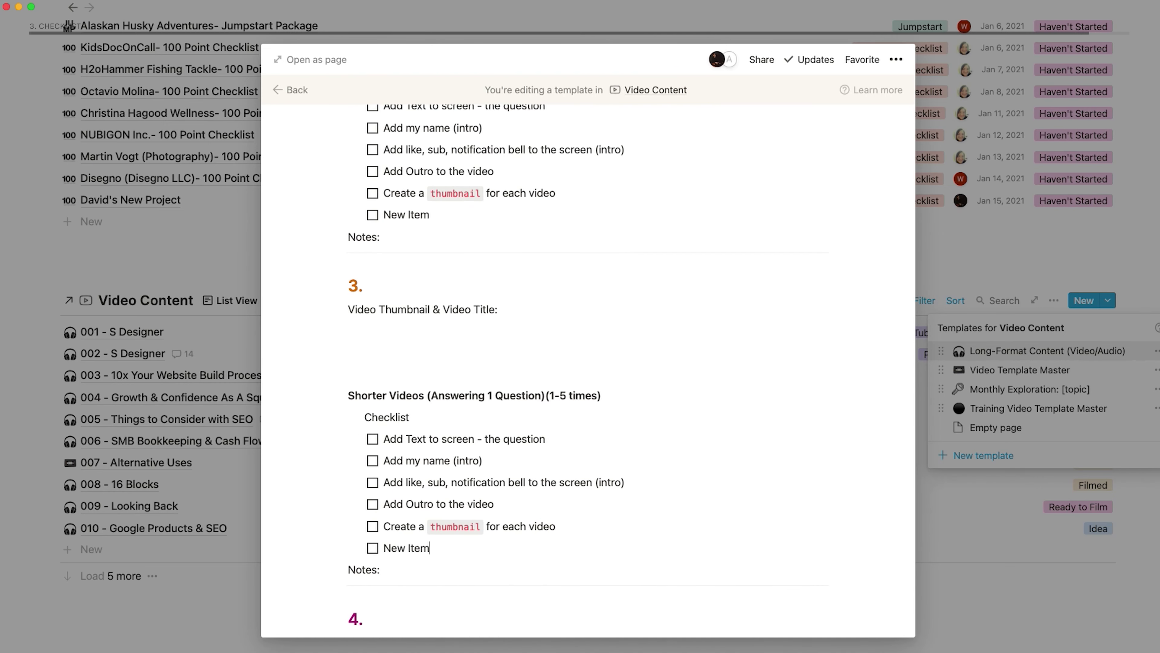
{"action": "scroll", "coordinate": [557, 503], "scroll_direction": "down", "scroll_amount": 6}
{"action": "left_click", "coordinate": [560, 405]}
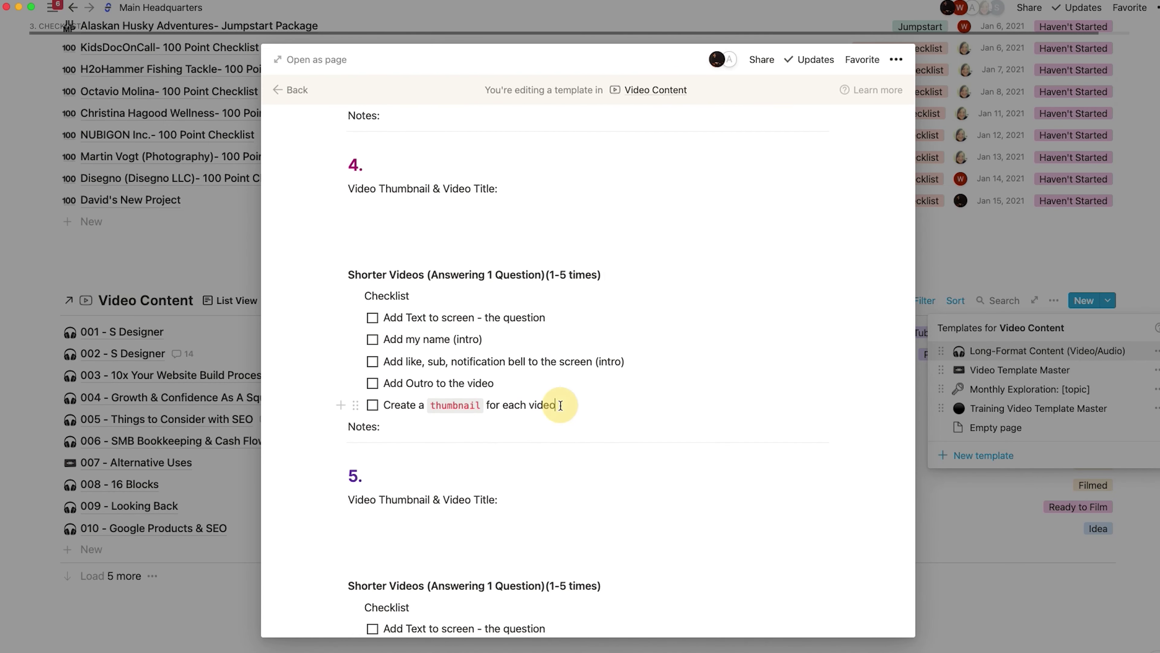
{"action": "key", "text": "Return"}
{"action": "key", "text": "super+v"}
{"action": "scroll", "coordinate": [559, 613], "scroll_direction": "down", "scroll_amount": 5}
{"action": "scroll", "coordinate": [518, 601], "scroll_direction": "down", "scroll_amount": 5}
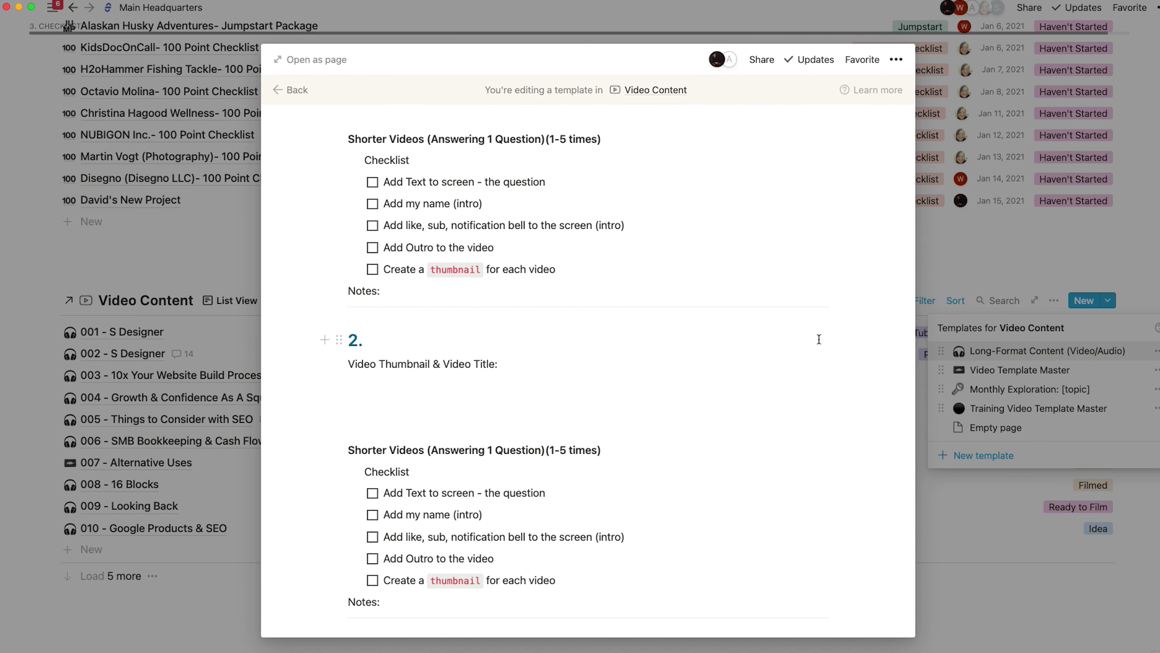
{"action": "left_click", "coordinate": [968, 249]}
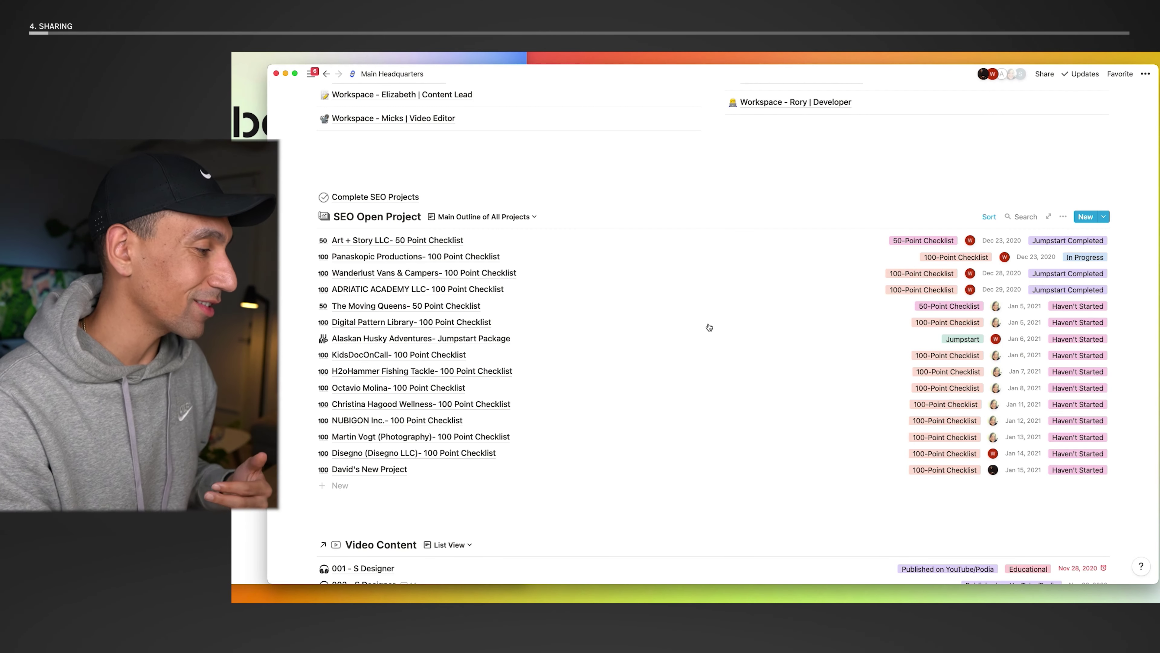
- Open David's New Project in peek view, showing its 100 Point SEO Checklist cover and properties
{"action": "left_click", "coordinate": [367, 472]}
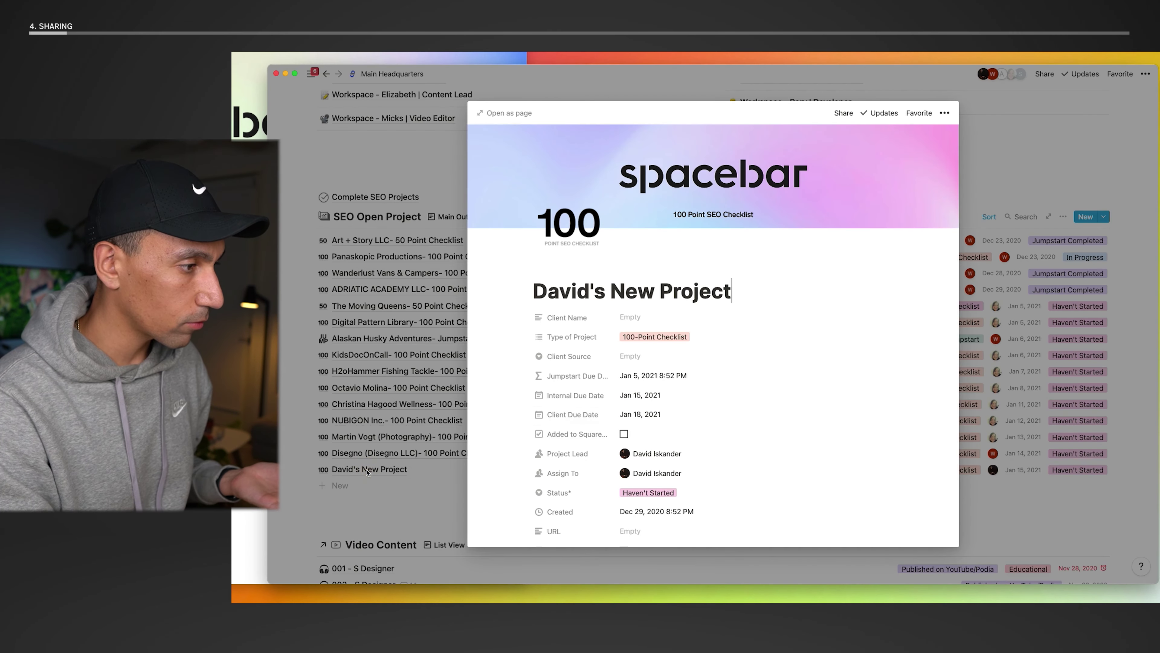
{"action": "scroll", "coordinate": [650, 423], "scroll_direction": "up", "scroll_amount": 1}
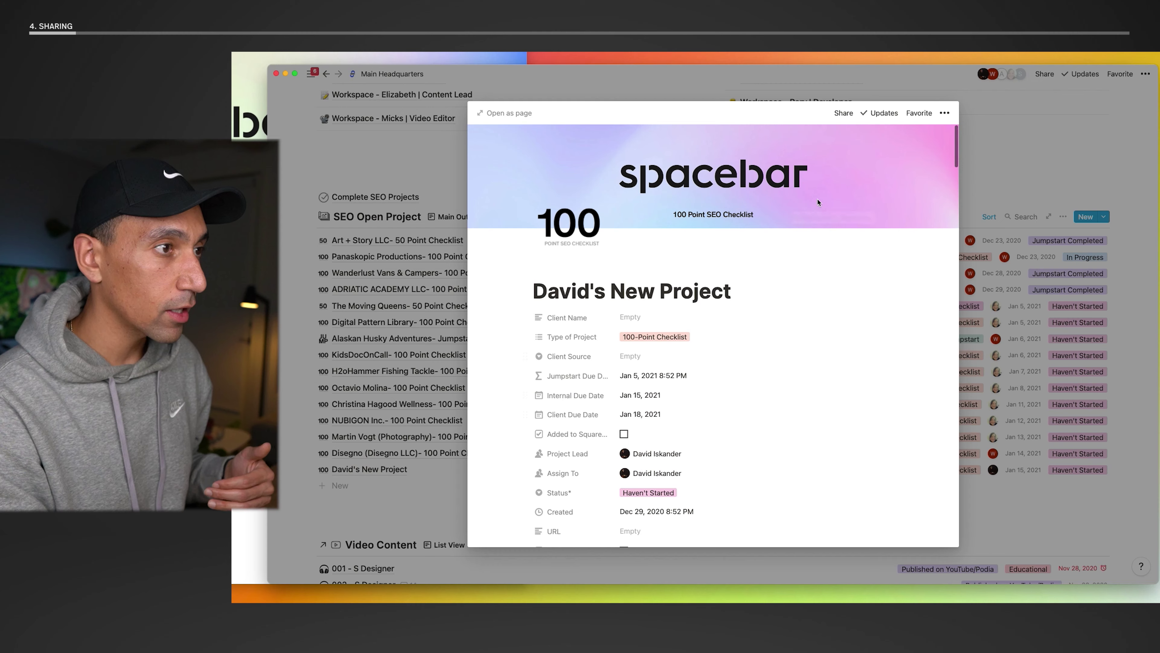
{"action": "left_click", "coordinate": [845, 113]}
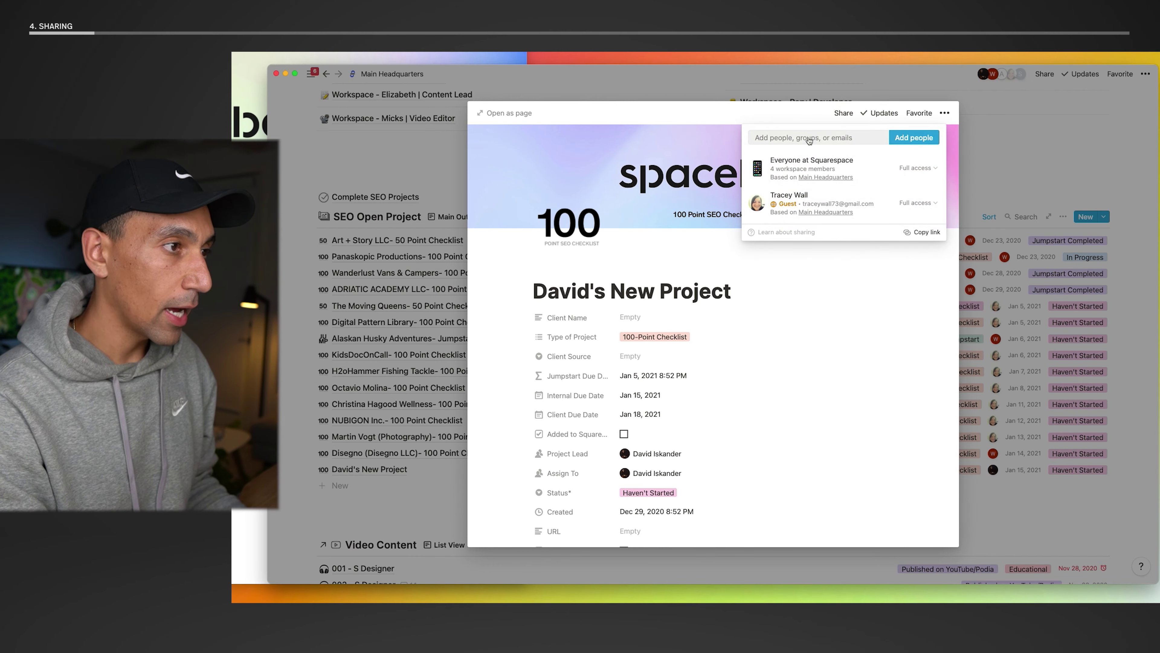
{"action": "left_click", "coordinate": [809, 138]}
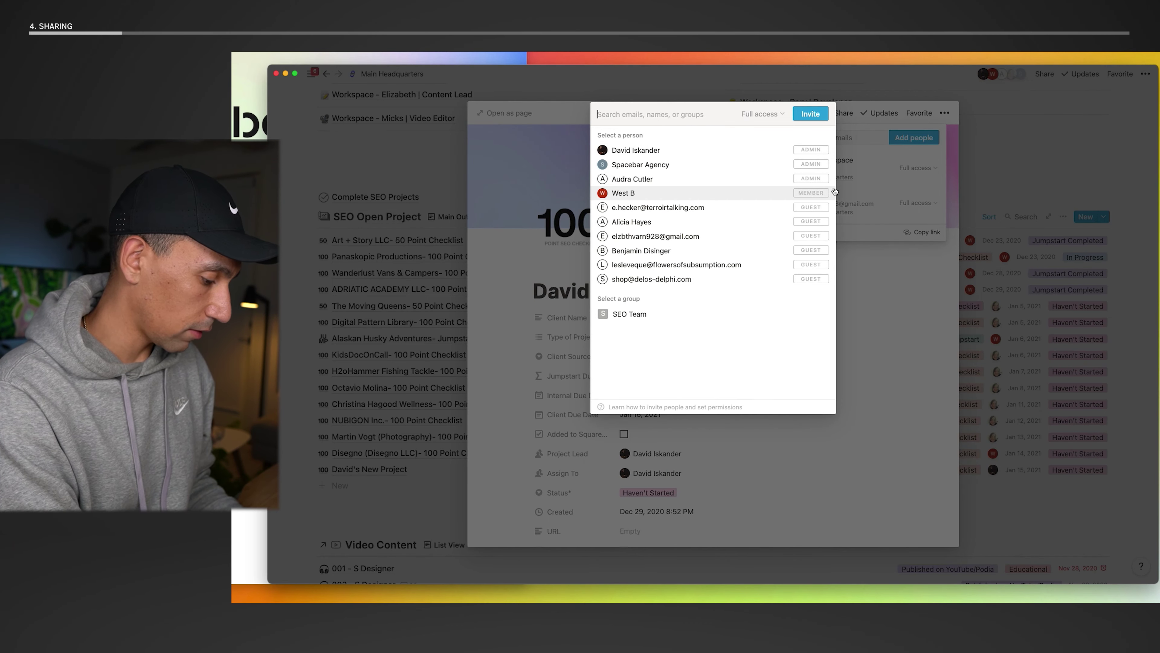
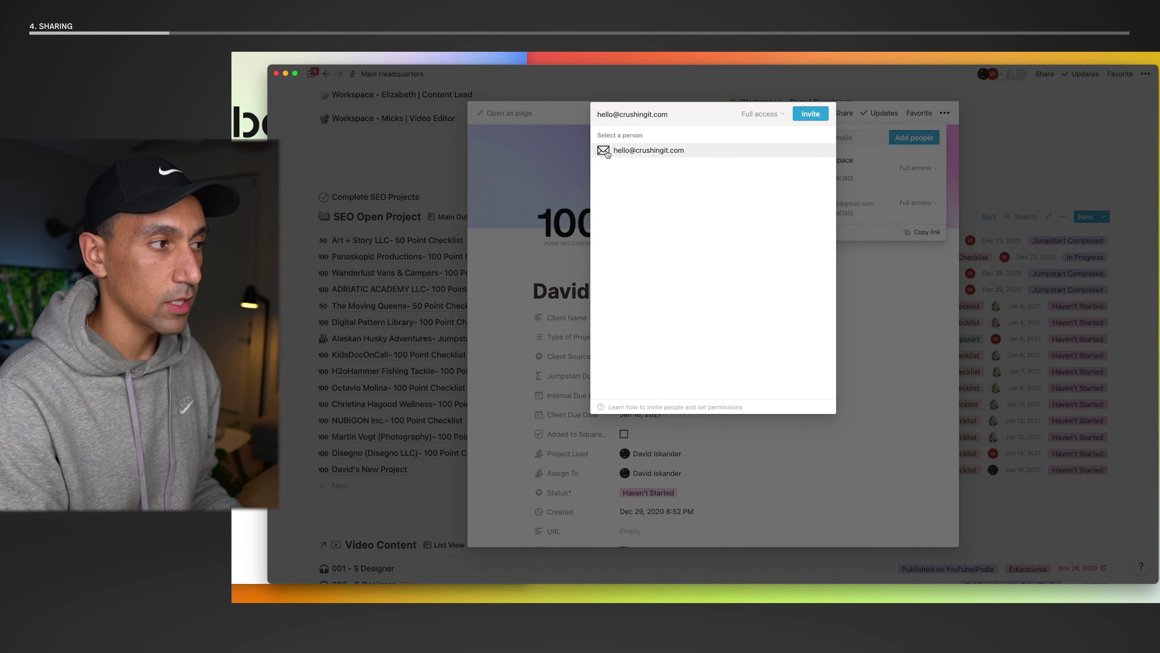
{"action": "left_click", "coordinate": [657, 153]}
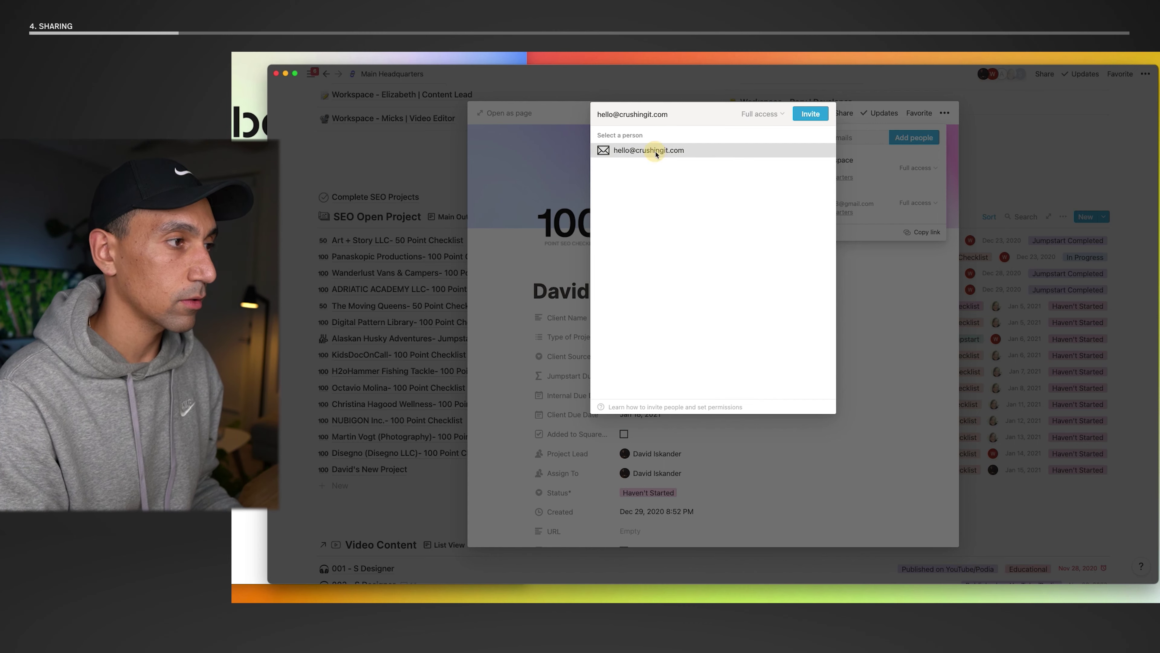
{"action": "left_click", "coordinate": [767, 114]}
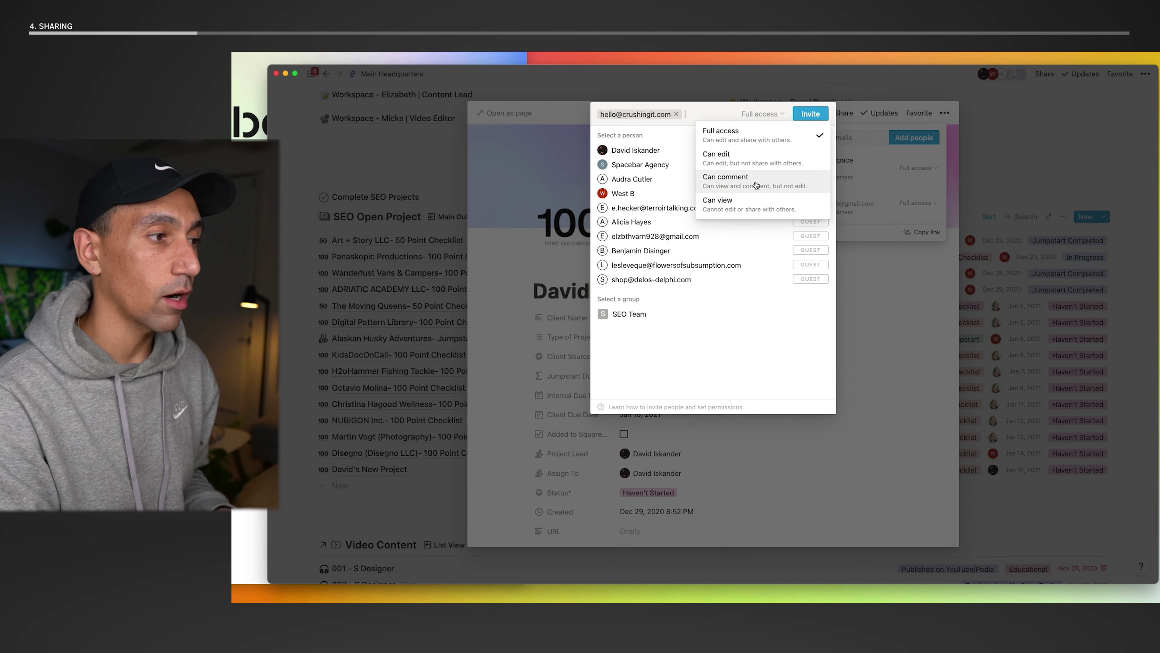
{"action": "left_click", "coordinate": [769, 138]}
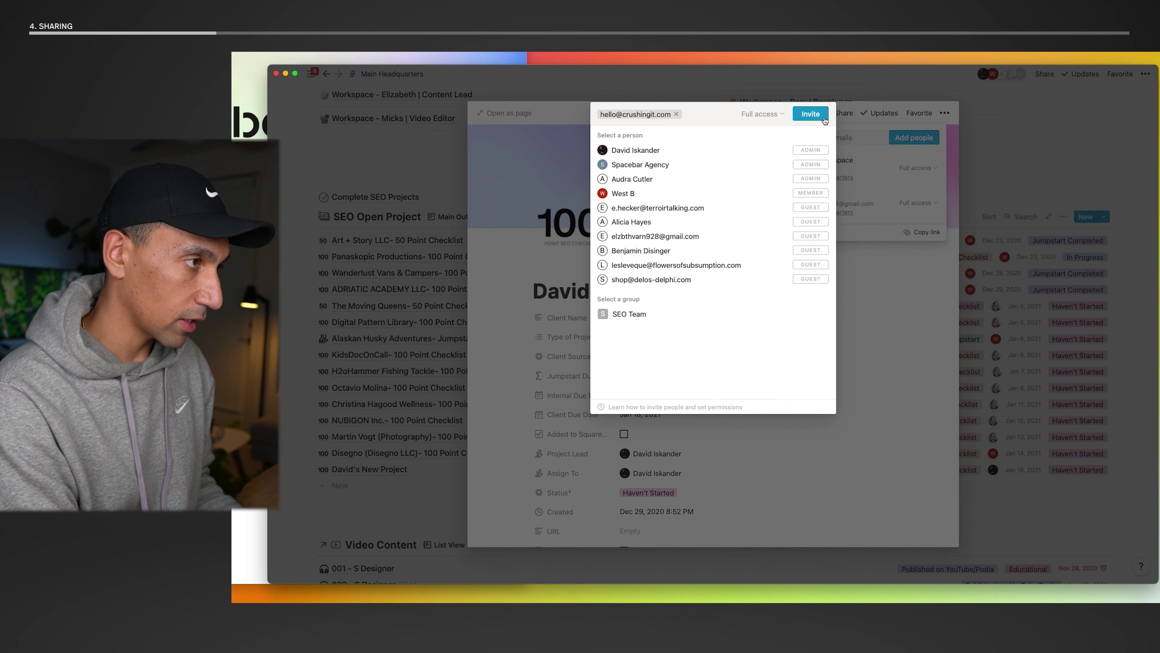
{"action": "key", "text": "BackSpace"}
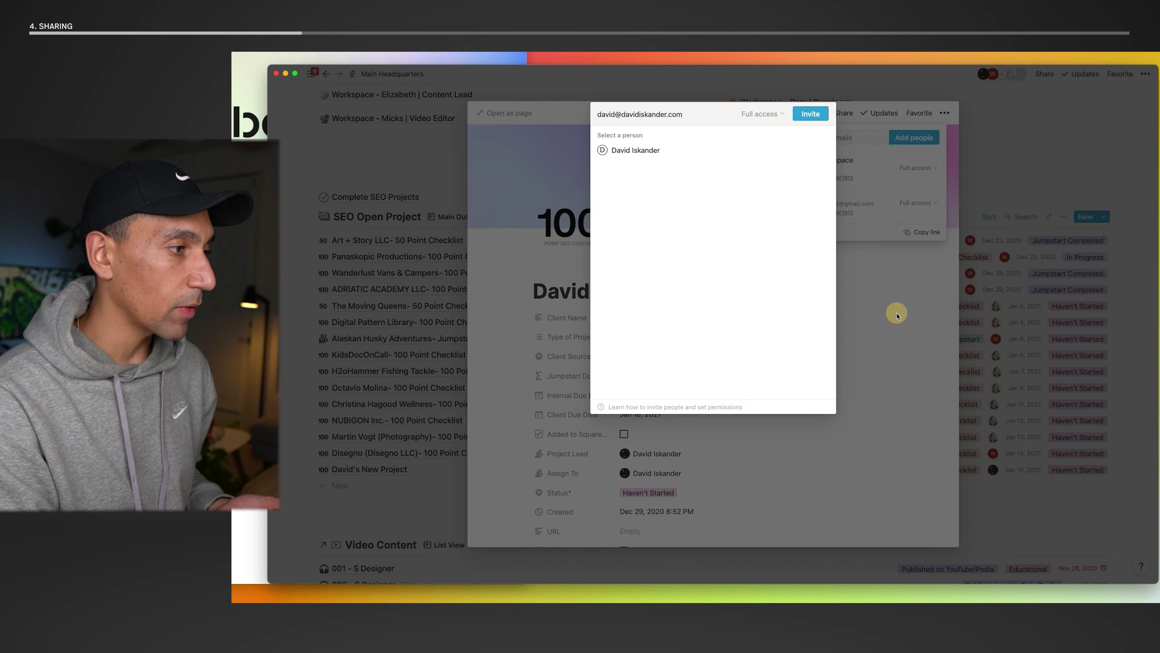
{"action": "left_click", "coordinate": [895, 314]}
- Check who the new project page is shared with, then close the share popup and preview
{"action": "left_click", "coordinate": [876, 285]}
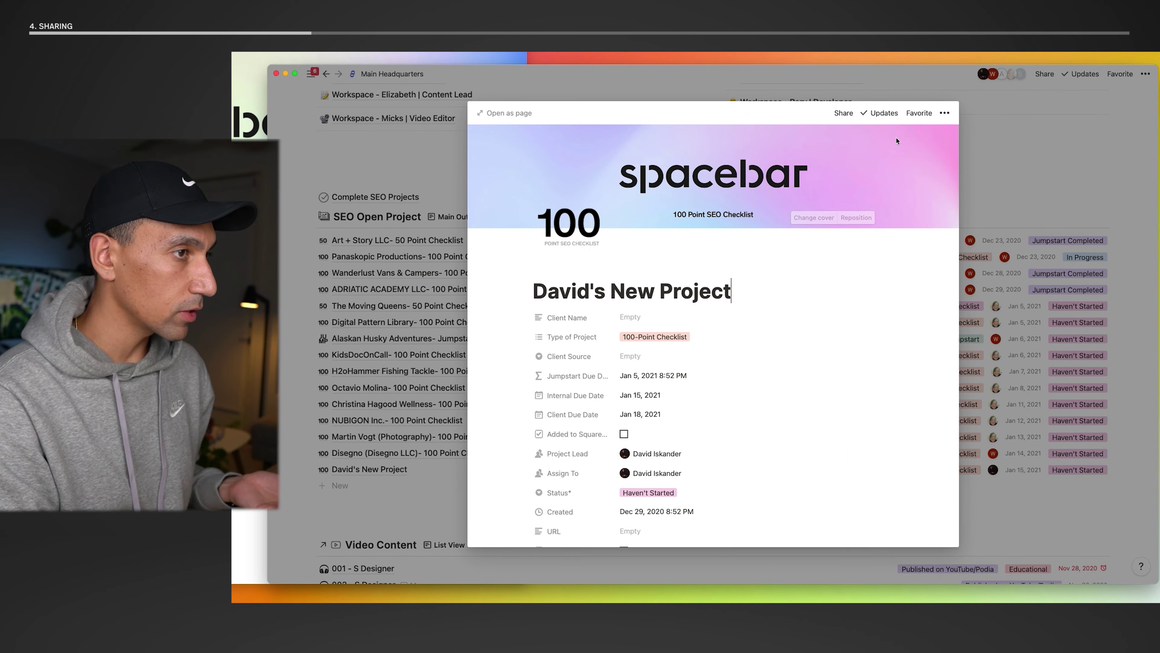
{"action": "left_click", "coordinate": [844, 113]}
{"action": "mouse_move", "coordinate": [817, 176]}
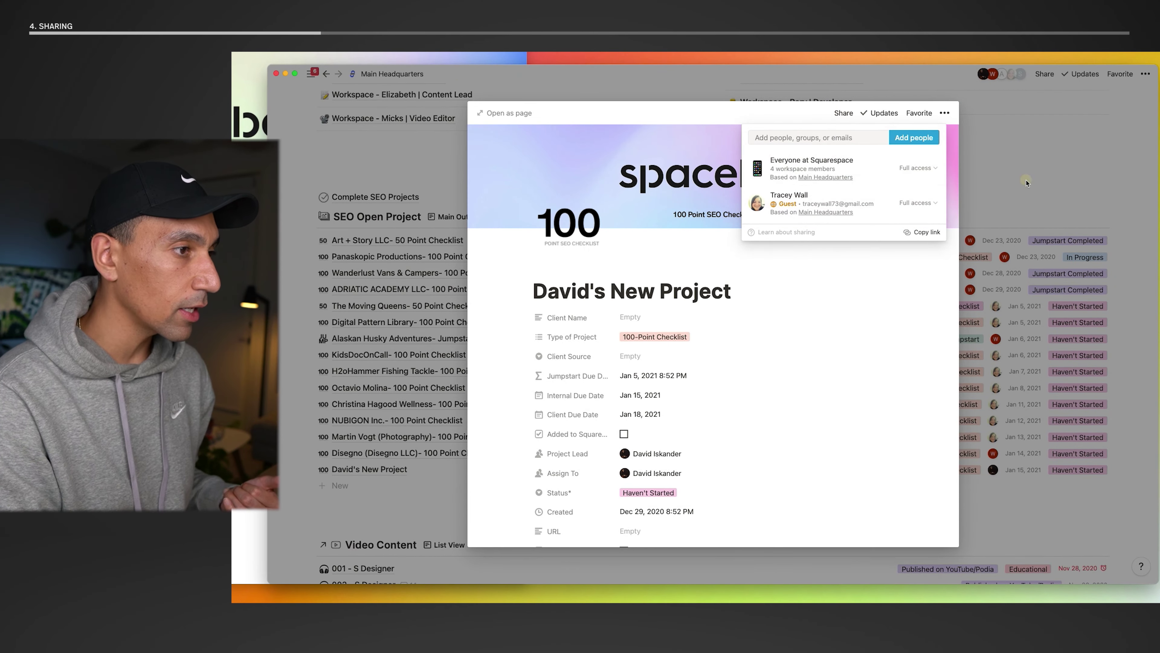
{"action": "key", "text": "Escape"}
{"action": "left_click", "coordinate": [383, 176]}
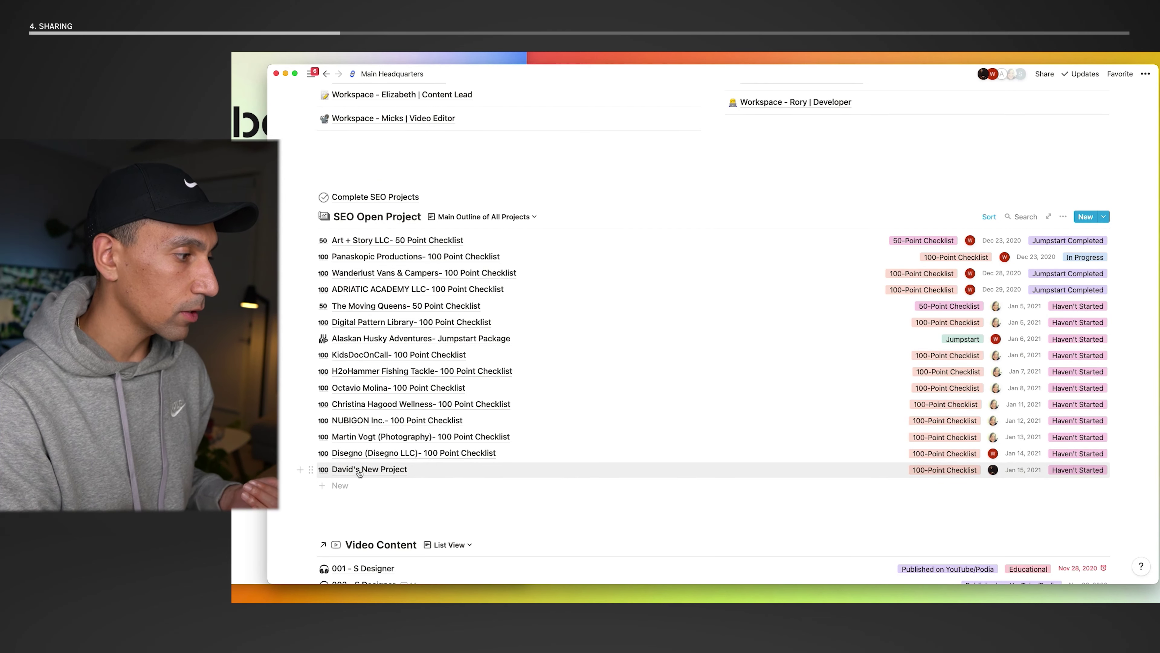
- Move the new project into Complete SEO Projects and open it as a full page to review its checklist
{"action": "left_click_drag", "start_coordinate": [360, 473], "coordinate": [381, 199]}
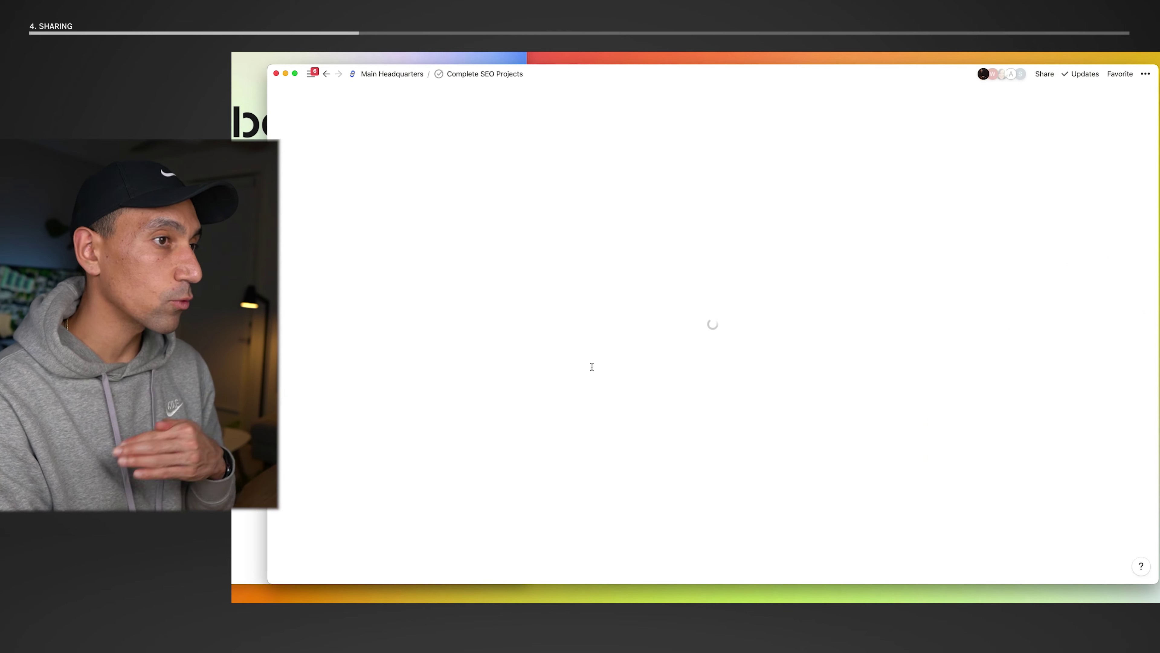
{"action": "scroll", "coordinate": [596, 370], "scroll_direction": "down", "scroll_amount": 20}
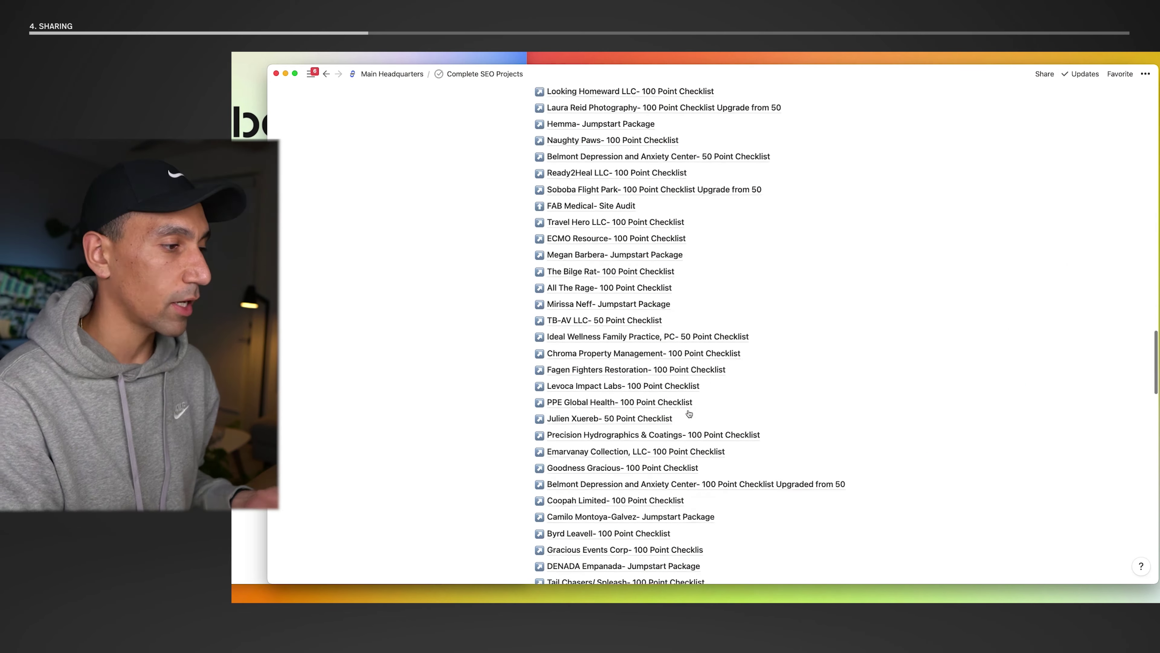
{"action": "scroll", "coordinate": [670, 437], "scroll_direction": "down", "scroll_amount": 10}
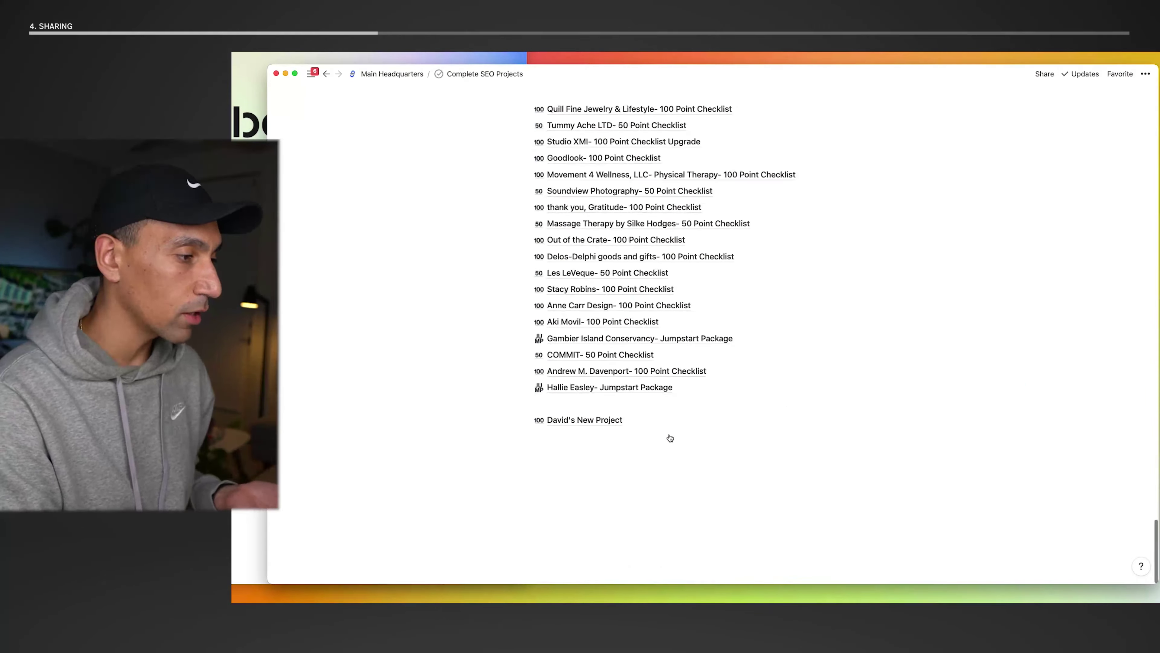
{"action": "left_click", "coordinate": [591, 420]}
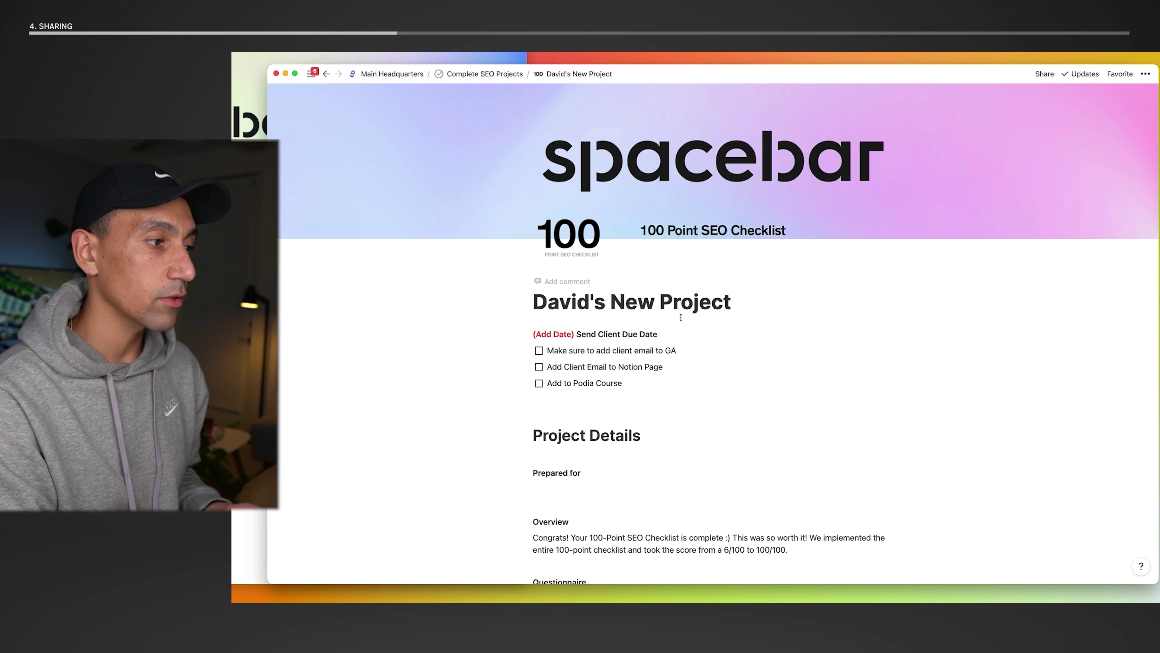
{"action": "scroll", "coordinate": [680, 317], "scroll_direction": "down", "scroll_amount": 3}
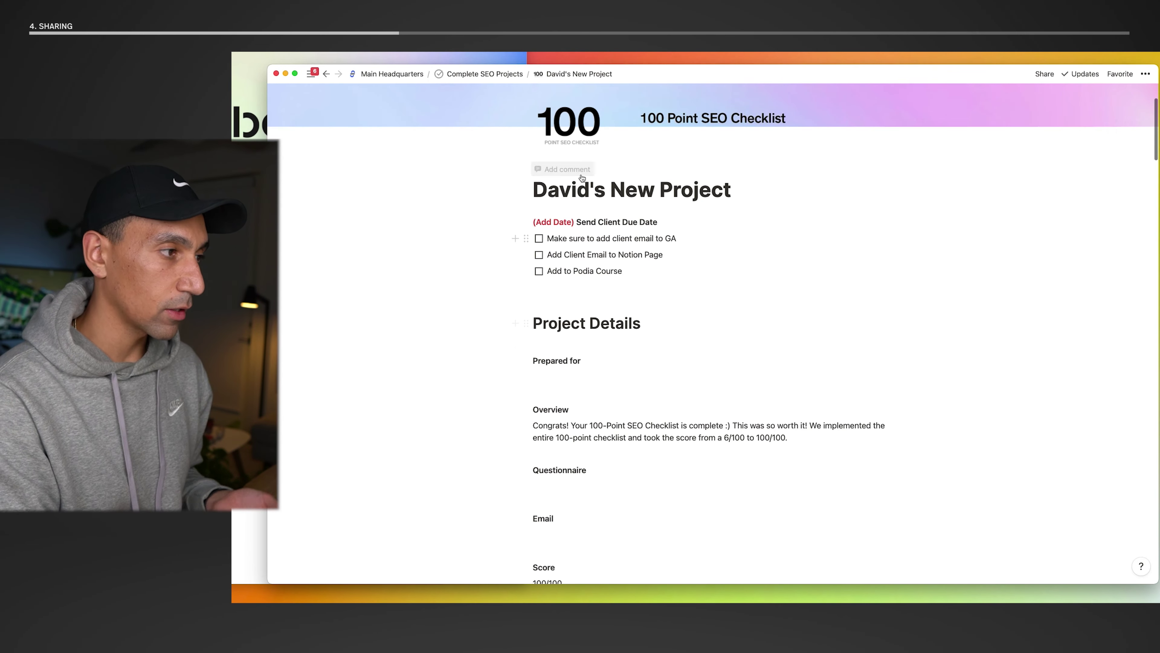
{"action": "triple_click", "coordinate": [569, 221]}
{"action": "scroll", "coordinate": [656, 305], "scroll_direction": "down", "scroll_amount": 20}
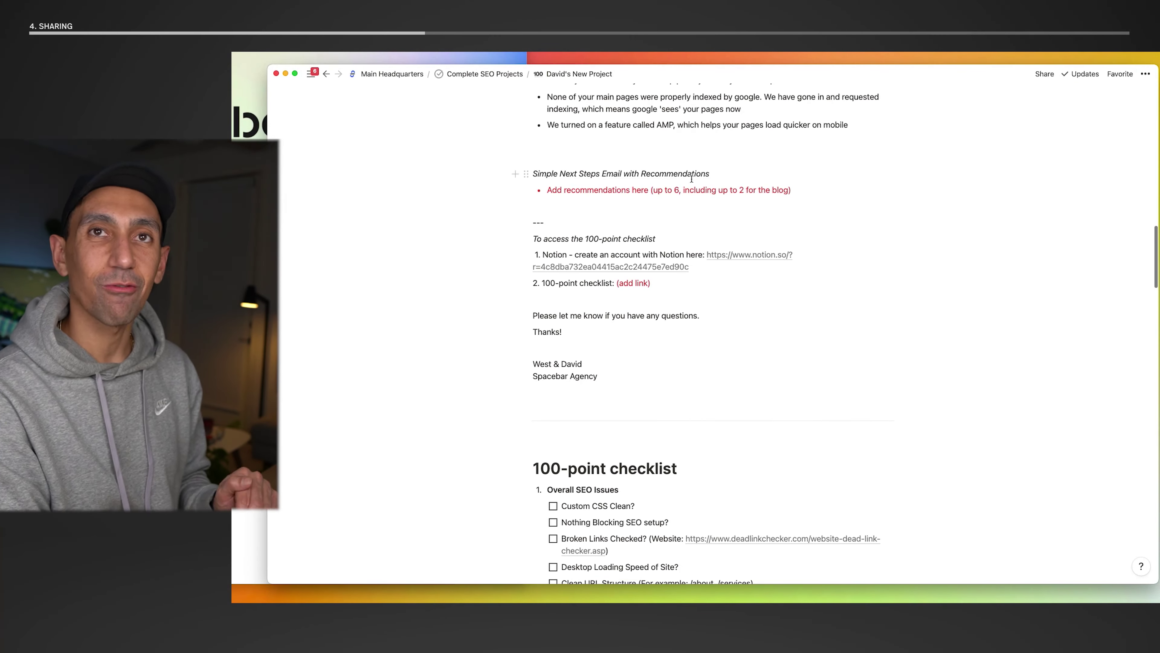
{"action": "scroll", "coordinate": [691, 178], "scroll_direction": "down", "scroll_amount": 10}
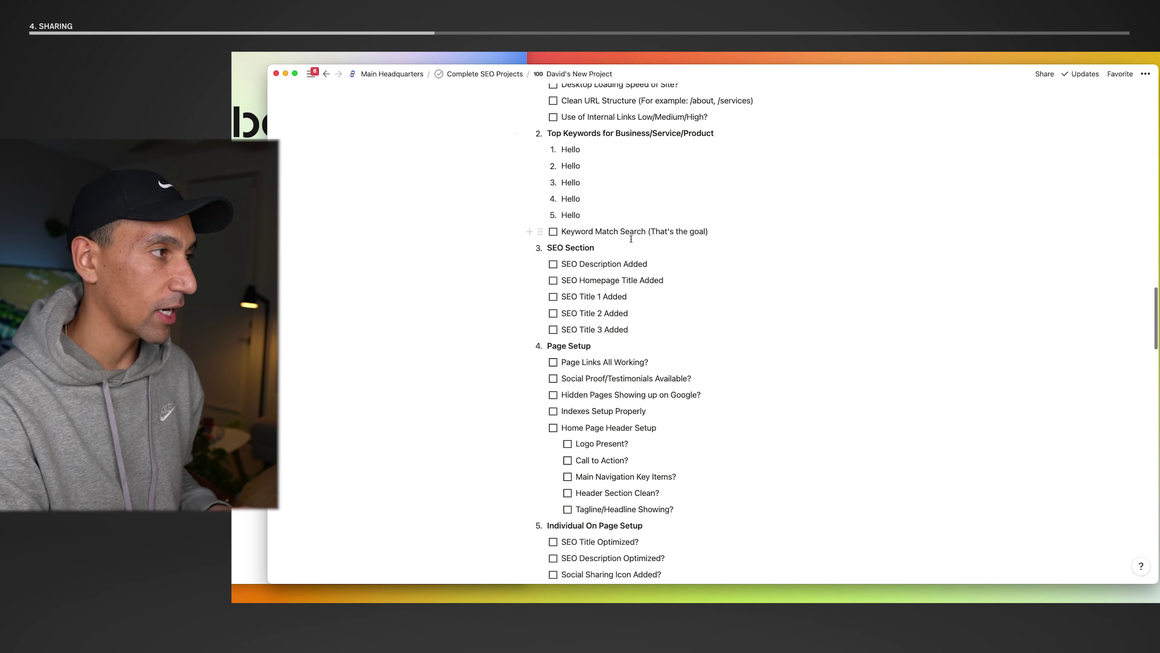
- From Complete SEO Projects, open the Studio XMI checklist upgrade project and scroll through its completed checklist
{"action": "left_click", "coordinate": [485, 74]}
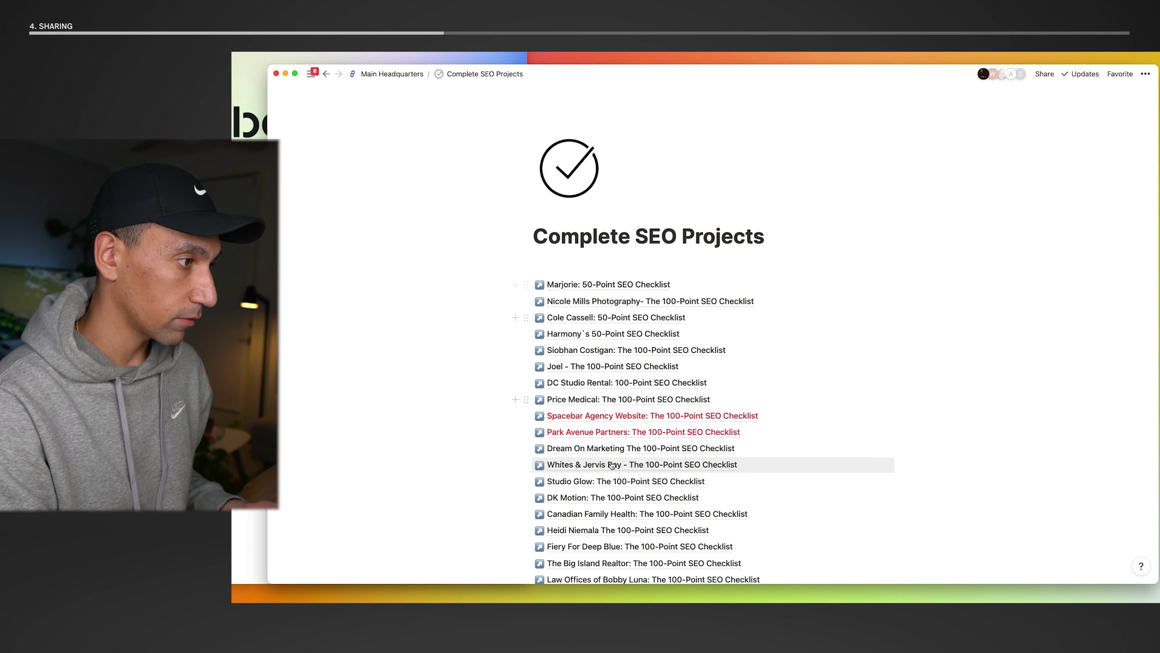
{"action": "scroll", "coordinate": [612, 465], "scroll_direction": "down", "scroll_amount": 10}
{"action": "scroll", "coordinate": [613, 465], "scroll_direction": "down", "scroll_amount": 10}
{"action": "scroll", "coordinate": [594, 452], "scroll_direction": "down", "scroll_amount": 10}
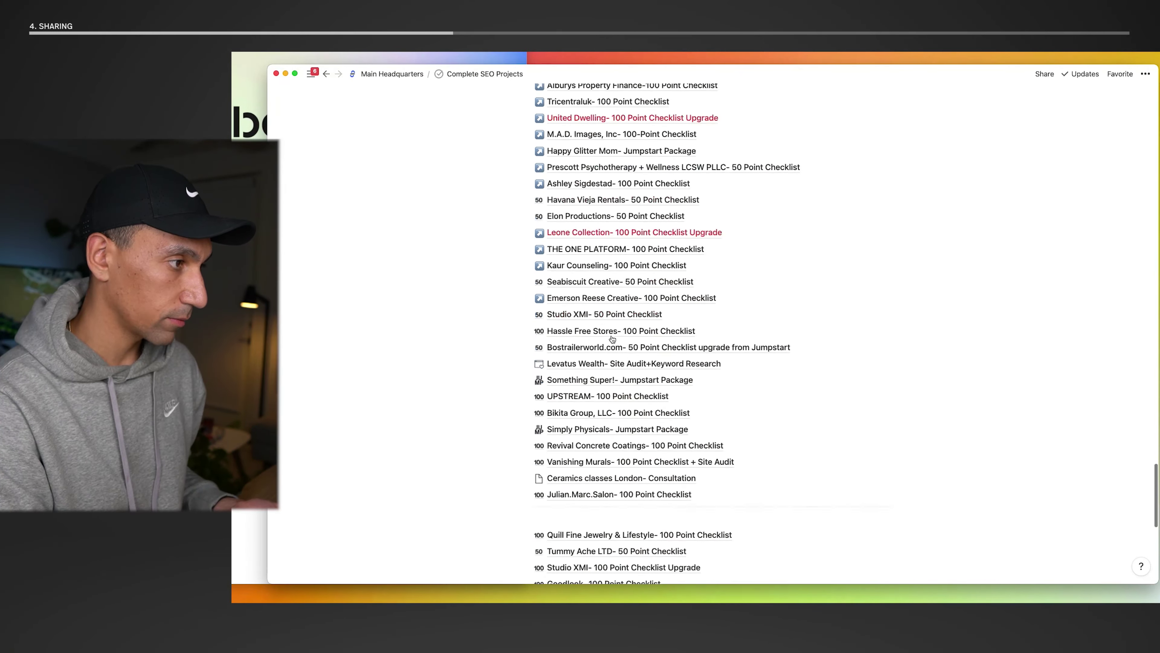
{"action": "left_click", "coordinate": [578, 443]}
{"action": "scroll", "coordinate": [577, 444], "scroll_direction": "down", "scroll_amount": 5}
{"action": "scroll", "coordinate": [577, 444], "scroll_direction": "up", "scroll_amount": 8}
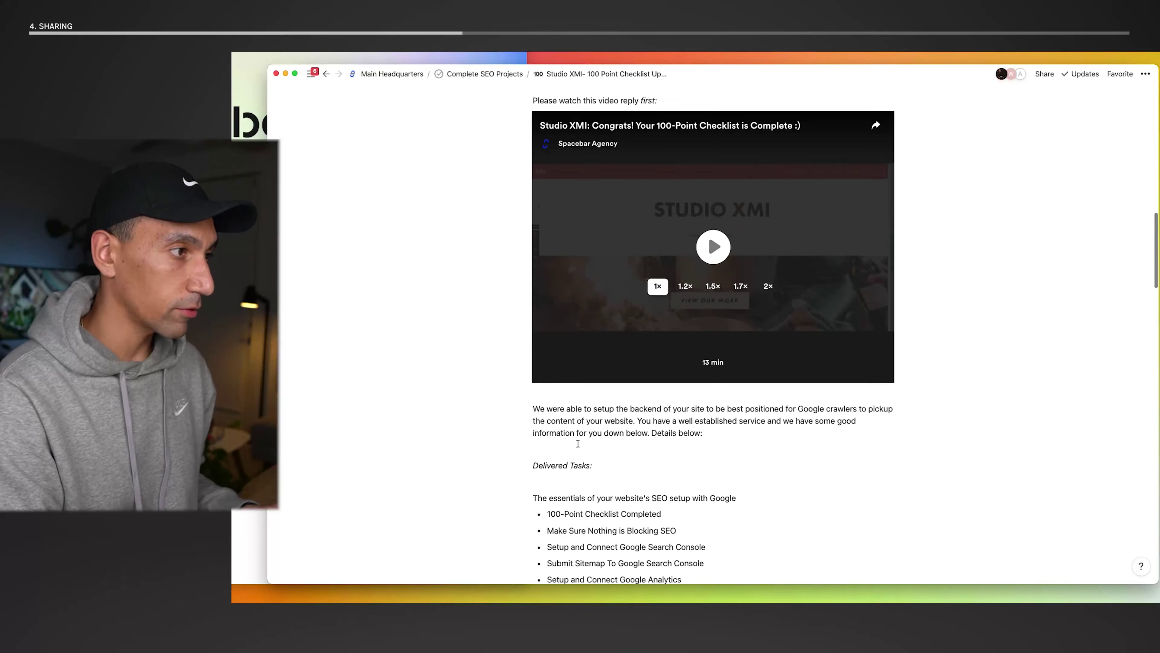
{"action": "scroll", "coordinate": [577, 444], "scroll_direction": "down", "scroll_amount": 10}
{"action": "scroll", "coordinate": [578, 443], "scroll_direction": "down", "scroll_amount": 15}
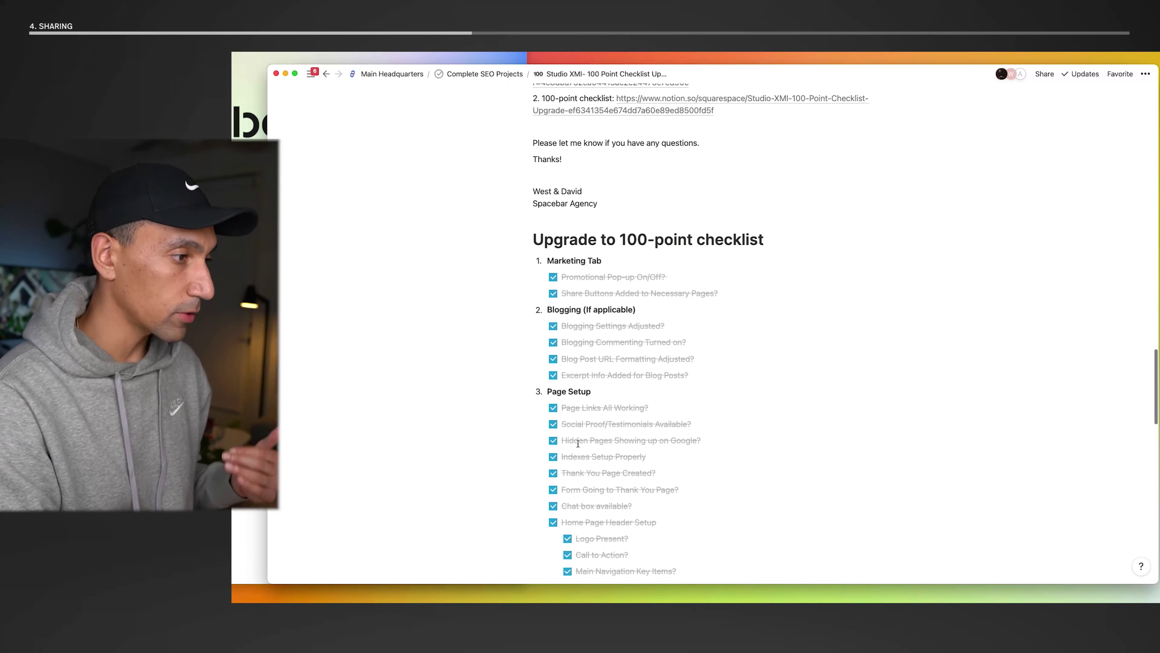
{"action": "scroll", "coordinate": [578, 443], "scroll_direction": "down", "scroll_amount": 7}
{"action": "scroll", "coordinate": [577, 443], "scroll_direction": "up", "scroll_amount": 9}
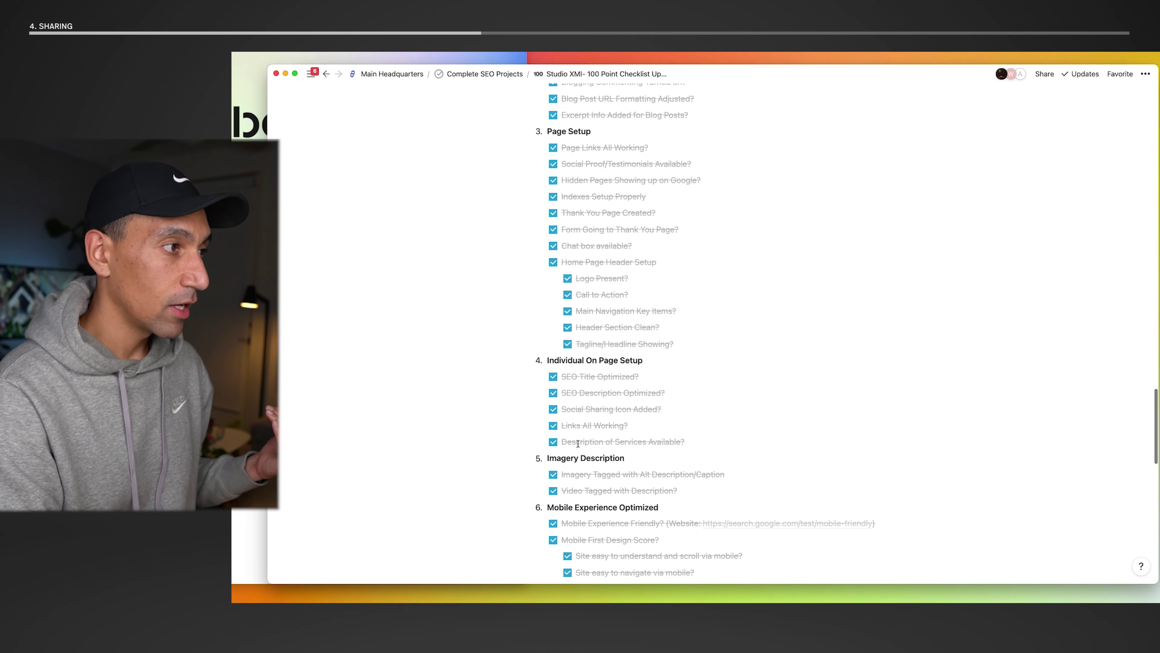
{"action": "scroll", "coordinate": [578, 443], "scroll_direction": "up", "scroll_amount": 3}
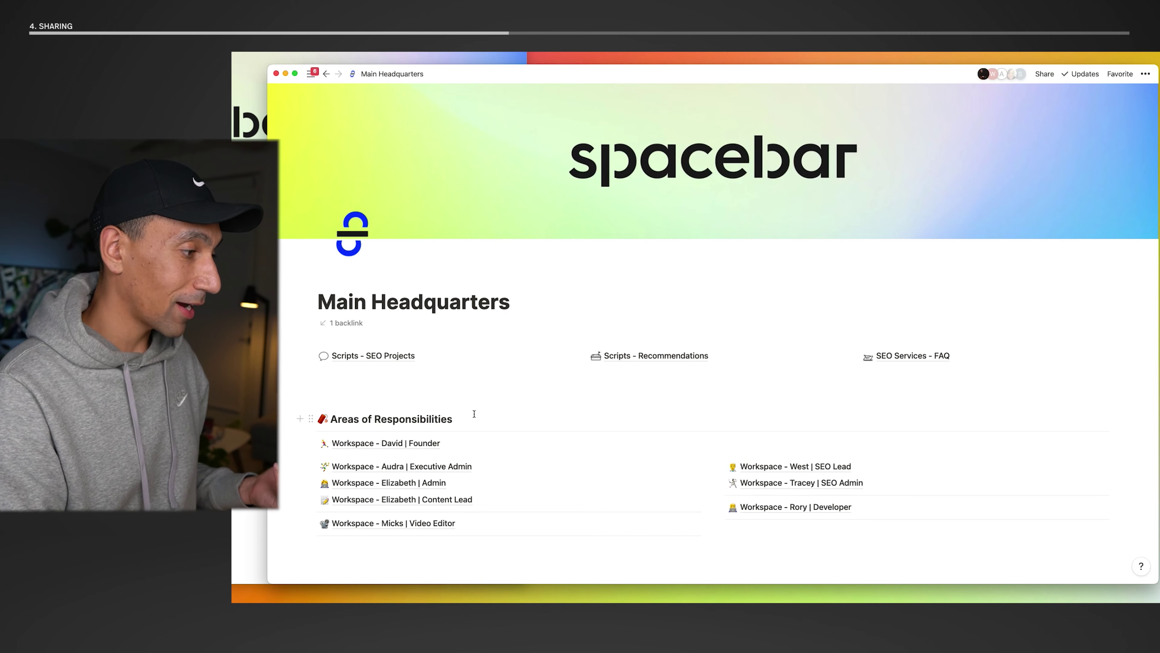
{"action": "scroll", "coordinate": [474, 413], "scroll_direction": "down", "scroll_amount": 7}
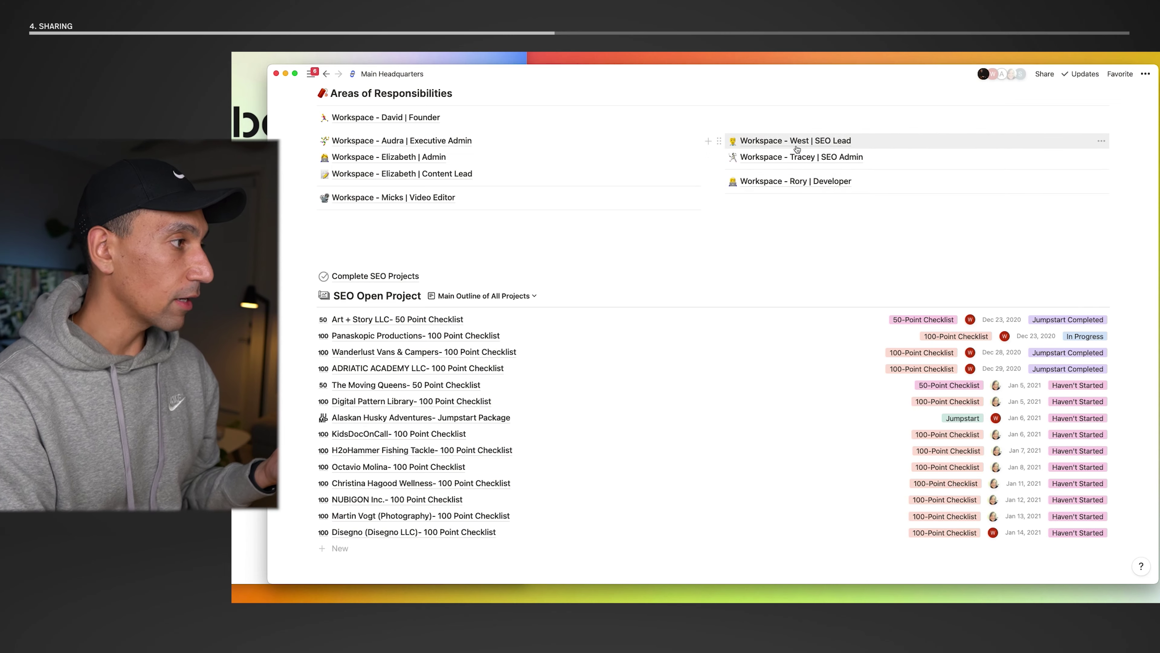
{"action": "left_click", "coordinate": [785, 141]}
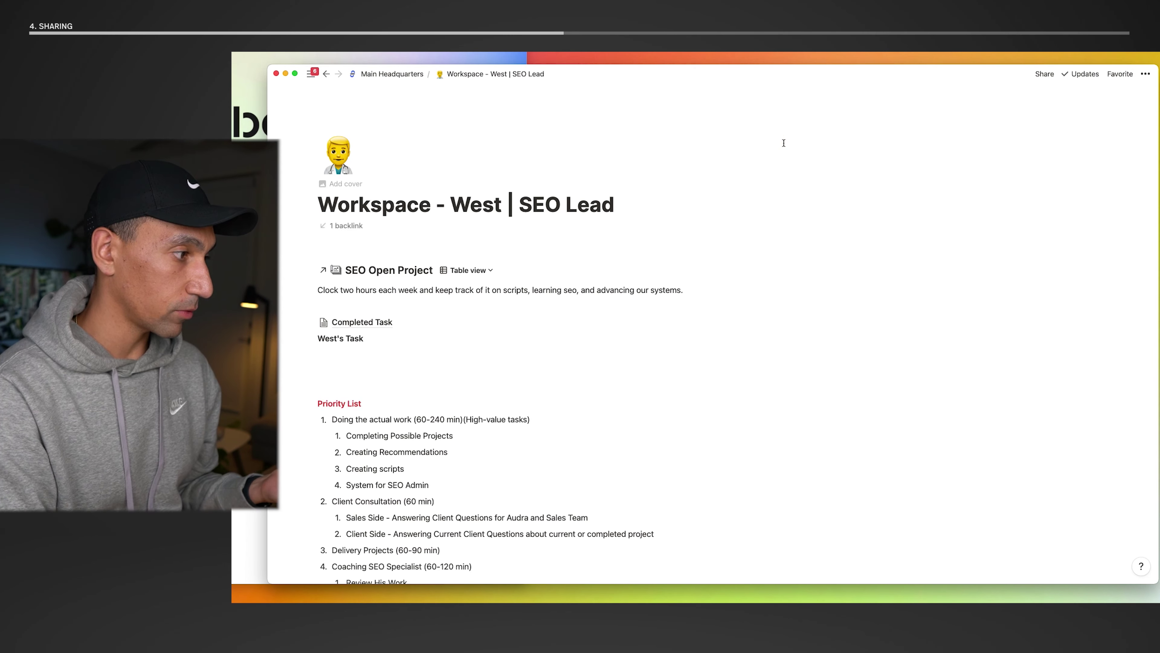
{"action": "scroll", "coordinate": [710, 262], "scroll_direction": "down", "scroll_amount": 2}
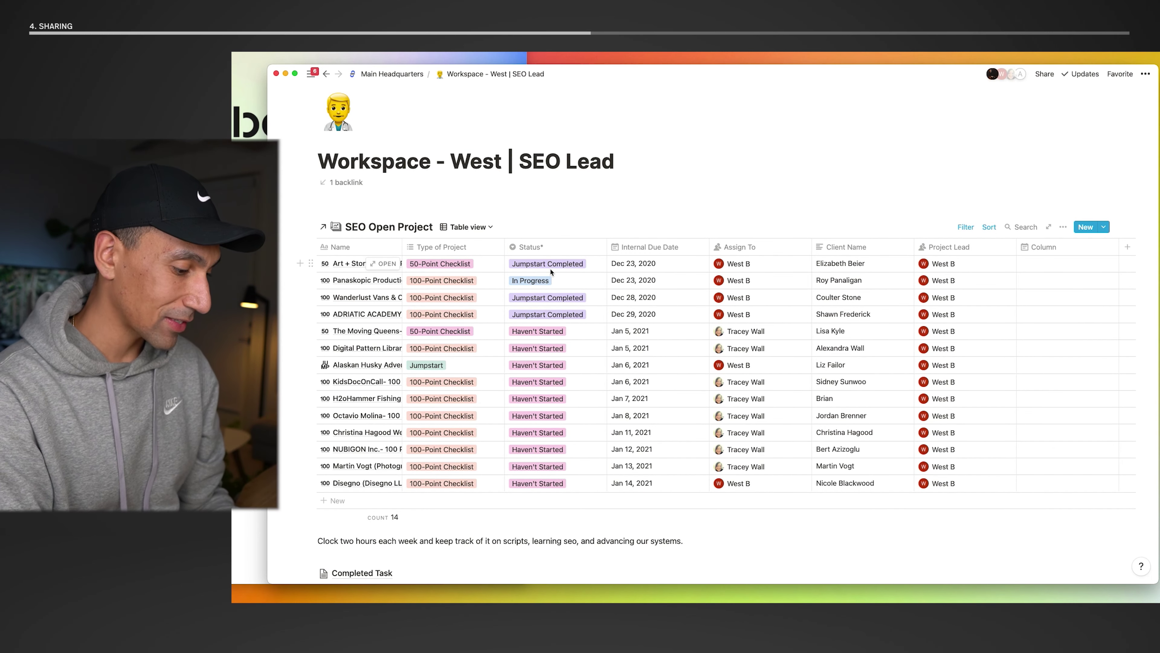
{"action": "key", "text": "super+bracketleft"}
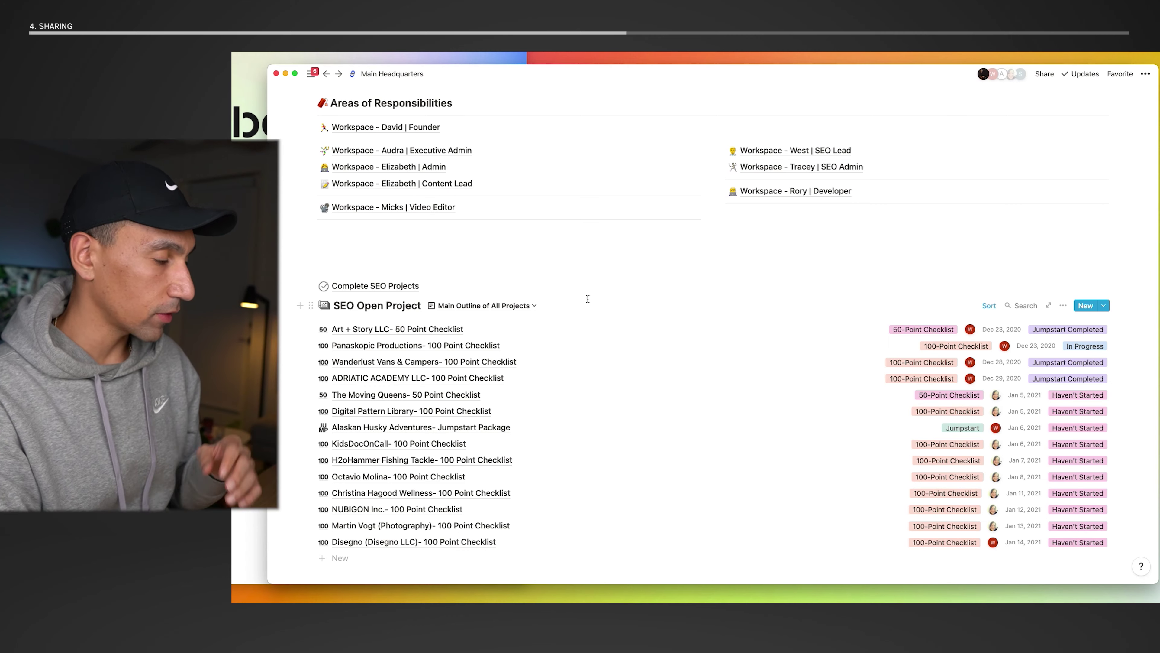
{"action": "scroll", "coordinate": [613, 325], "scroll_direction": "down", "scroll_amount": 3}
{"action": "scroll", "coordinate": [613, 326], "scroll_direction": "down", "scroll_amount": 5}
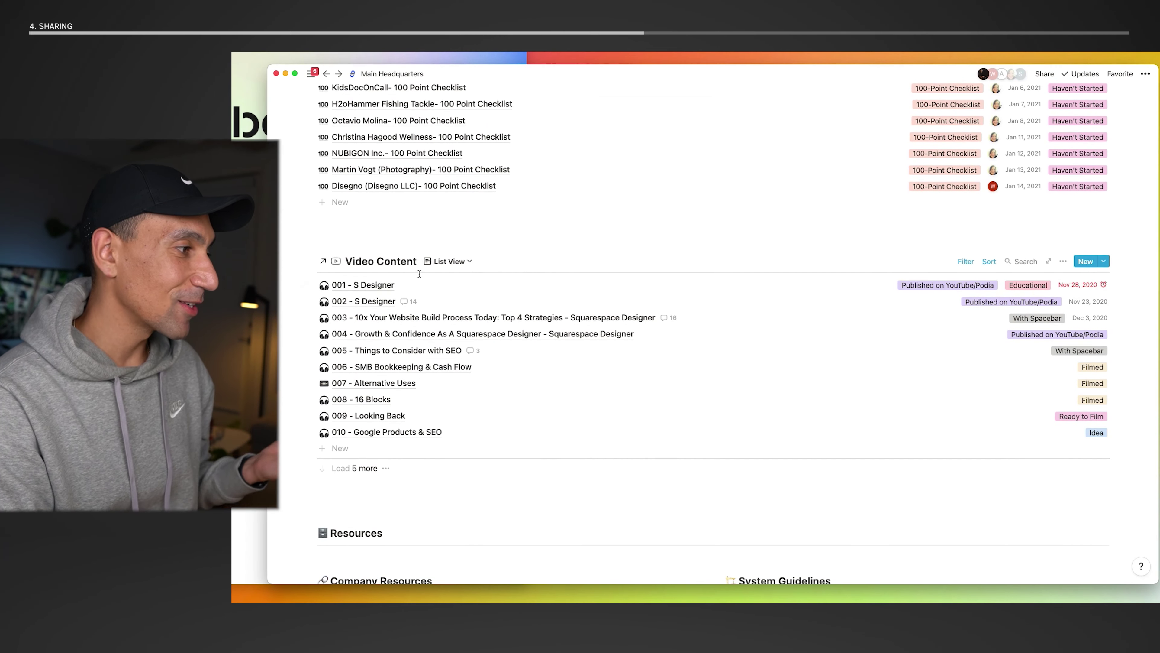
{"action": "left_click", "coordinate": [1102, 262]}
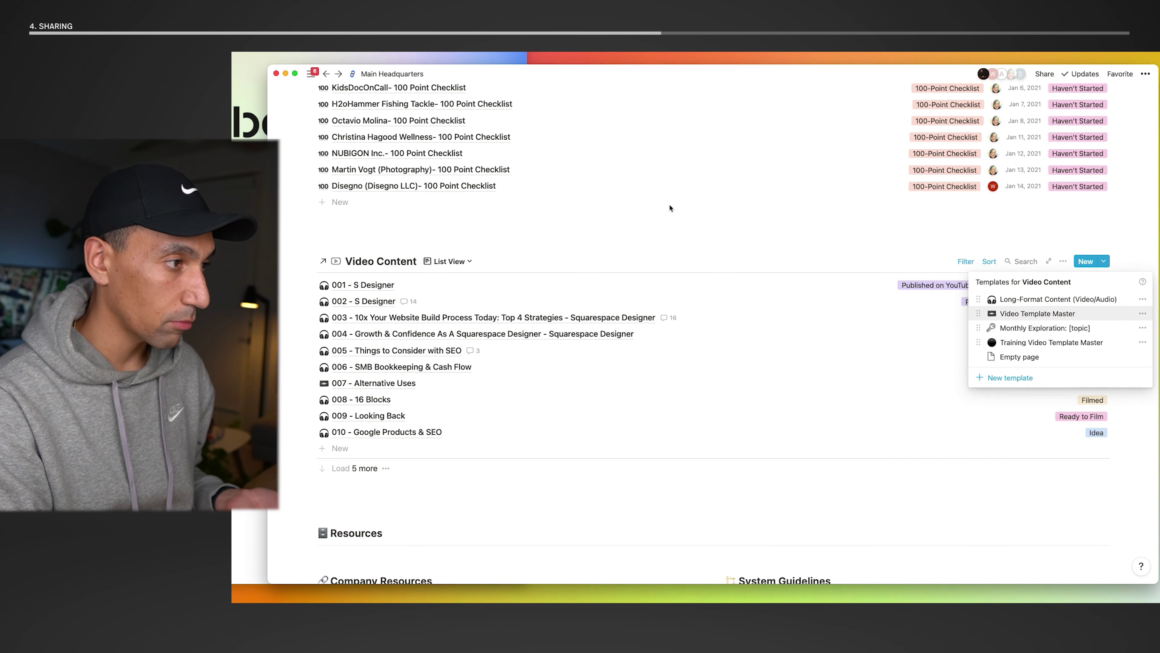
{"action": "left_click", "coordinate": [617, 220]}
{"action": "scroll", "coordinate": [606, 247], "scroll_direction": "down", "scroll_amount": 10}
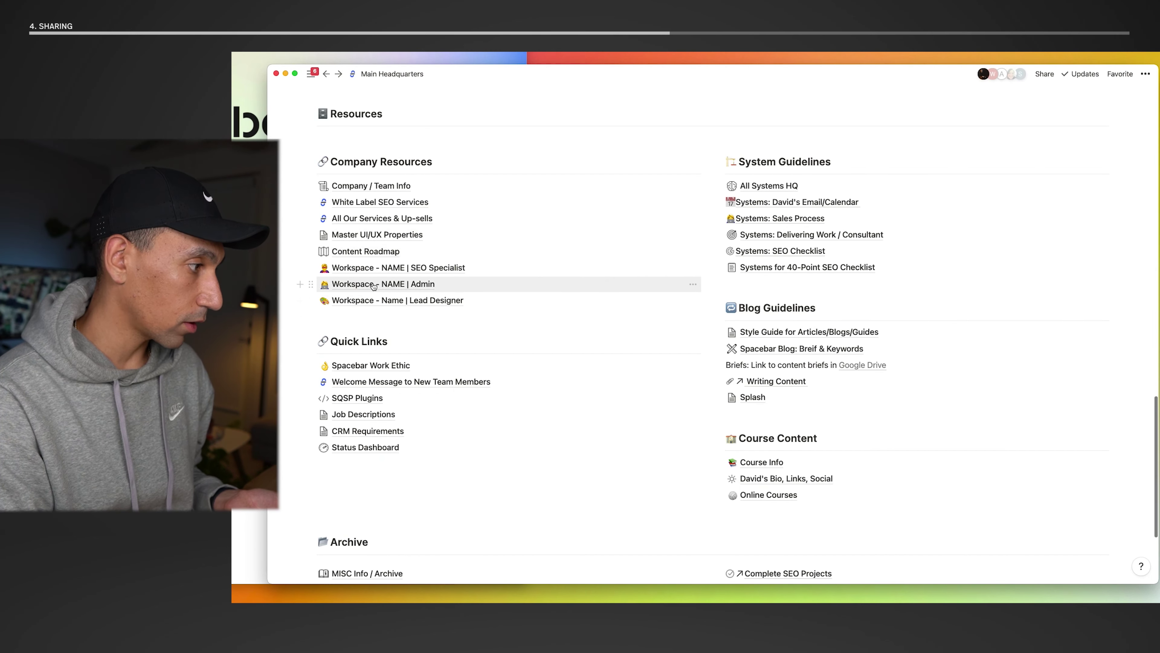
{"action": "left_click", "coordinate": [365, 251]}
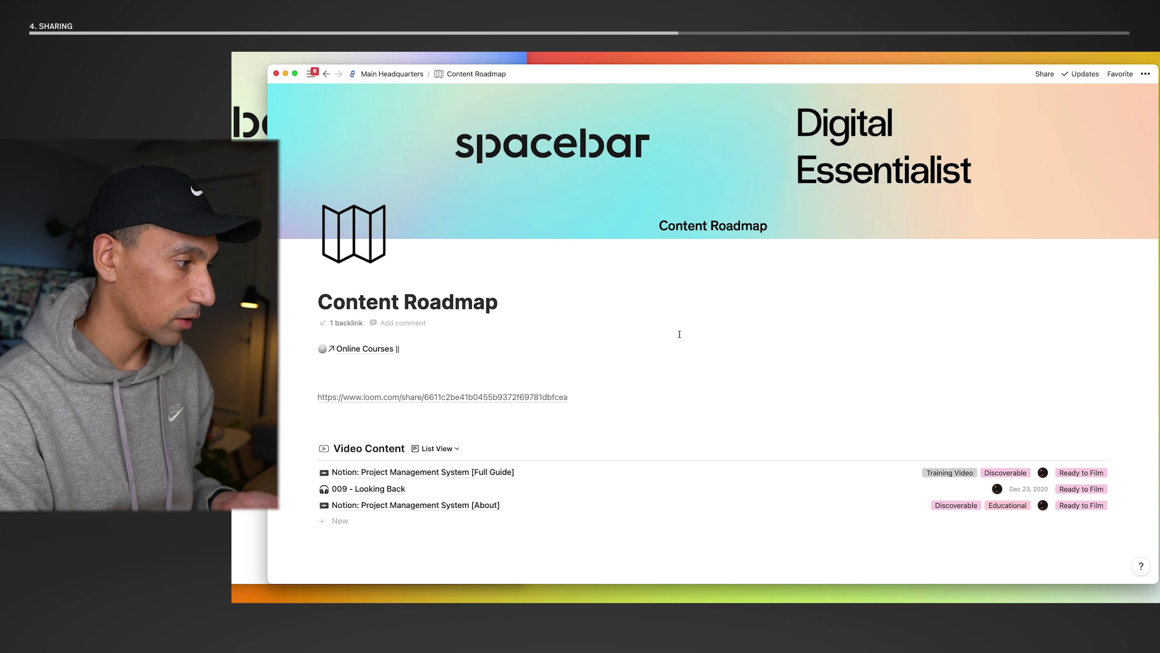
{"action": "scroll", "coordinate": [584, 408], "scroll_direction": "down", "scroll_amount": 10}
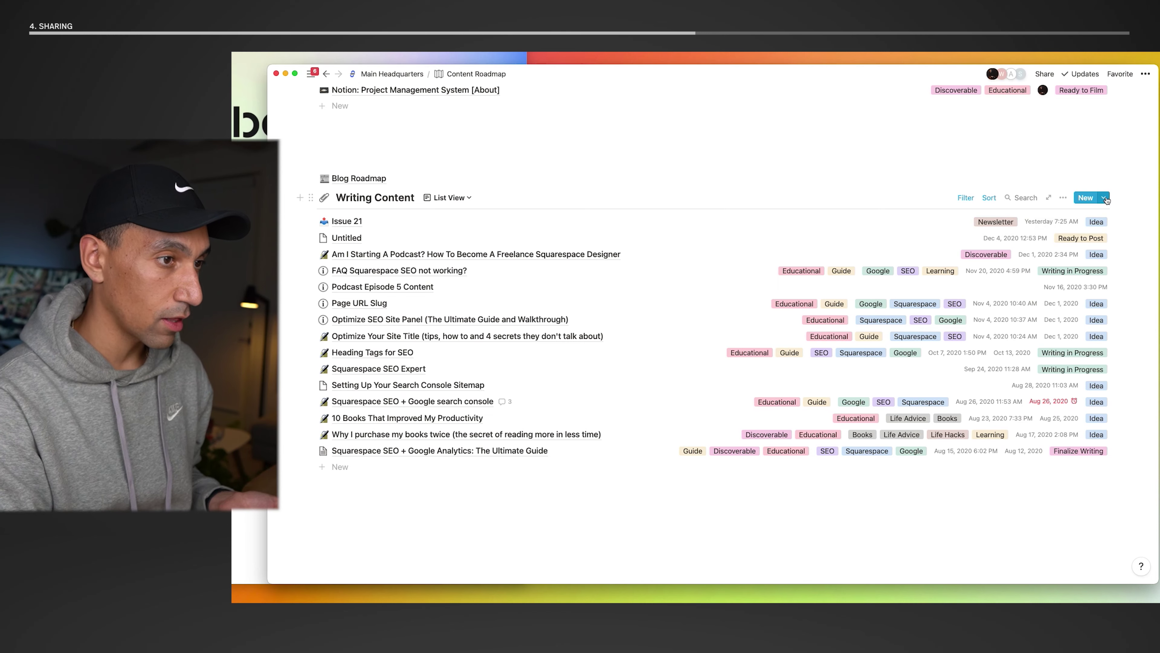
{"action": "left_click", "coordinate": [1105, 198]}
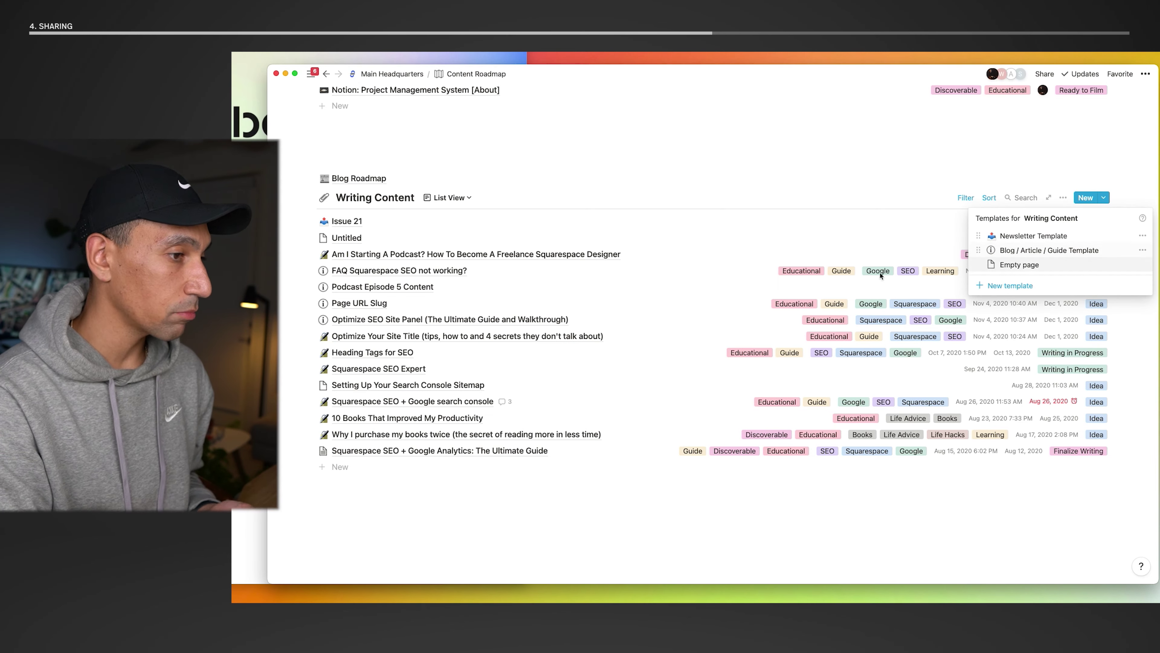
{"action": "left_click", "coordinate": [750, 169]}
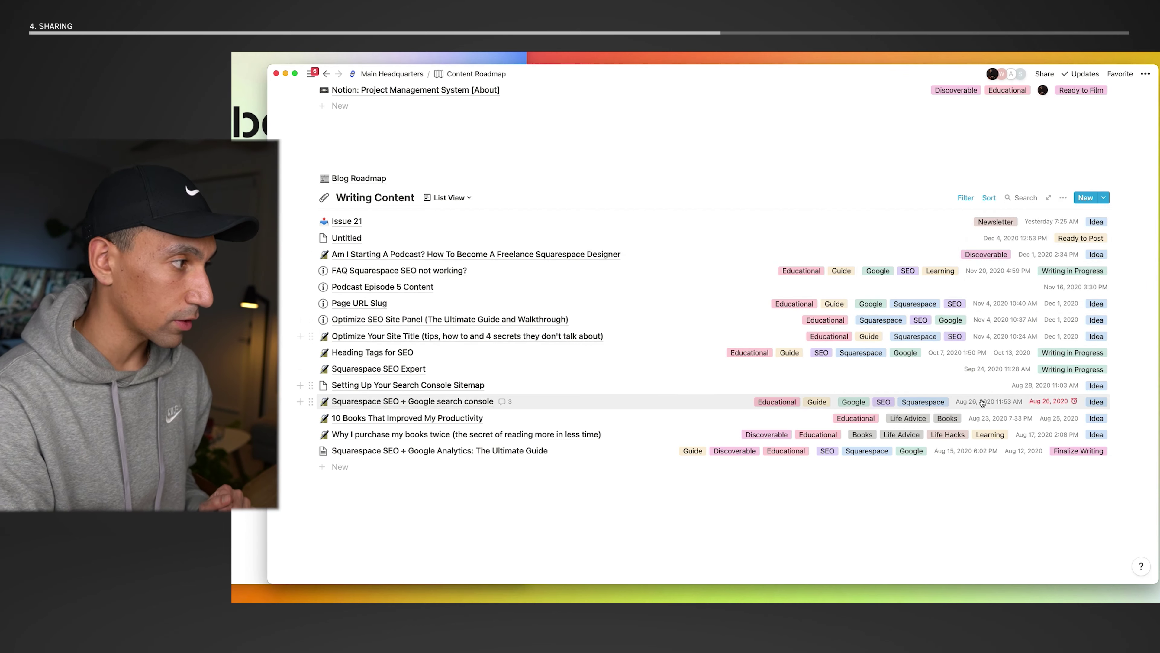
{"action": "scroll", "coordinate": [690, 304], "scroll_direction": "up", "scroll_amount": 3}
{"action": "key", "text": "super+bracketleft"}
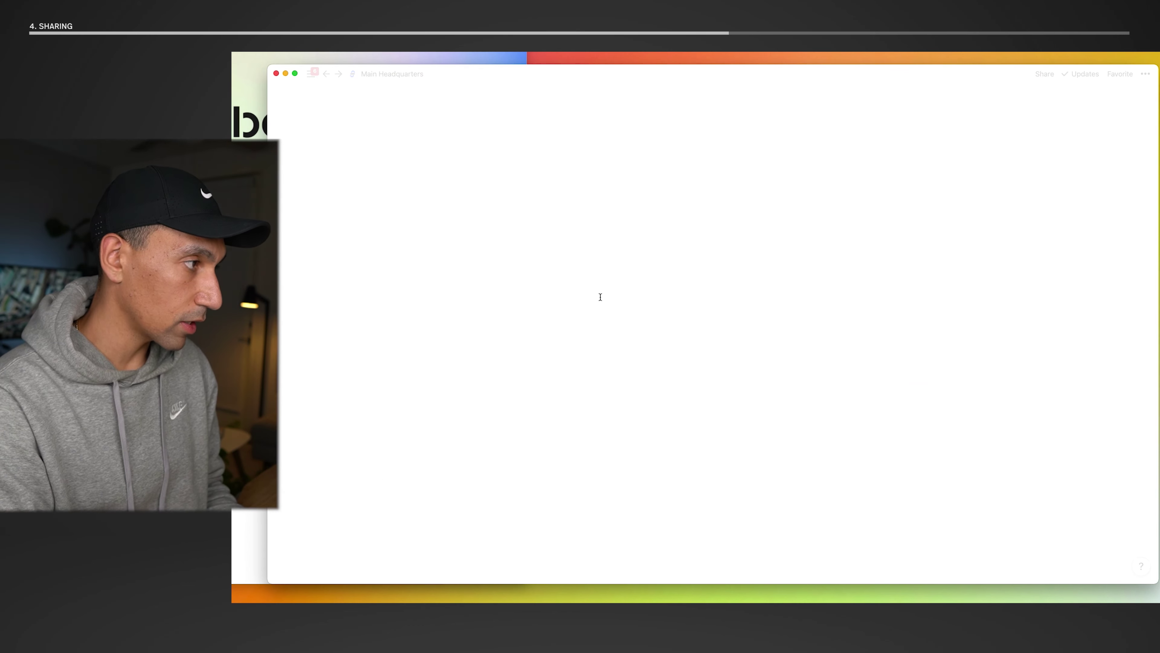
{"action": "scroll", "coordinate": [606, 307], "scroll_direction": "up", "scroll_amount": 15}
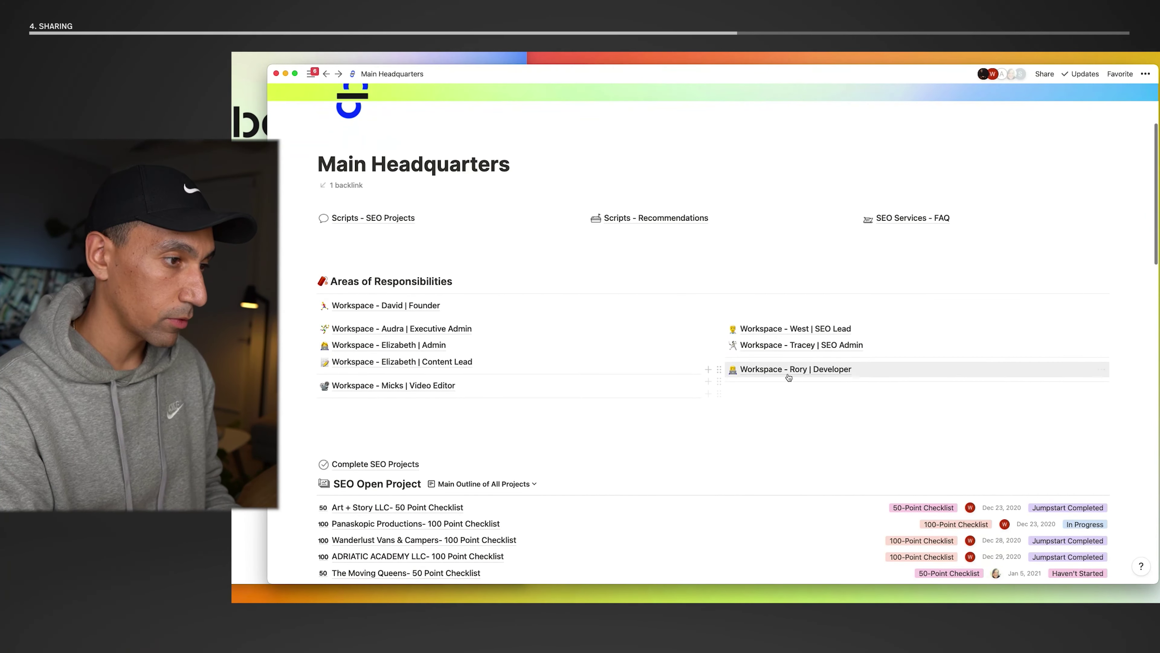
- In the developer's workspace, add a Developer Project List entry from the Project Name - Website Name template
{"action": "left_click", "coordinate": [787, 372]}
{"action": "scroll", "coordinate": [804, 393], "scroll_direction": "down", "scroll_amount": 3}
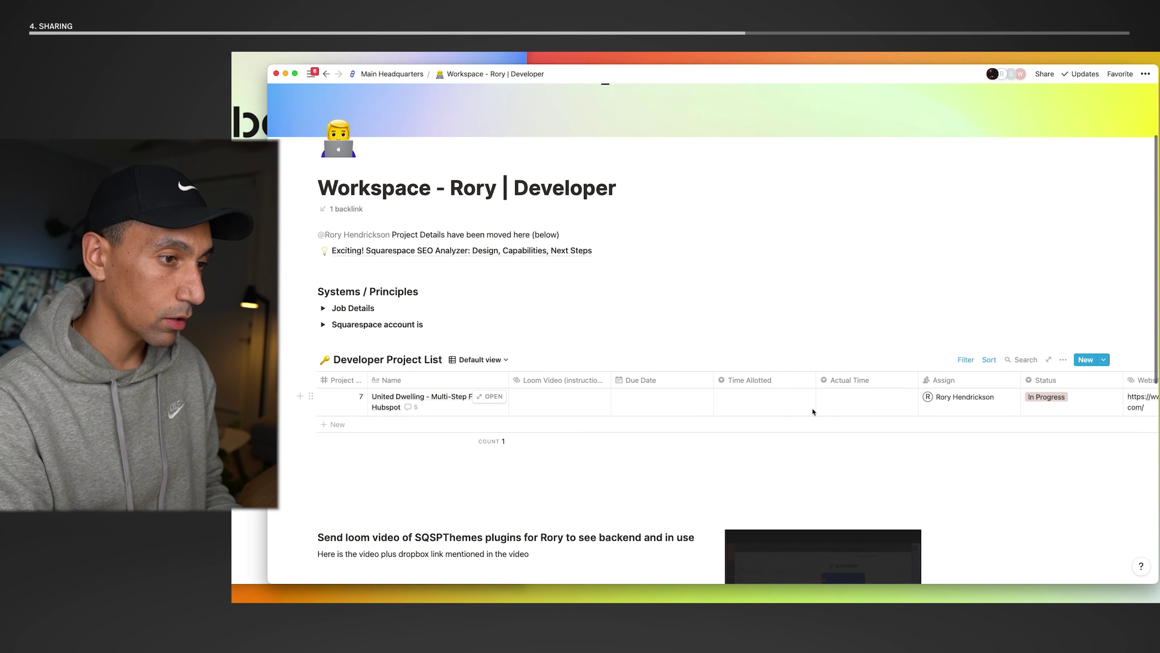
{"action": "scroll", "coordinate": [856, 408], "scroll_direction": "left", "scroll_amount": 5}
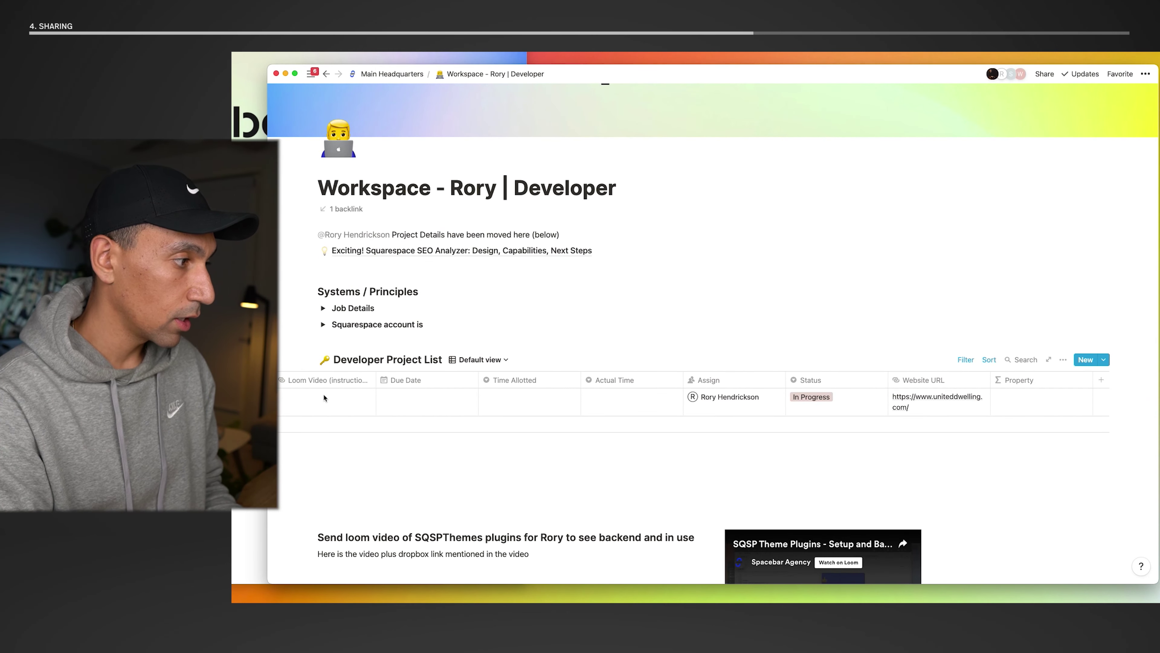
{"action": "left_click", "coordinate": [1103, 360]}
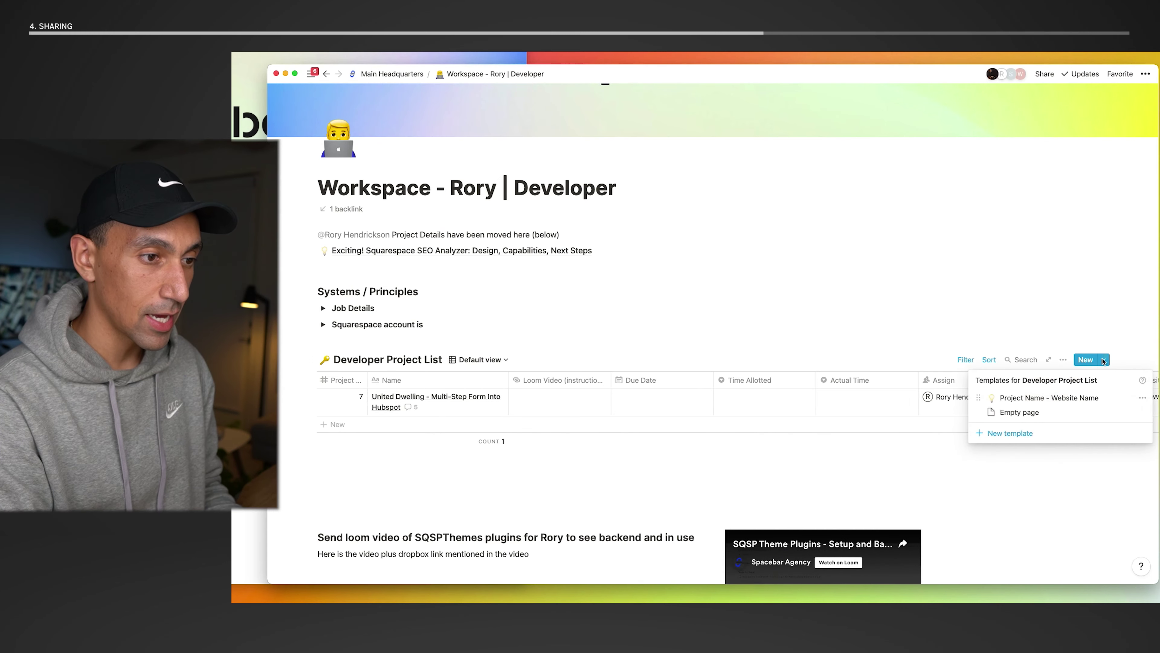
{"action": "left_click", "coordinate": [1032, 404]}
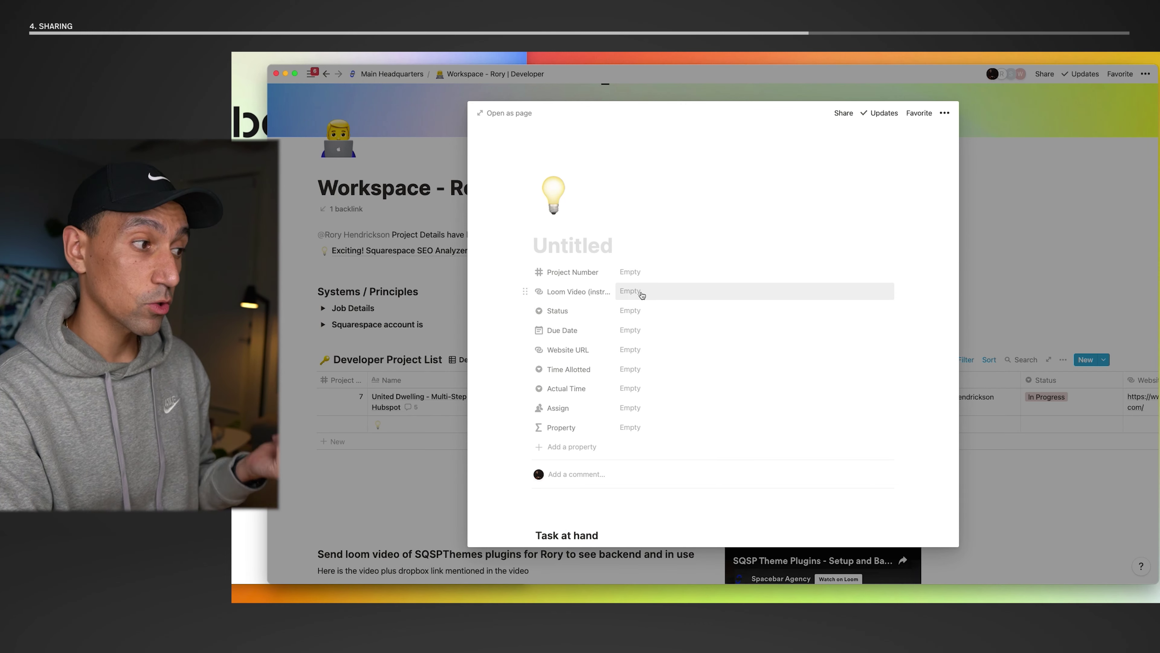
{"action": "left_click", "coordinate": [634, 310]}
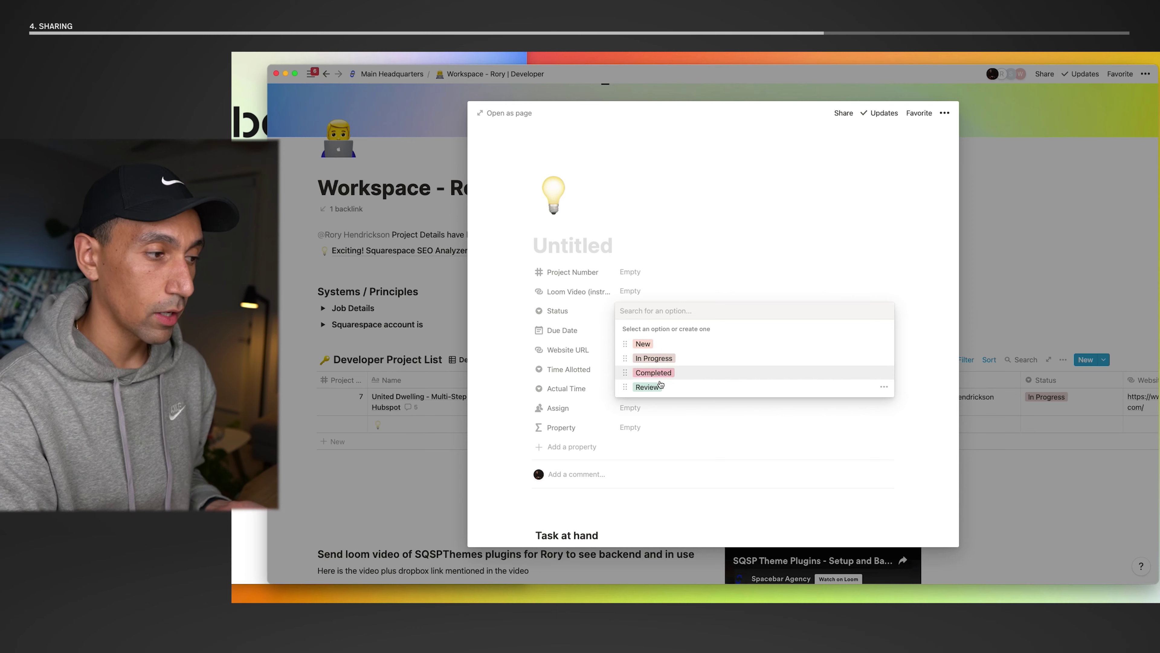
- Look at the new project's Status and Assign options without choosing any, then browse the template body
{"action": "left_click", "coordinate": [703, 285]}
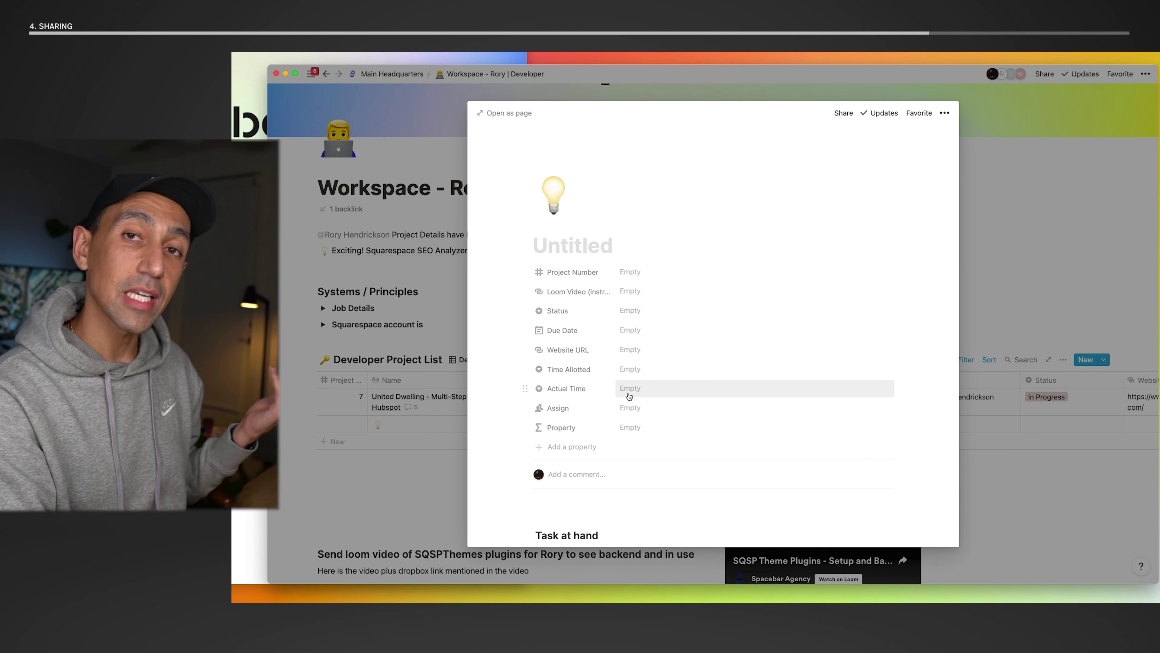
{"action": "left_click", "coordinate": [635, 408]}
{"action": "left_click", "coordinate": [662, 375]}
{"action": "scroll", "coordinate": [639, 425], "scroll_direction": "down", "scroll_amount": 10}
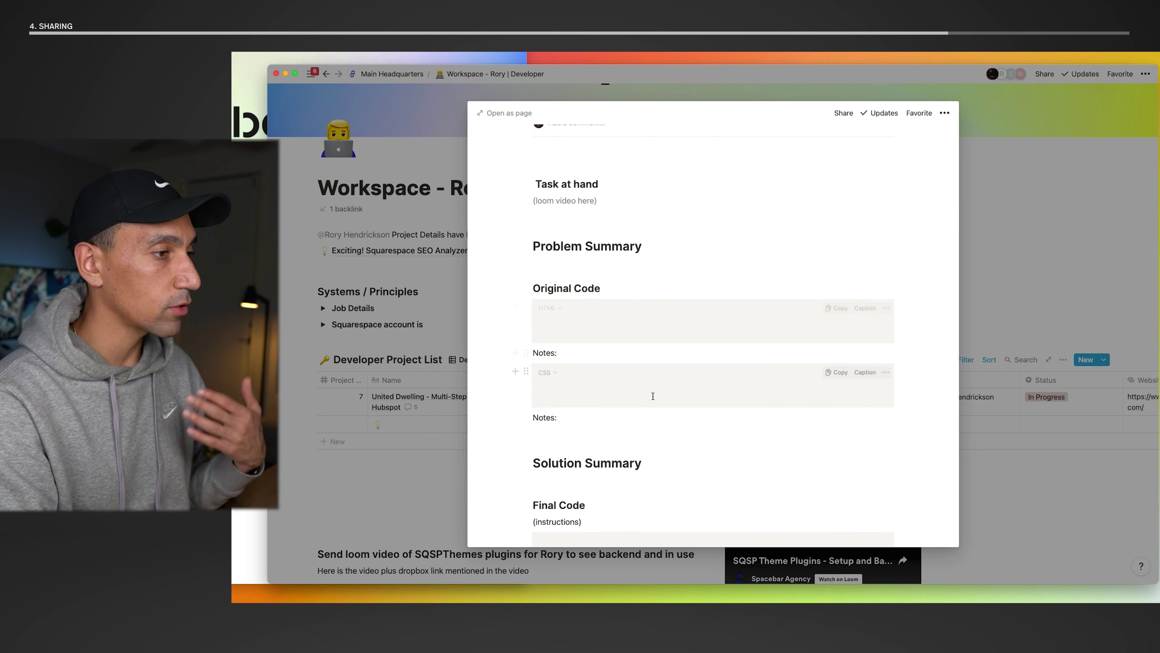
{"action": "scroll", "coordinate": [650, 394], "scroll_direction": "down", "scroll_amount": 5}
{"action": "scroll", "coordinate": [653, 395], "scroll_direction": "up", "scroll_amount": 5}
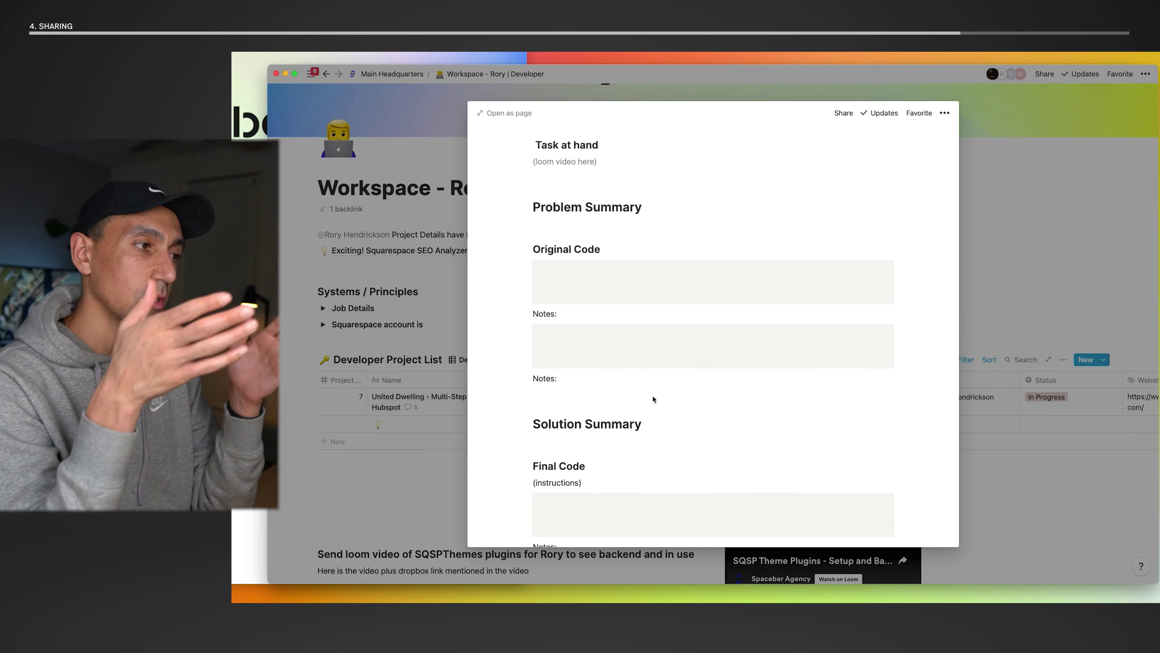
{"action": "scroll", "coordinate": [654, 399], "scroll_direction": "up", "scroll_amount": 5}
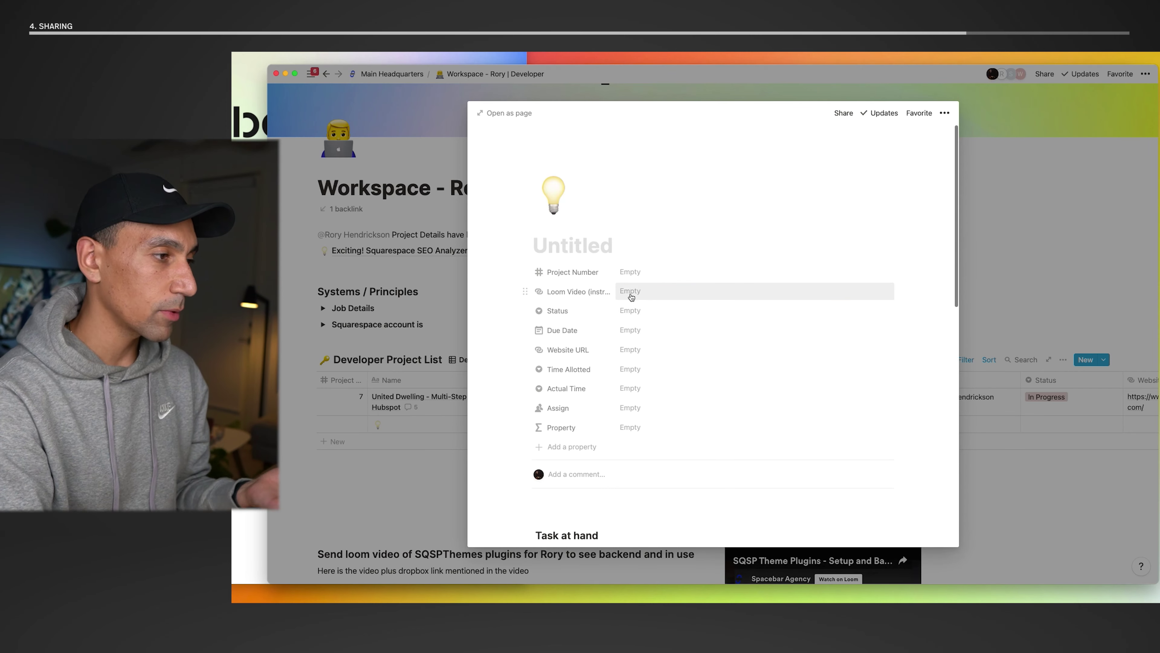
- Close the new project's preview and return to the Main Headquarters page
{"action": "left_click", "coordinate": [1056, 294]}
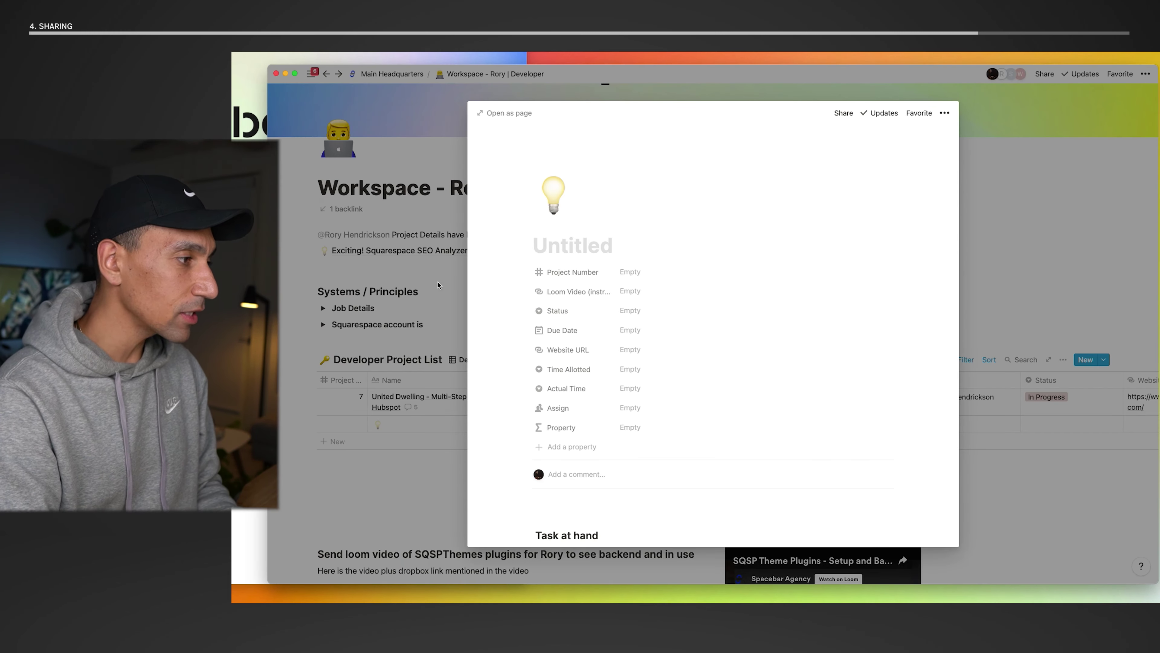
{"action": "left_click", "coordinate": [453, 102]}
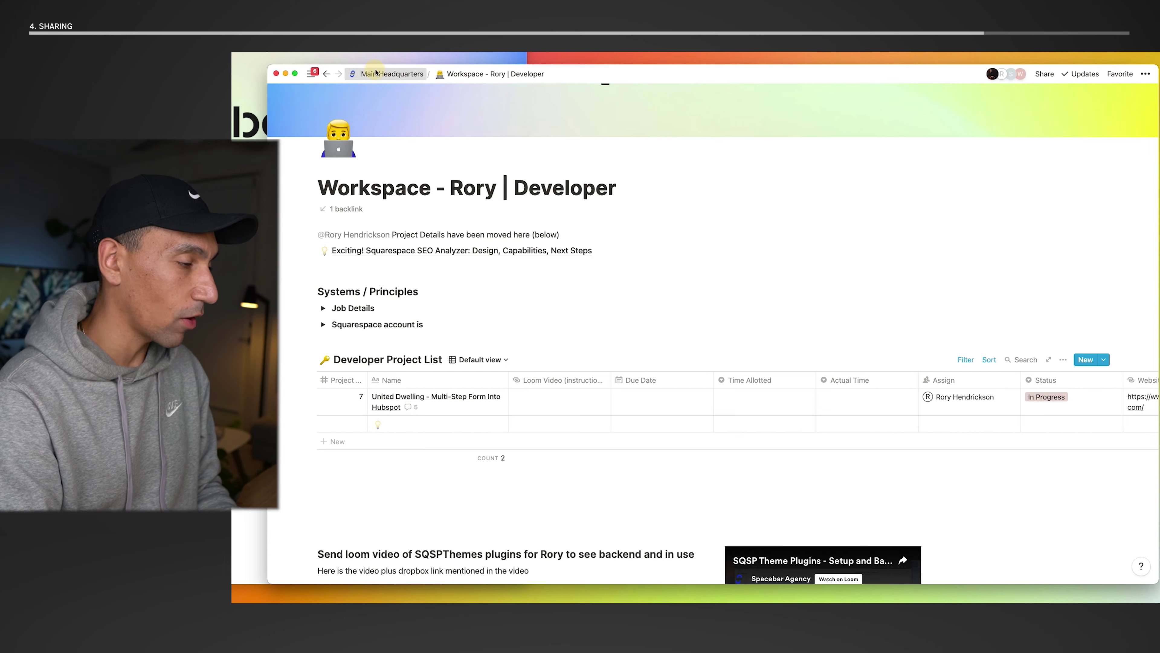
{"action": "left_click", "coordinate": [392, 74]}
- Open the Content Lead workspace from Areas of Responsibilities to see its welcome note and duties
{"action": "scroll", "coordinate": [615, 345], "scroll_direction": "down", "scroll_amount": 5}
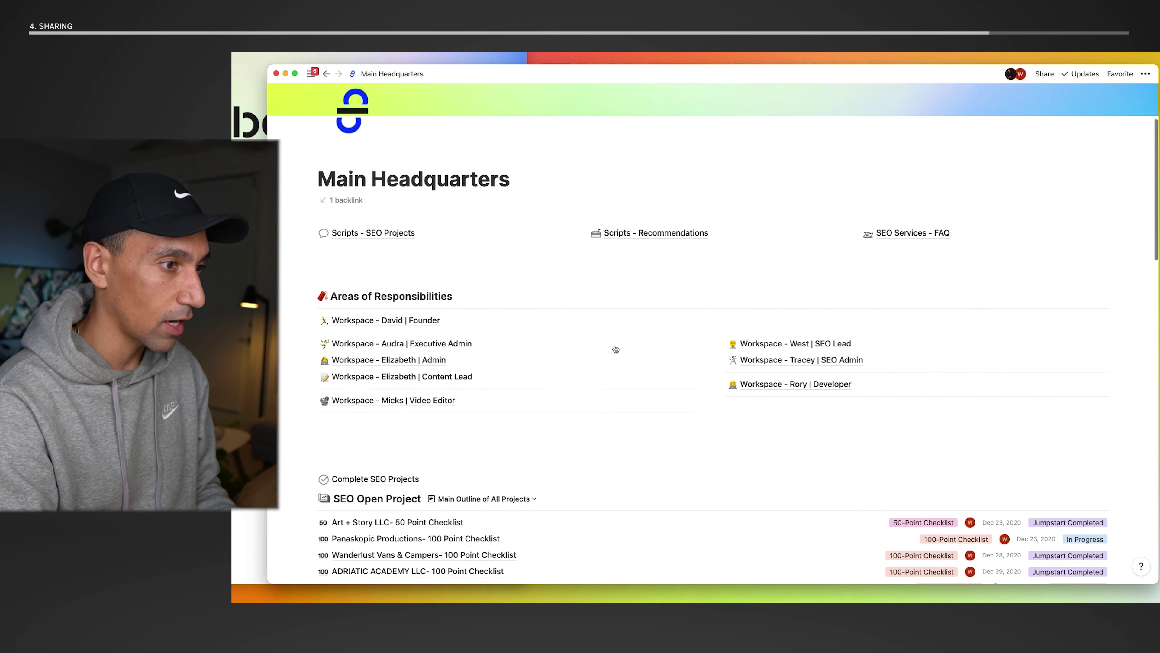
{"action": "left_click", "coordinate": [421, 378]}
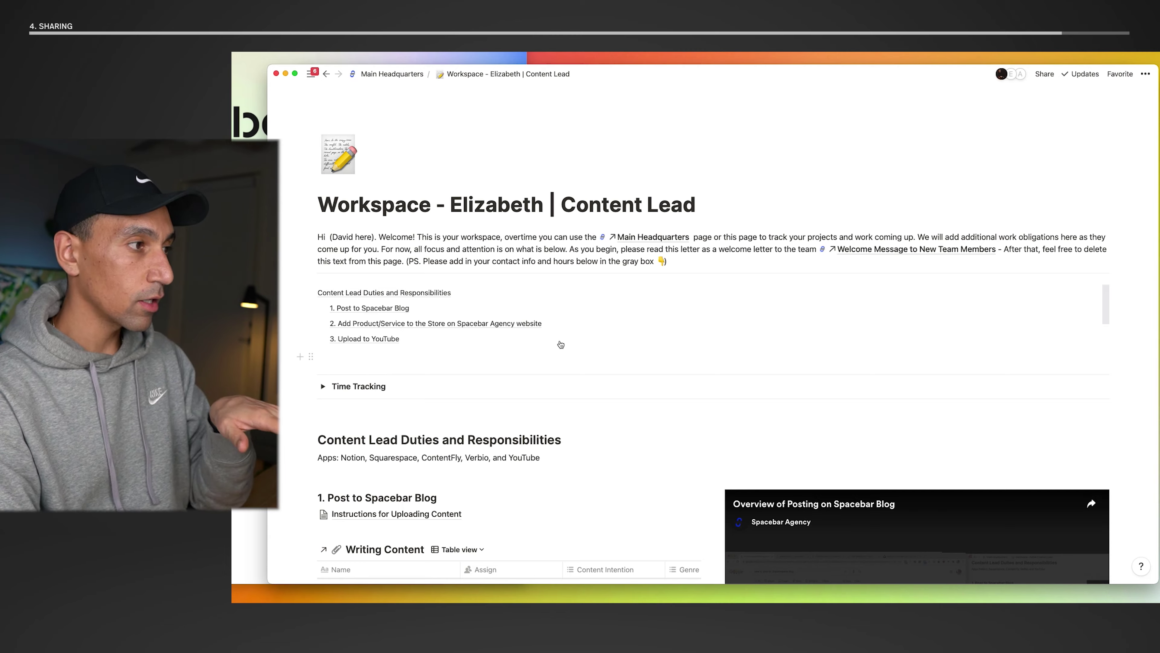
{"action": "scroll", "coordinate": [560, 344], "scroll_direction": "down", "scroll_amount": 3}
- Browse the Content Lead page's training videos, including Upload to YouTube
{"action": "scroll", "coordinate": [559, 341], "scroll_direction": "up", "scroll_amount": 3}
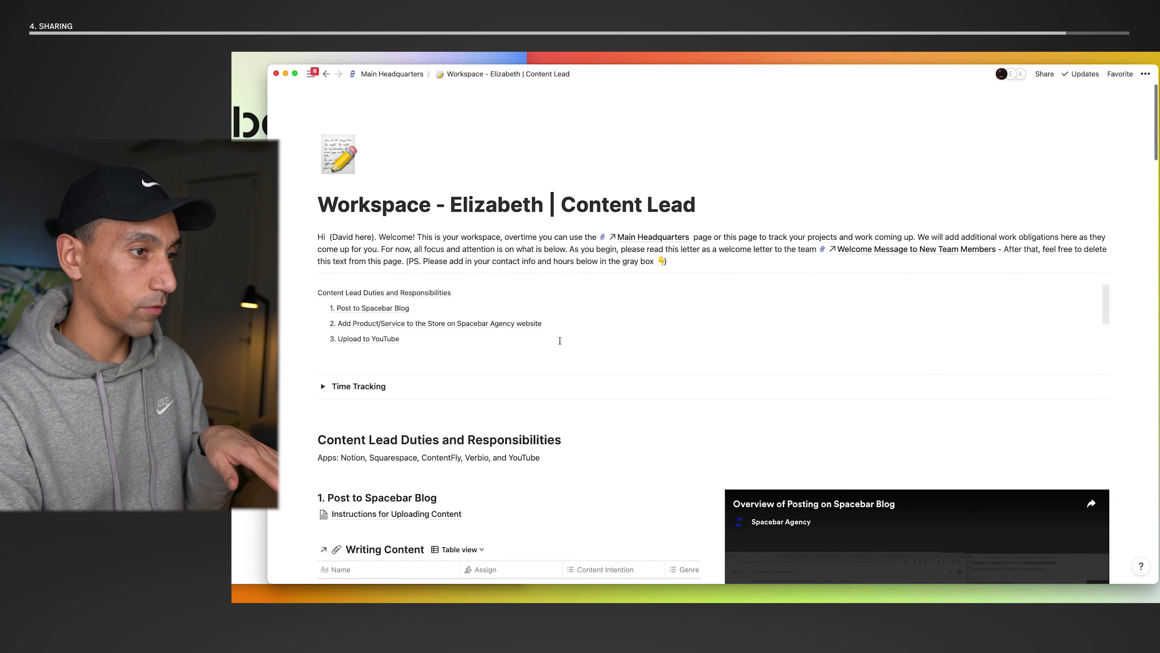
{"action": "scroll", "coordinate": [560, 341], "scroll_direction": "down", "scroll_amount": 5}
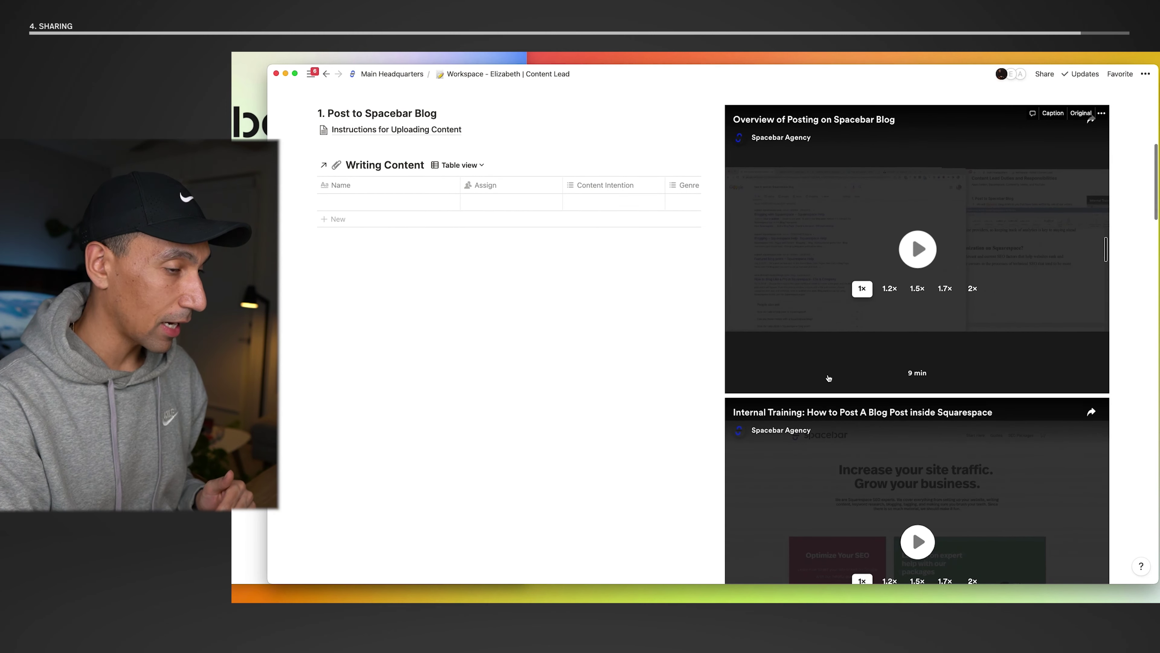
{"action": "scroll", "coordinate": [829, 377], "scroll_direction": "down", "scroll_amount": 6}
{"action": "scroll", "coordinate": [828, 378], "scroll_direction": "down", "scroll_amount": 10}
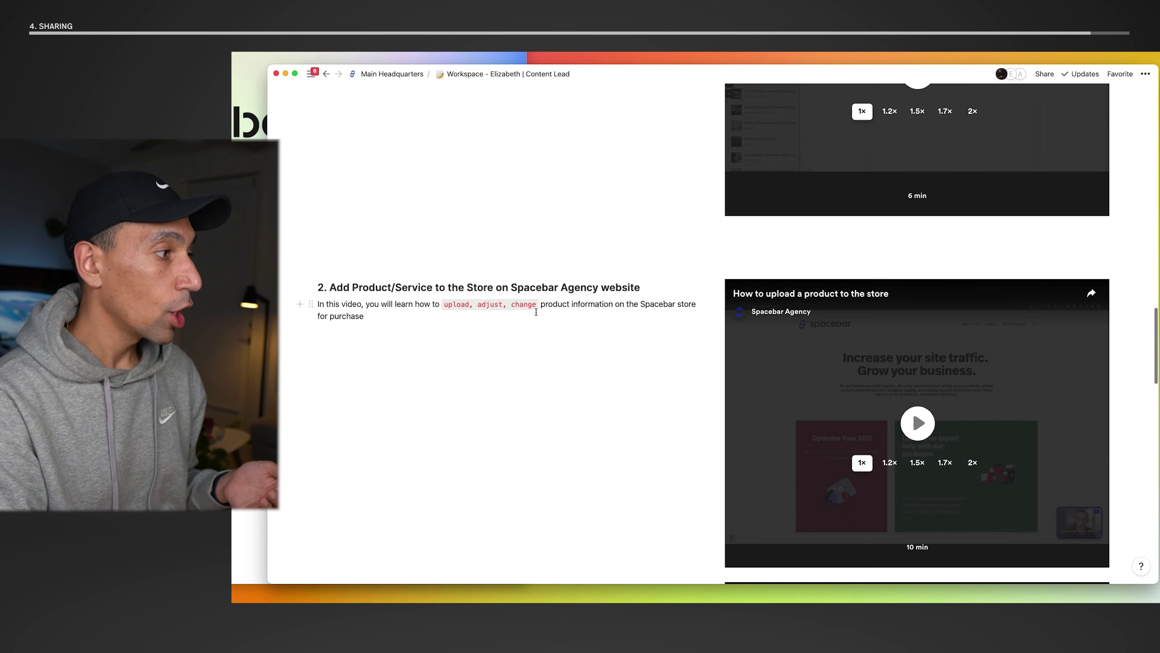
{"action": "scroll", "coordinate": [503, 298], "scroll_direction": "up", "scroll_amount": 2}
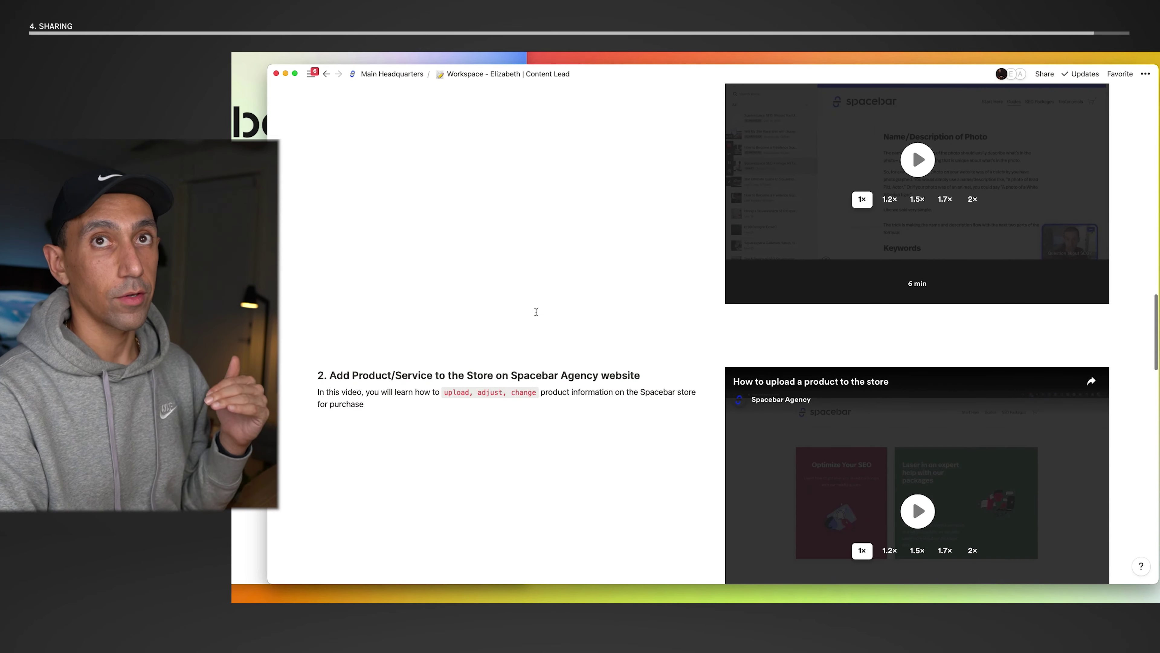
{"action": "scroll", "coordinate": [536, 312], "scroll_direction": "up", "scroll_amount": 1}
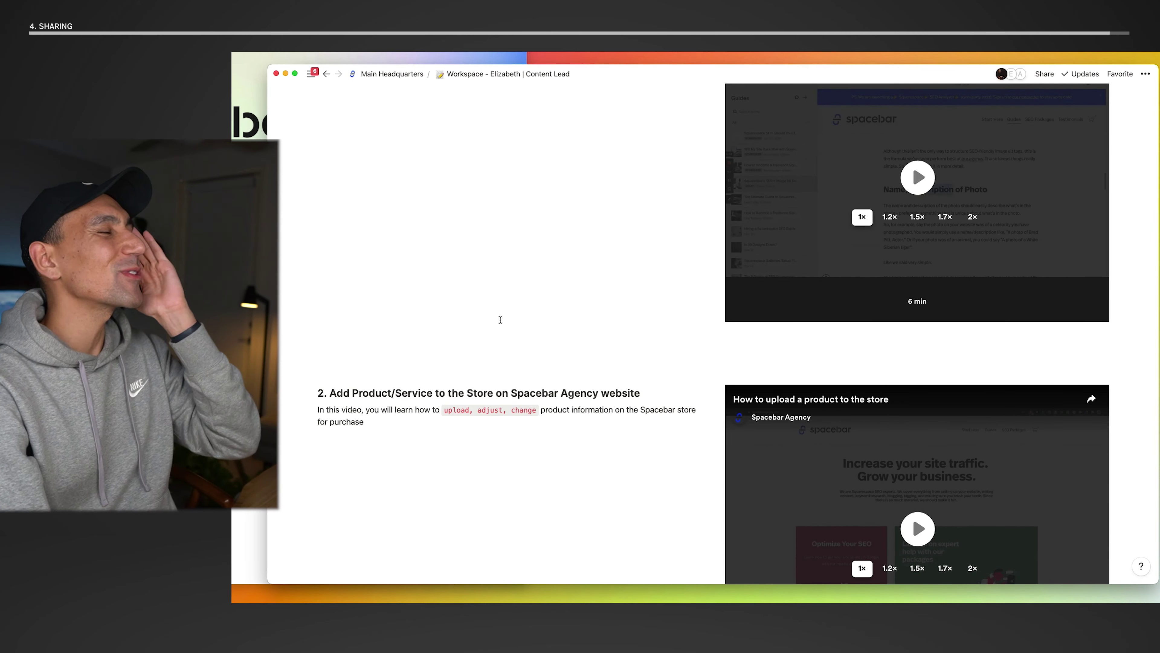
{"action": "scroll", "coordinate": [500, 319], "scroll_direction": "down", "scroll_amount": 8}
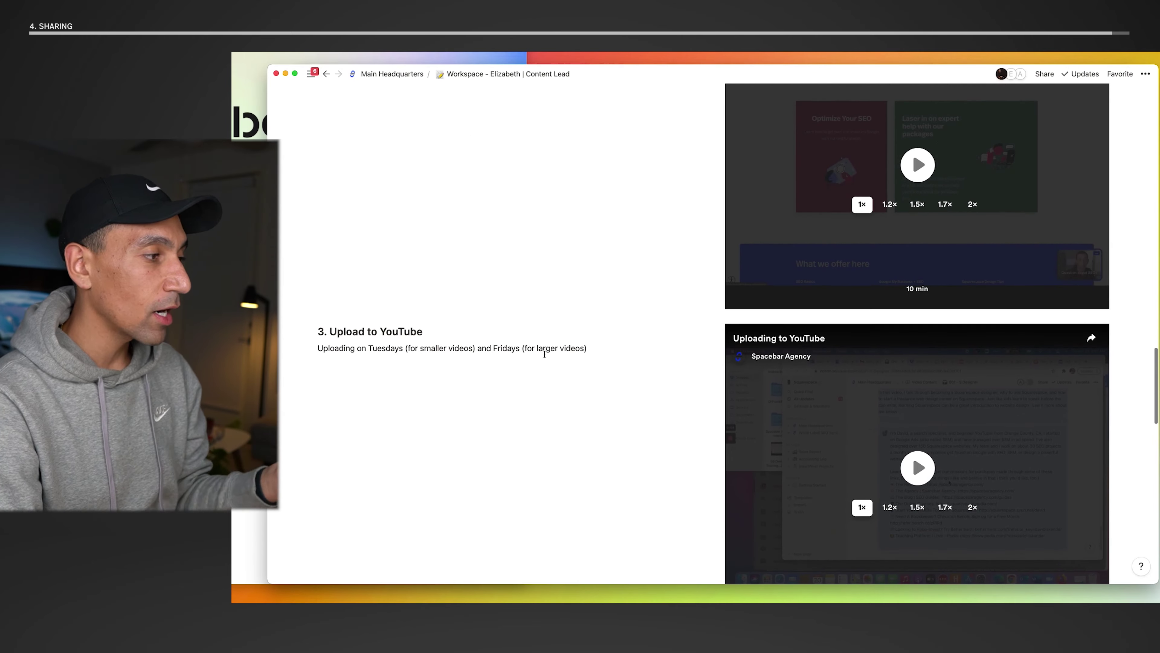
{"action": "scroll", "coordinate": [544, 355], "scroll_direction": "down", "scroll_amount": 1}
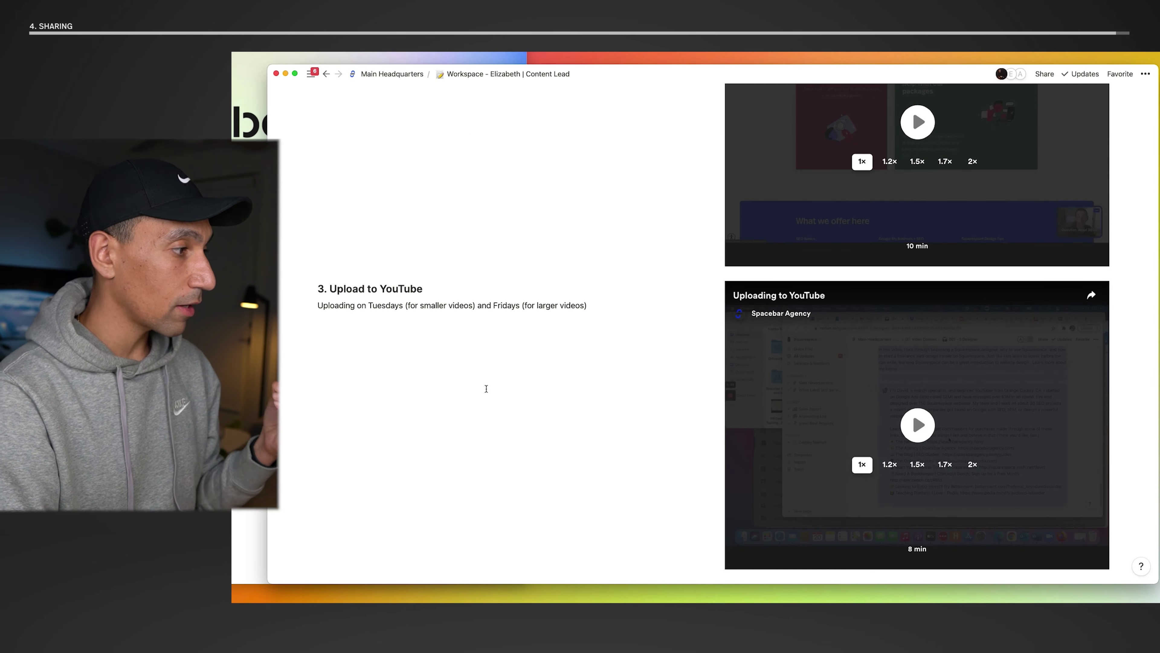
{"action": "mouse_move", "coordinate": [920, 392]}
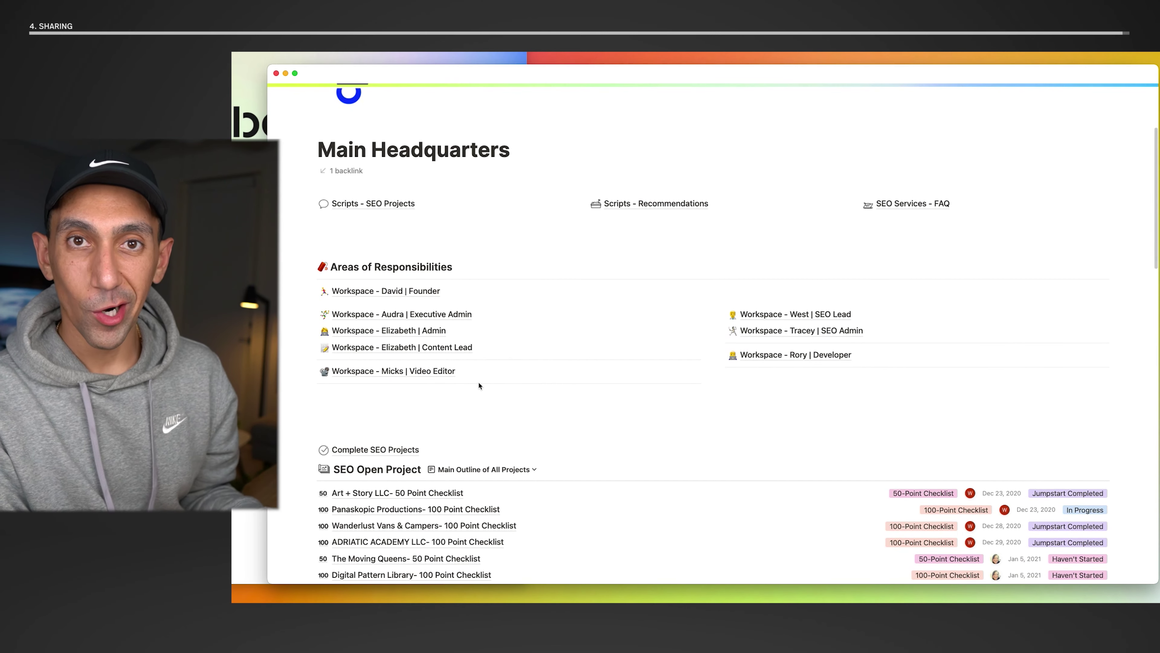
{"action": "scroll", "coordinate": [478, 381], "scroll_direction": "down", "scroll_amount": 2}
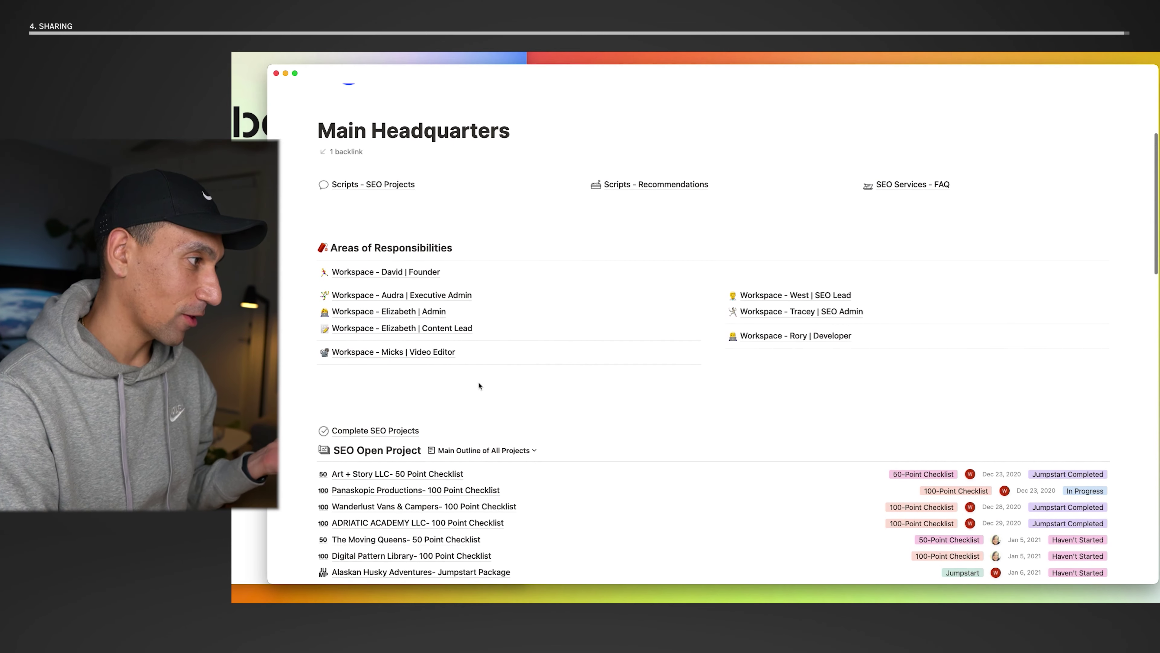
{"action": "scroll", "coordinate": [439, 274], "scroll_direction": "down", "scroll_amount": 6}
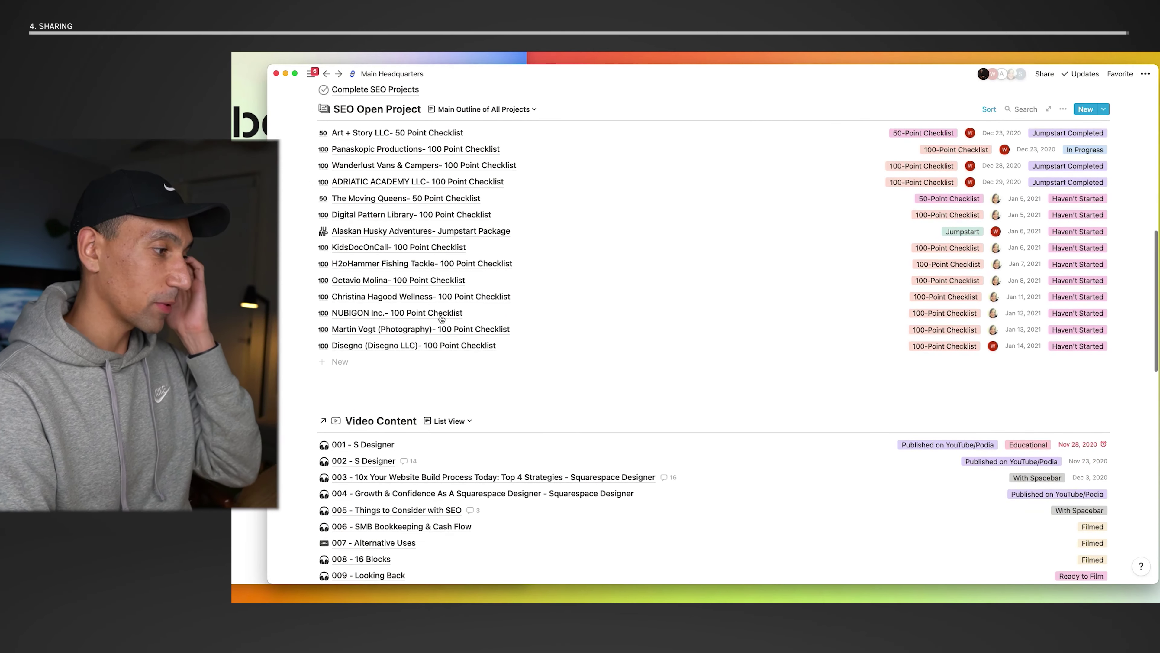
{"action": "scroll", "coordinate": [441, 319], "scroll_direction": "down", "scroll_amount": 3}
{"action": "scroll", "coordinate": [441, 315], "scroll_direction": "down", "scroll_amount": 2}
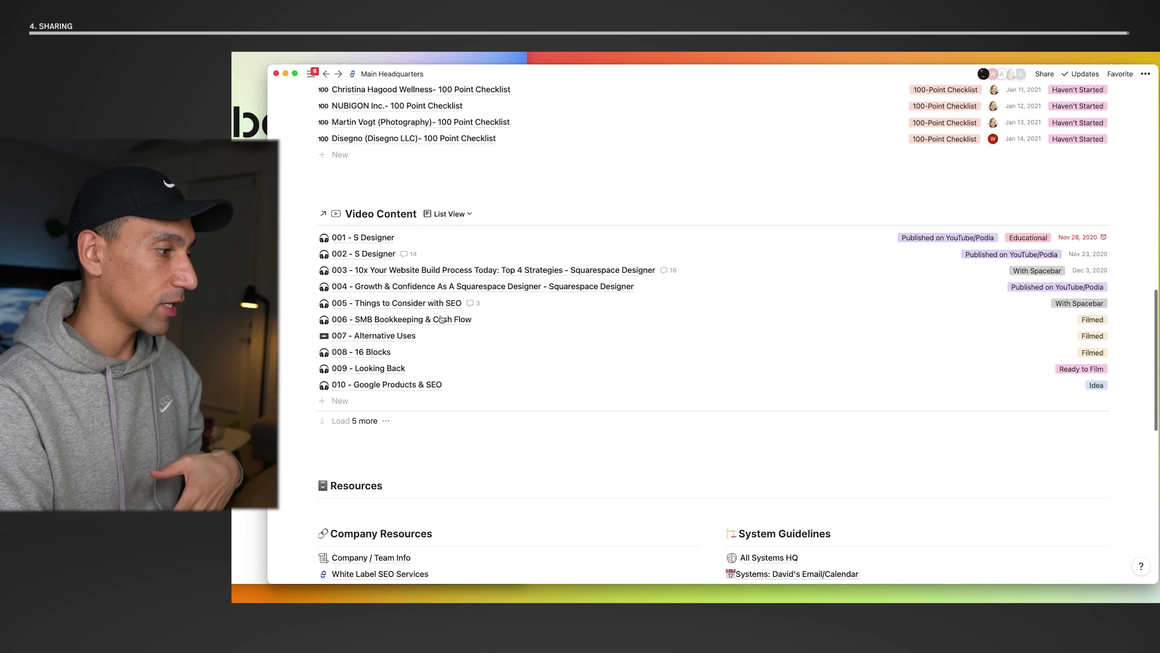
{"action": "scroll", "coordinate": [441, 319], "scroll_direction": "down", "scroll_amount": 8}
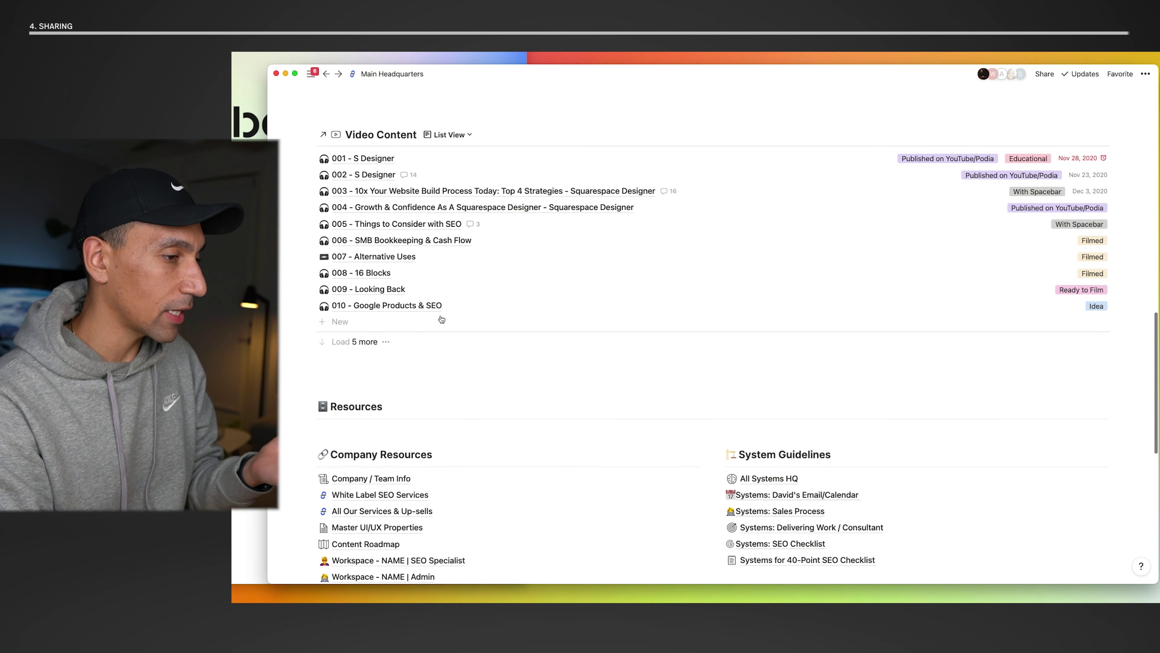
{"action": "scroll", "coordinate": [441, 315], "scroll_direction": "down", "scroll_amount": 3}
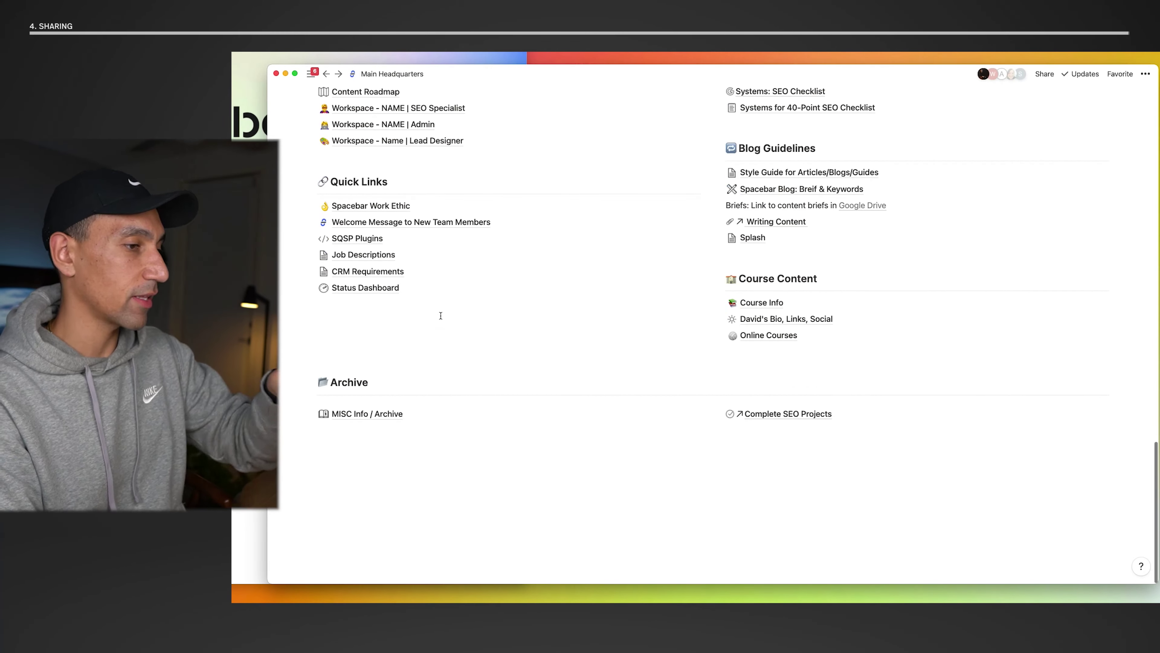
{"action": "scroll", "coordinate": [441, 315], "scroll_direction": "up", "scroll_amount": 10}
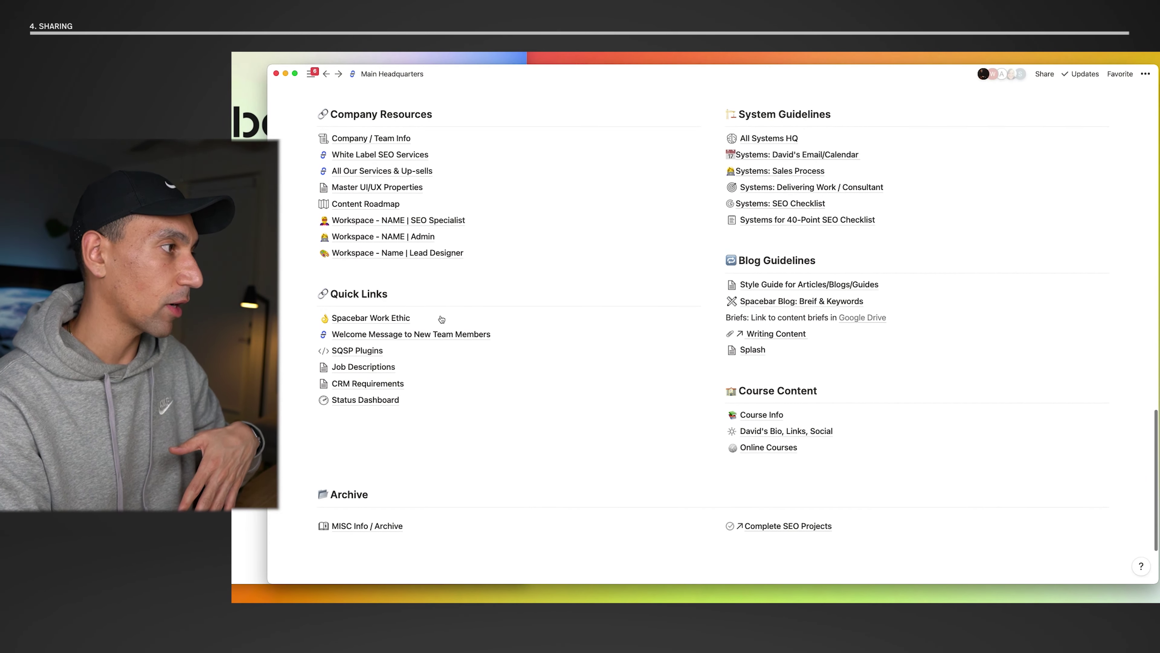
{"action": "scroll", "coordinate": [441, 315], "scroll_direction": "up", "scroll_amount": 15}
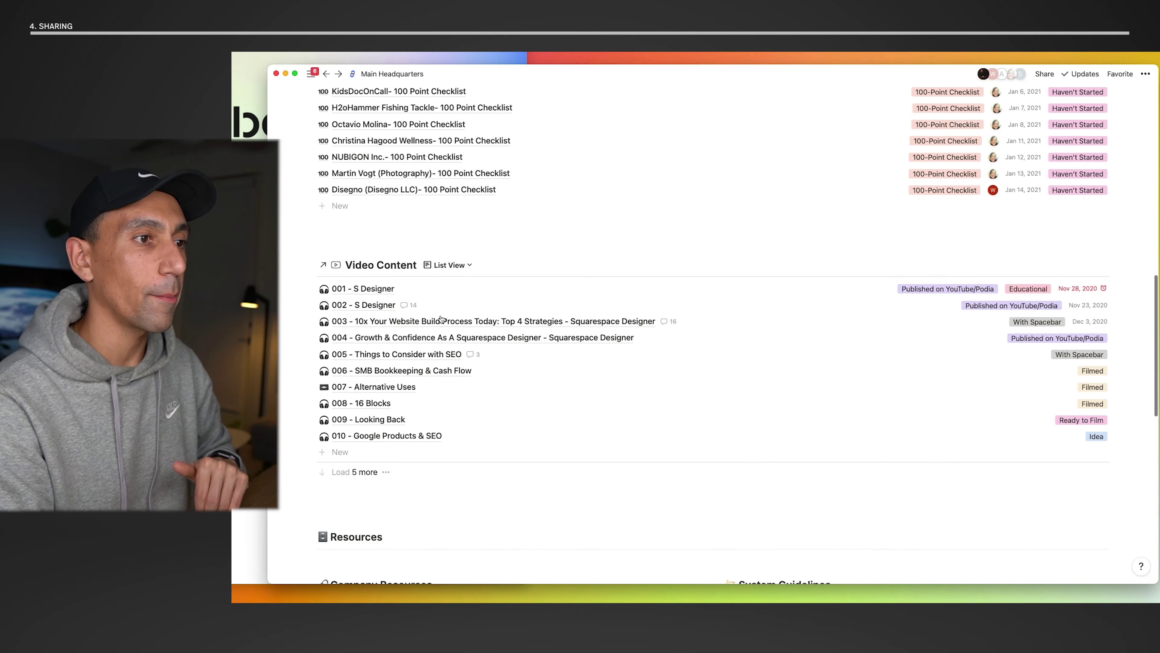
{"action": "scroll", "coordinate": [441, 318], "scroll_direction": "up", "scroll_amount": 3}
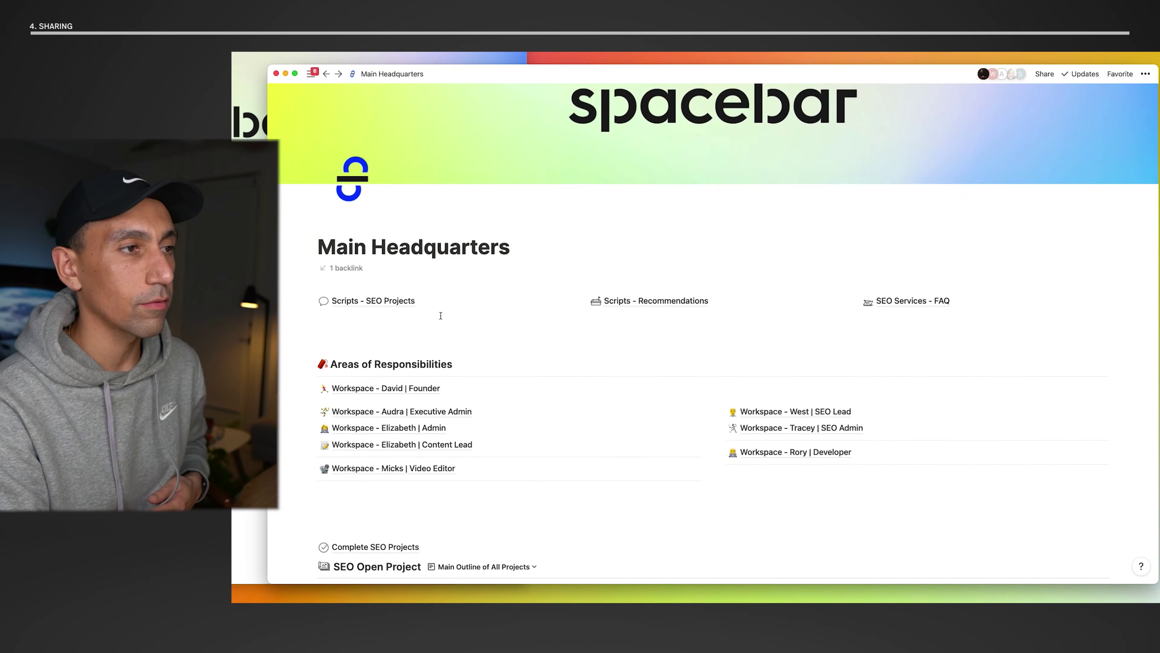